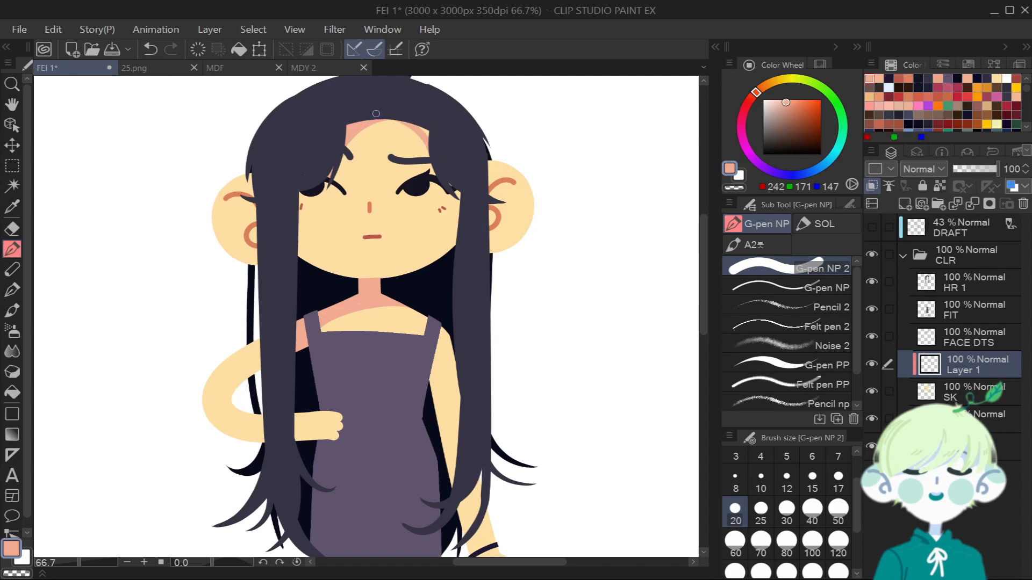
# Paint salmon-pink skin shadows under the fringe on the forehead and along the lower edges of both ears.
pyautogui.moveTo(341, 145)
pyautogui.mouseDown()
pyautogui.moveTo(376, 123)
pyautogui.moveTo(431, 148)
pyautogui.mouseUp()
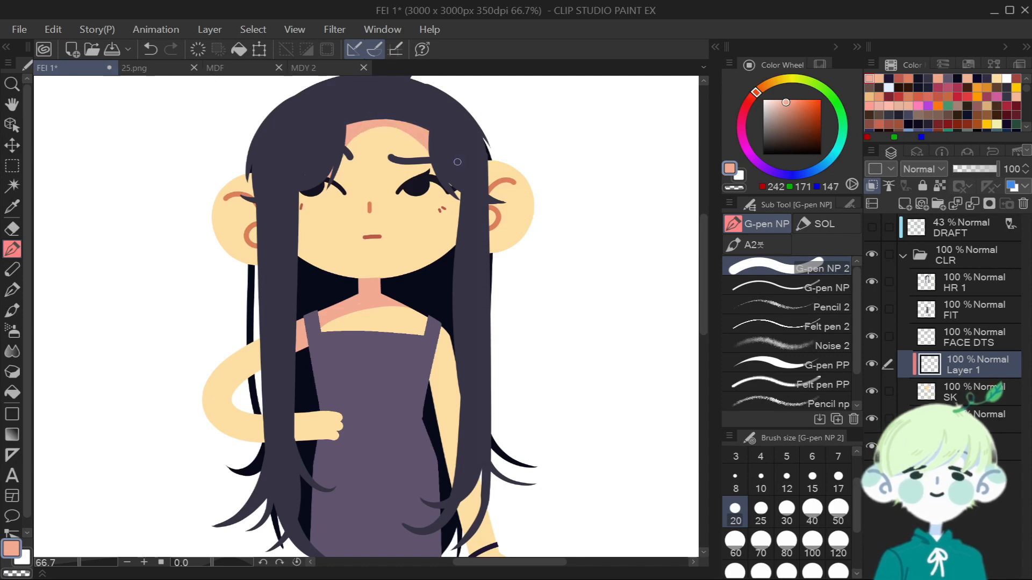
pyautogui.moveTo(482, 233); pyautogui.dragTo(523, 244)
pyautogui.moveTo(232, 256); pyautogui.dragTo(275, 228)
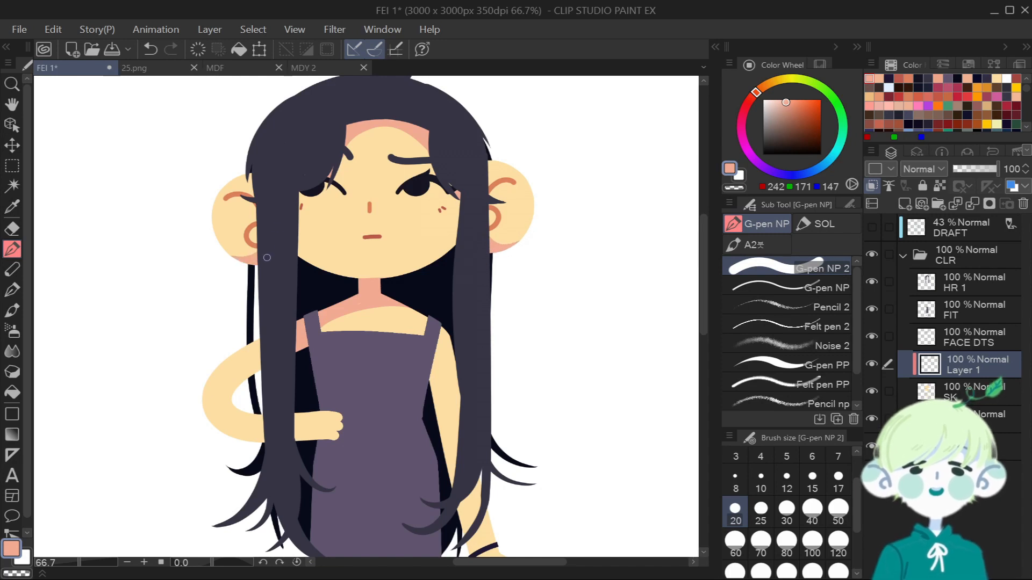
# Paint a thin salmon-pink shadow on the wrist just below the dark bracelet of the hanging arm.
pyautogui.scroll(-1, 276, 152)
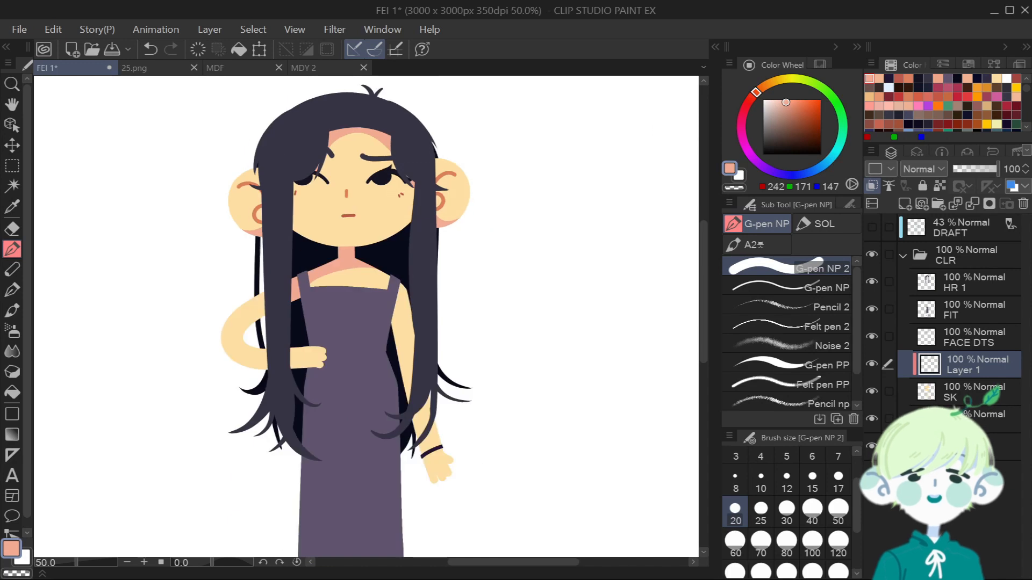
pyautogui.scroll(1, 447, 453)
pyautogui.moveTo(435, 451); pyautogui.dragTo(421, 462)
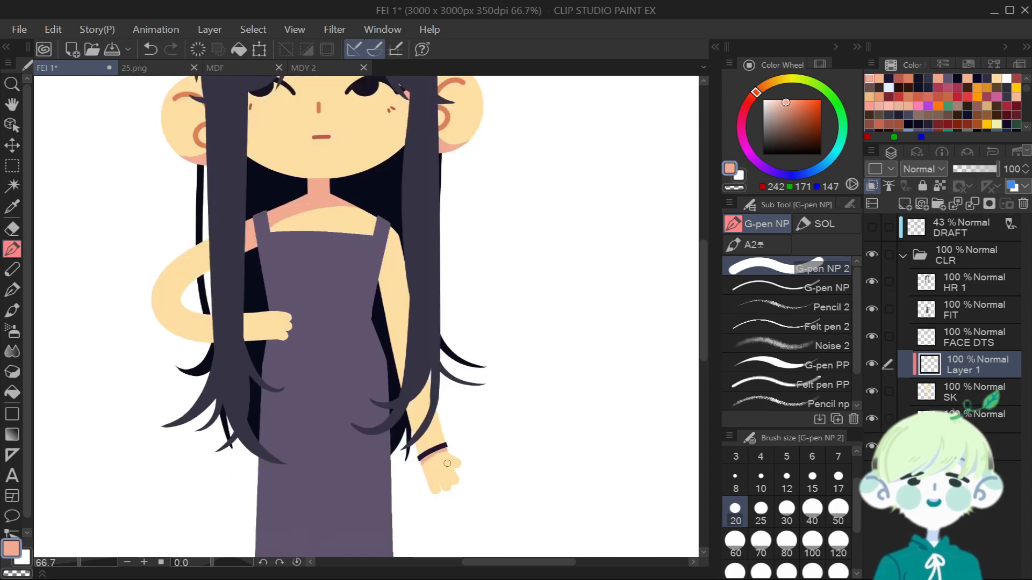
# Paint curved salmon-pink shadows on the inner upper part of both legs, directly beneath the dress hem.
pyautogui.scroll(-1, 447, 464)
pyautogui.moveTo(703, 290); pyautogui.dragTo(703, 375)
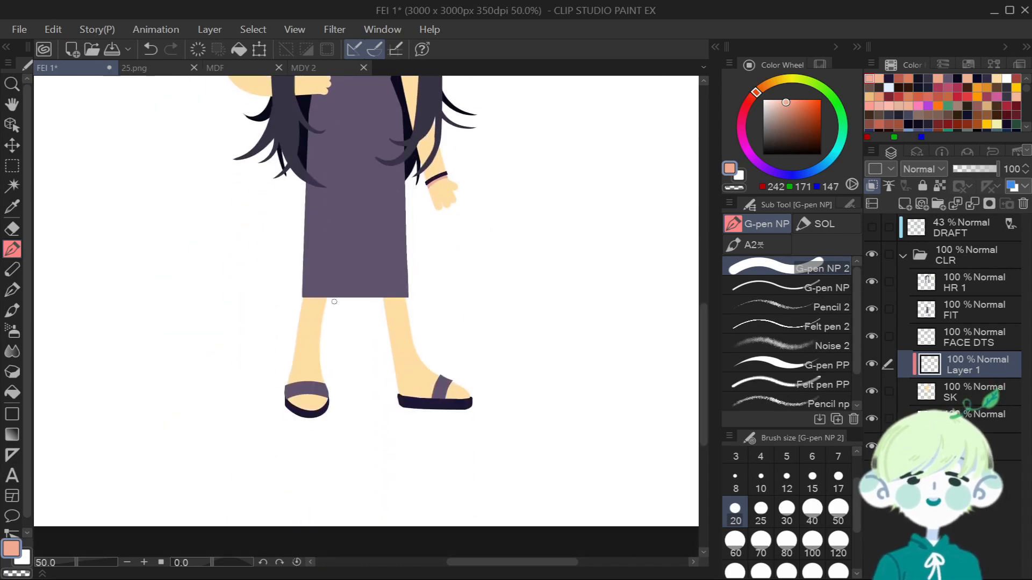
pyautogui.scroll(1, 312, 287)
pyautogui.moveTo(303, 299); pyautogui.dragTo(323, 337)
pyautogui.moveTo(315, 297); pyautogui.dragTo(327, 322)
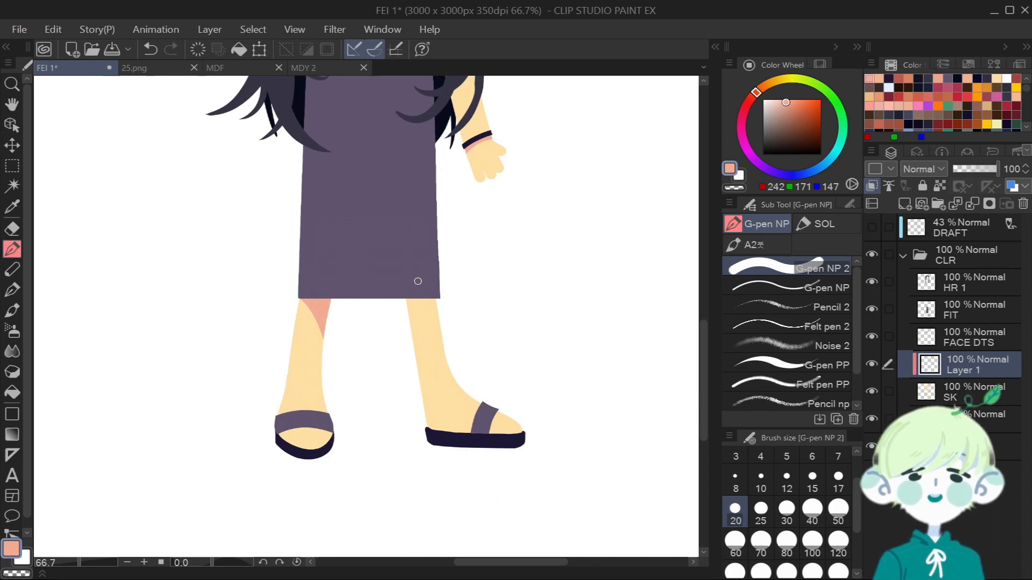
pyautogui.moveTo(437, 296)
pyautogui.mouseDown()
pyautogui.moveTo(413, 332)
pyautogui.moveTo(411, 318)
pyautogui.moveTo(412, 347)
pyautogui.mouseUp()
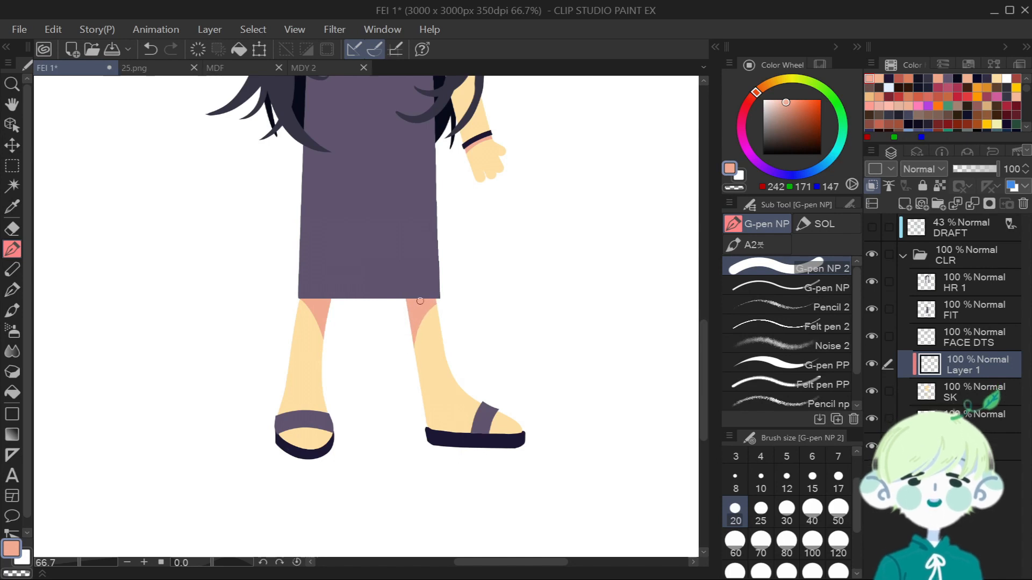
# Paint salmon-pink hair shadows on the bent forearm and on the hanging forearm down to the bracelet.
pyautogui.scroll(-1, 405, 303)
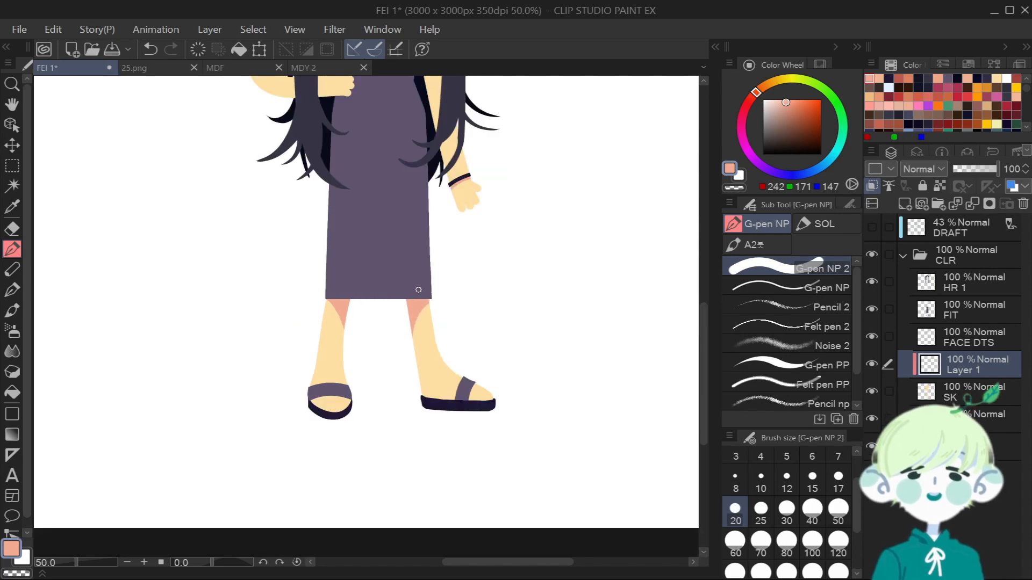
pyautogui.moveTo(702, 350); pyautogui.dragTo(700, 286)
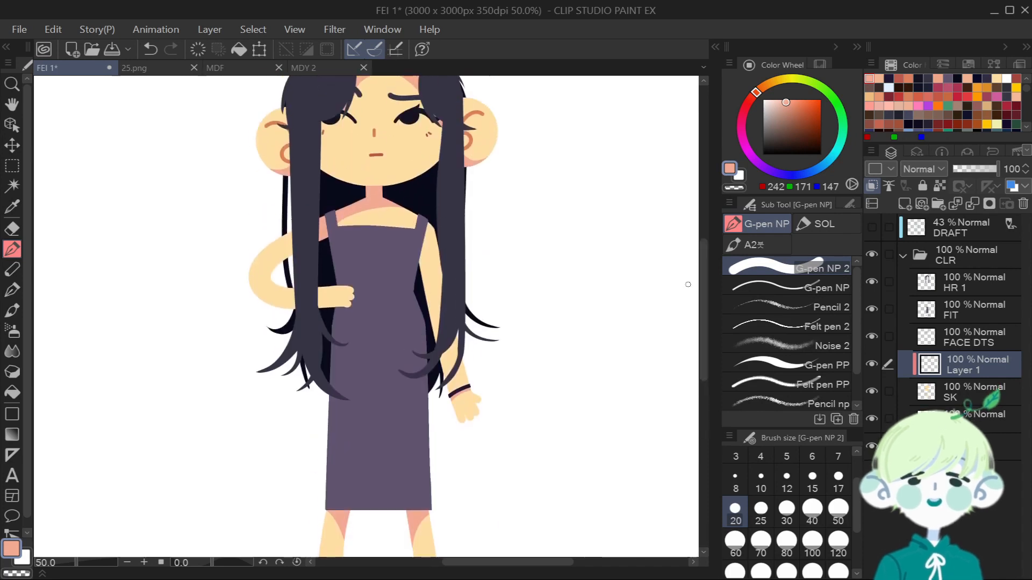
pyautogui.scroll(1, 305, 290)
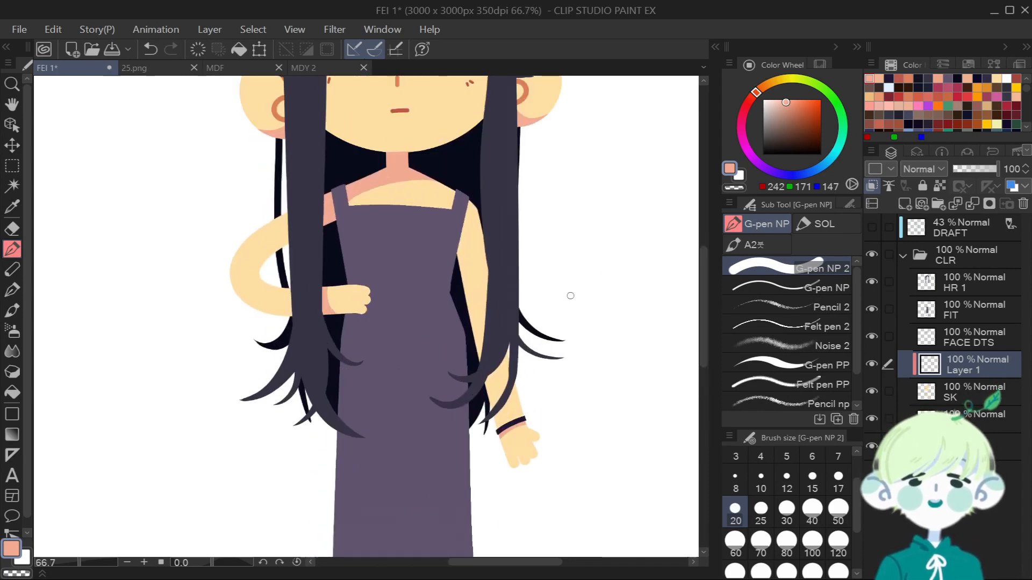
pyautogui.moveTo(484, 381); pyautogui.dragTo(493, 365)
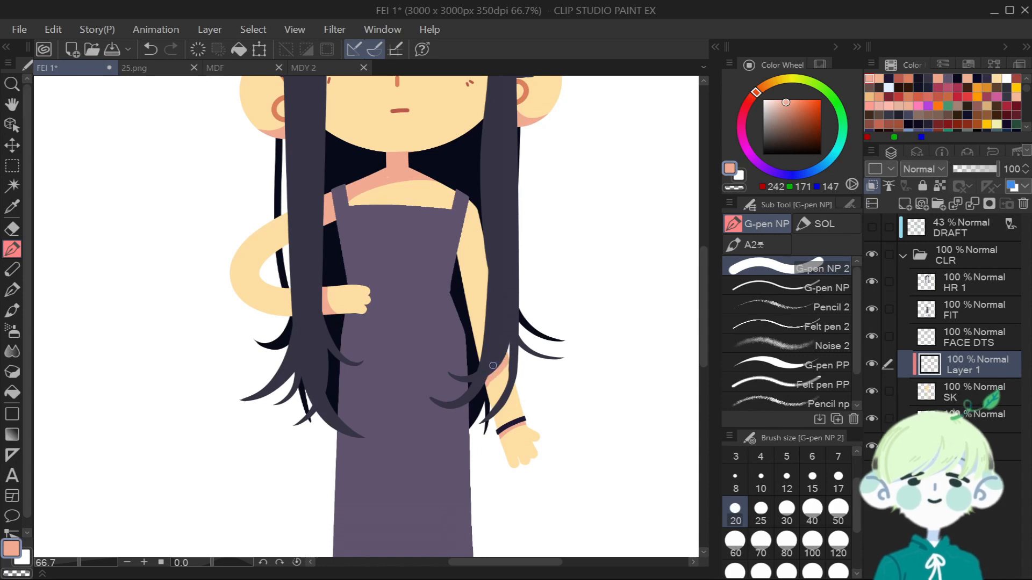
pyautogui.moveTo(496, 413); pyautogui.dragTo(519, 367)
pyautogui.moveTo(489, 417)
pyautogui.mouseDown()
pyautogui.moveTo(505, 409)
pyautogui.moveTo(521, 374)
pyautogui.mouseUp()
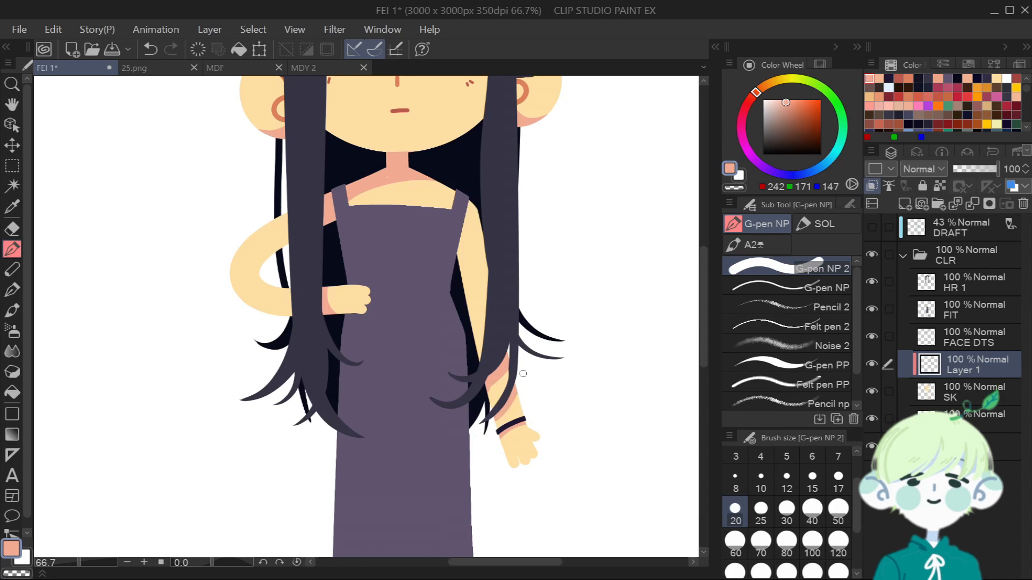
pyautogui.moveTo(504, 422)
pyautogui.mouseDown()
pyautogui.moveTo(524, 389)
pyautogui.moveTo(513, 393)
pyautogui.mouseUp()
pyautogui.scroll(-1, 522, 394)
pyautogui.scroll(1, 507, 394)
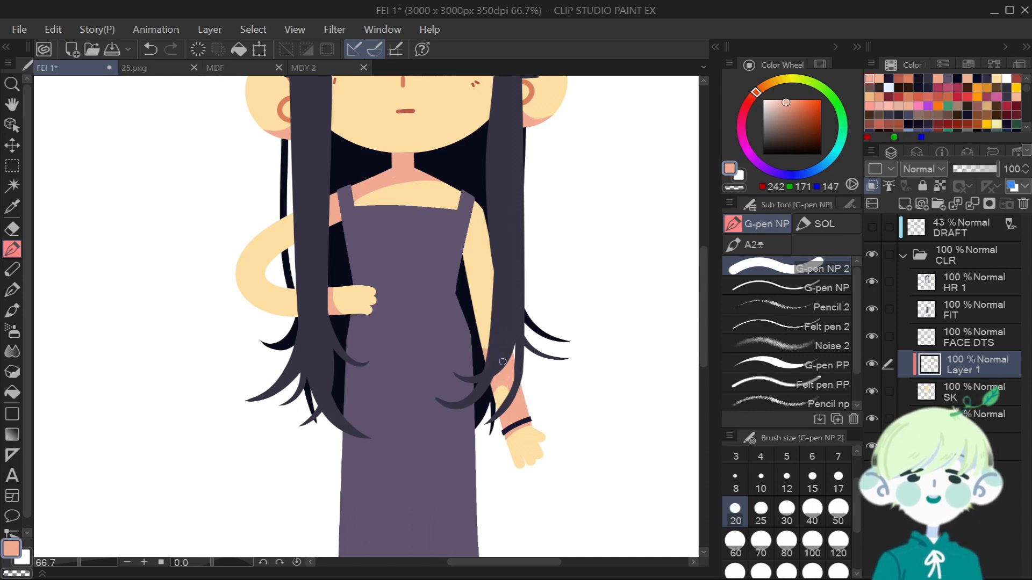
# Rename the clipped skin shadow layer as SDW.
pyautogui.scroll(-1, 502, 362)
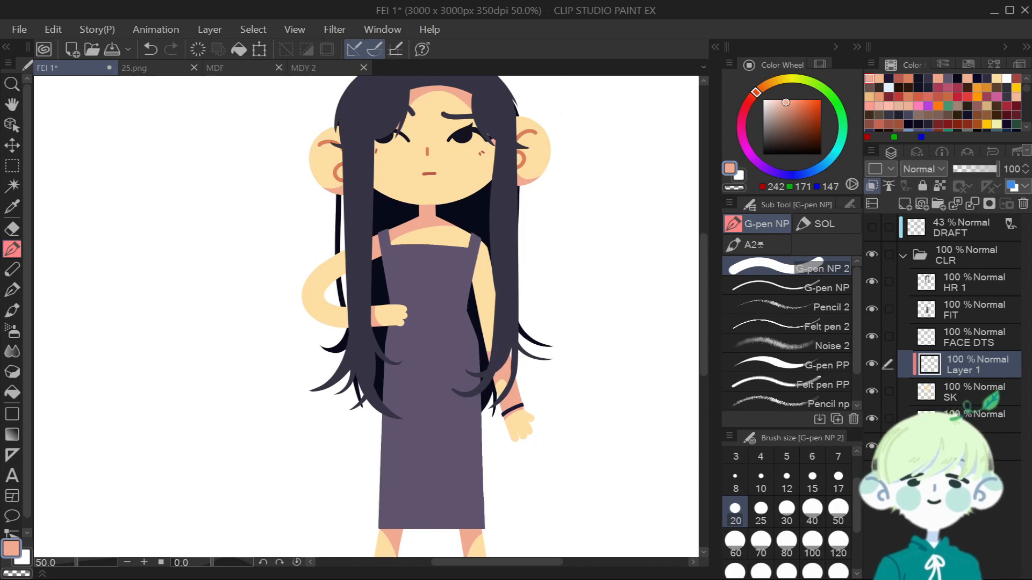
pyautogui.moveTo(703, 304); pyautogui.dragTo(703, 283)
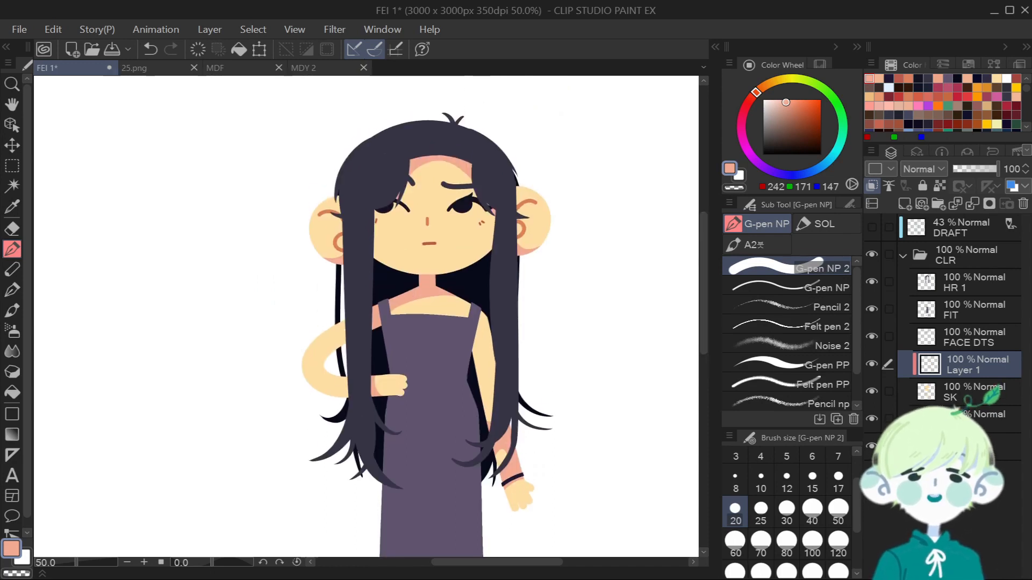
pyautogui.doubleClick(963, 366)
pyautogui.press('Return')
# Try to soften the shadow on the neck and chest with the Blend tool at brush sizes 100 and 60.
pyautogui.click(12, 351)
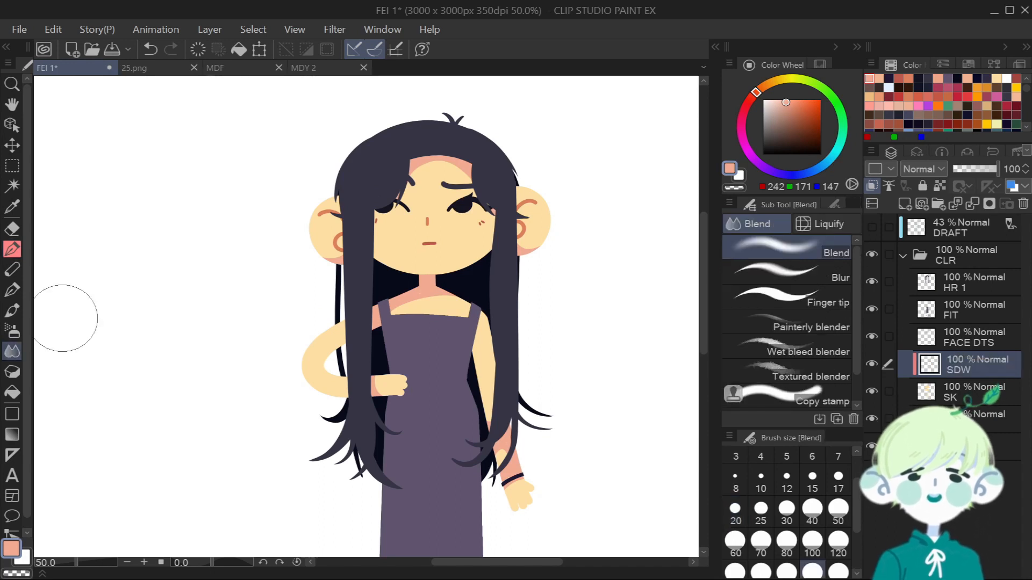
pyautogui.click(812, 545)
pyautogui.hotkey('ctrl', 'z')
pyautogui.moveTo(429, 311)
pyautogui.mouseDown()
pyautogui.moveTo(475, 306)
pyautogui.moveTo(489, 317)
pyautogui.moveTo(466, 336)
pyautogui.moveTo(476, 292)
pyautogui.moveTo(422, 307)
pyautogui.moveTo(487, 311)
pyautogui.mouseUp()
pyautogui.hotkey('ctrl', 'z')
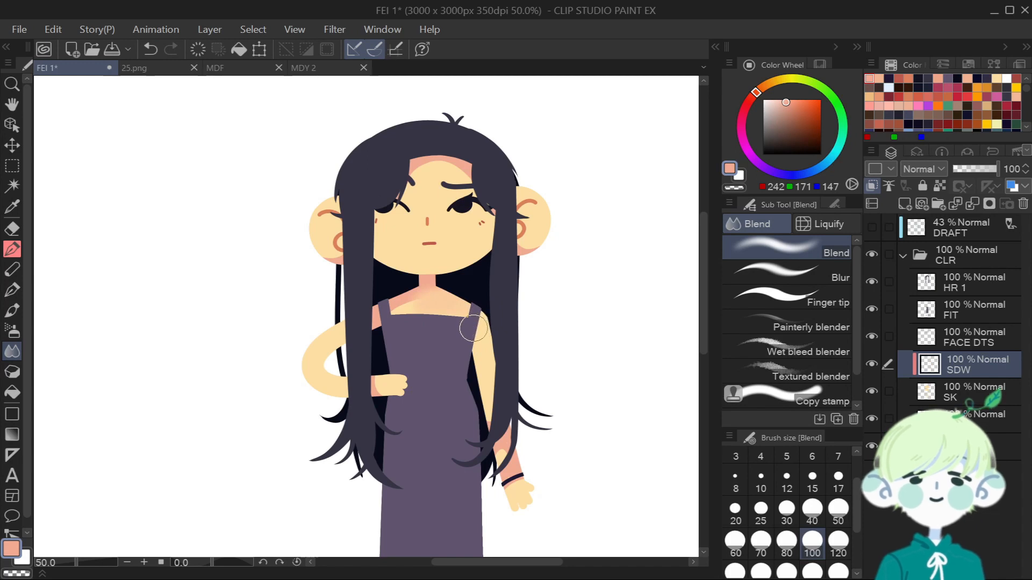
pyautogui.hotkey('ctrl', 'z')
pyautogui.click(735, 544)
pyautogui.moveTo(425, 304); pyautogui.dragTo(470, 300)
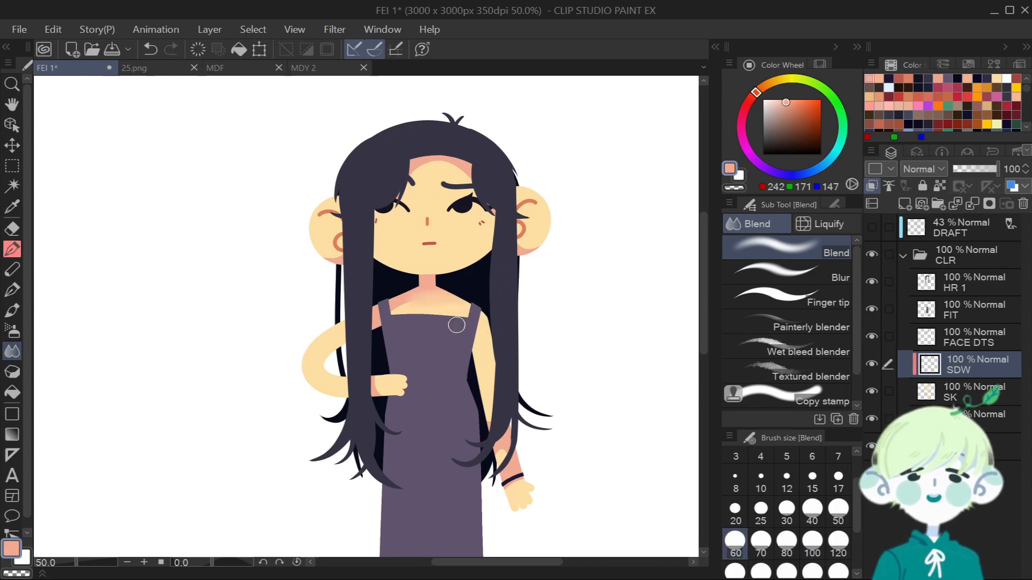
# Undo the last blend stroke and soften the chest and forehead shadows with the Blur tool at brush size 60.
pyautogui.click(827, 269)
pyautogui.hotkey('ctrl', 'z')
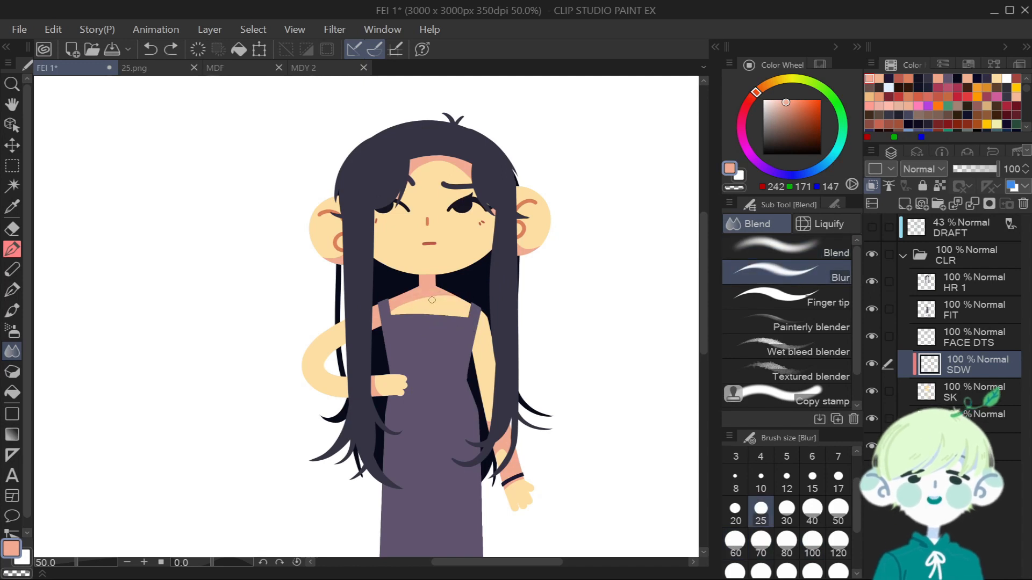
pyautogui.click(735, 540)
pyautogui.moveTo(426, 306); pyautogui.dragTo(459, 297)
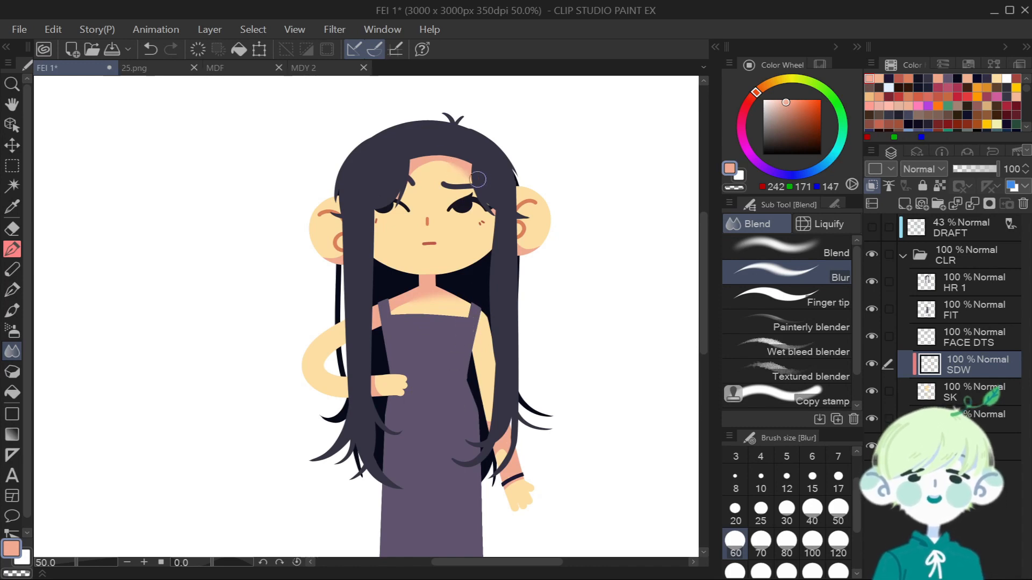
# Blur the edges of the shadows on the forearms and on both legs below the dress hem.
pyautogui.scroll(-1, 469, 174)
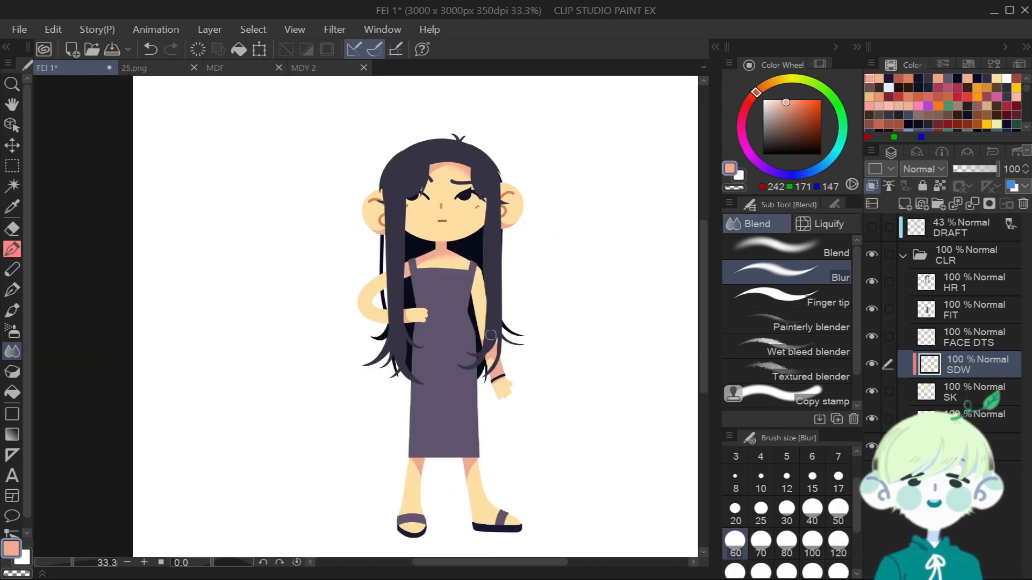
pyautogui.scroll(1, 490, 336)
pyautogui.scroll(-1, 564, 304)
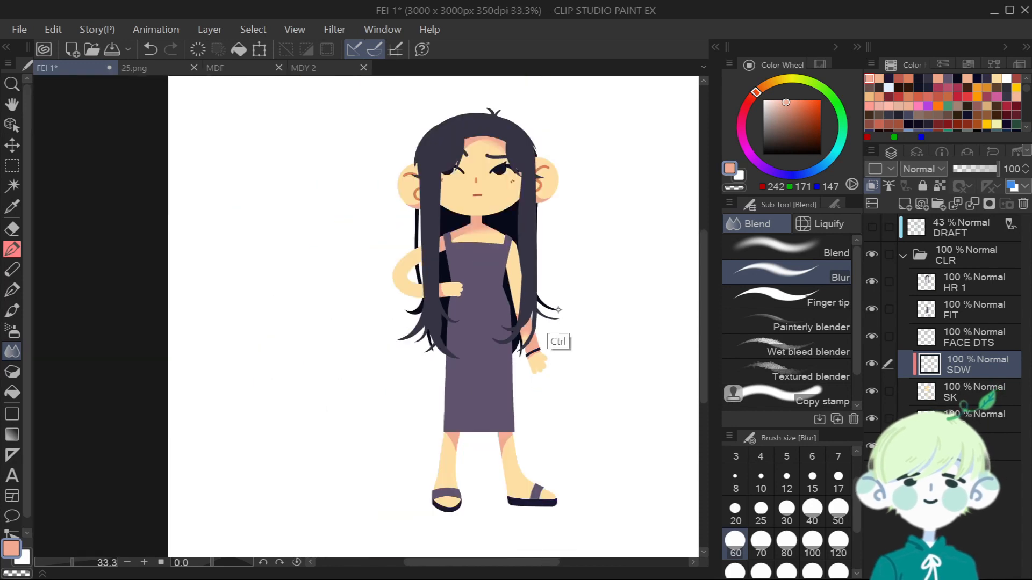
pyautogui.scroll(2, 458, 436)
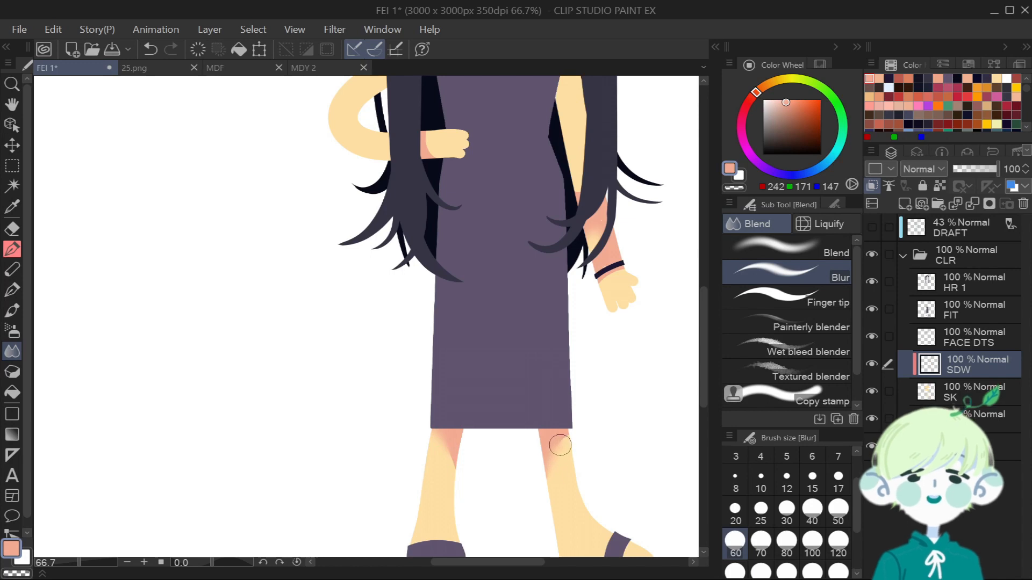
pyautogui.scroll(-2, 560, 445)
# Draw two short salmon-pink crease marks between the eyebrows with the G-pen NP 2 at brush size 12.
pyautogui.hscroll(2, 522, 566)
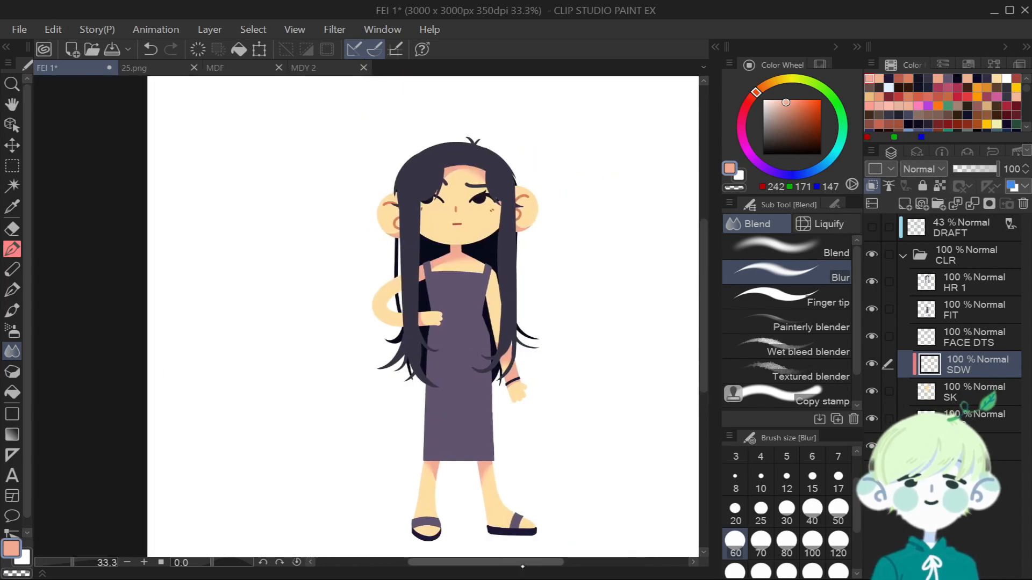
pyautogui.hscroll(1, 522, 566)
pyautogui.keyDown('ctrl'); pyautogui.click(496, 242); pyautogui.keyUp('ctrl')
pyautogui.keyDown('ctrl'); pyautogui.click(496, 245); pyautogui.keyUp('ctrl')
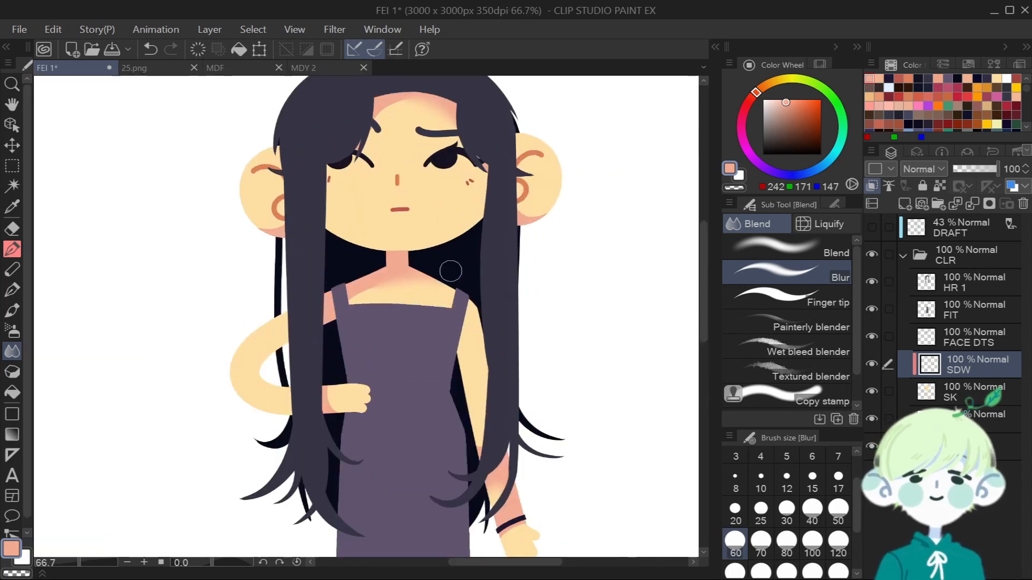
pyautogui.click(12, 249)
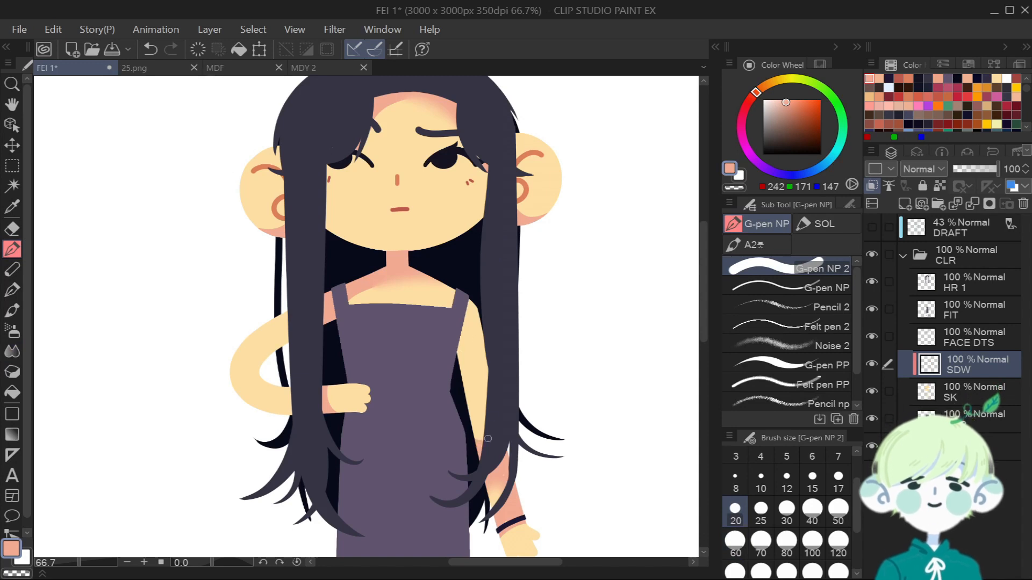
pyautogui.scroll(-1, 484, 437)
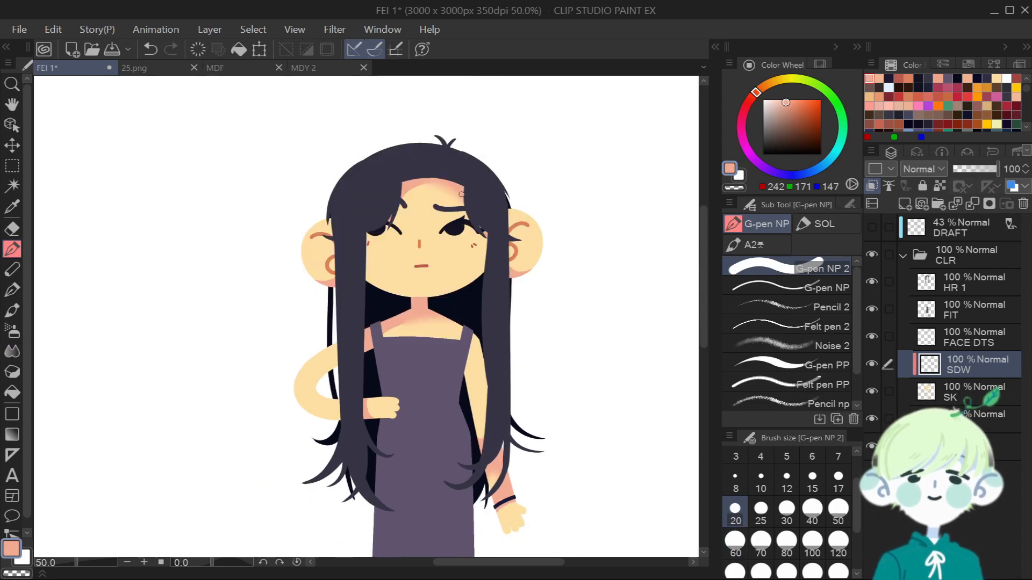
pyautogui.scroll(1, 486, 183)
pyautogui.press('[')
pyautogui.press('[')
pyautogui.press('[')
pyautogui.scroll(1, 430, 220)
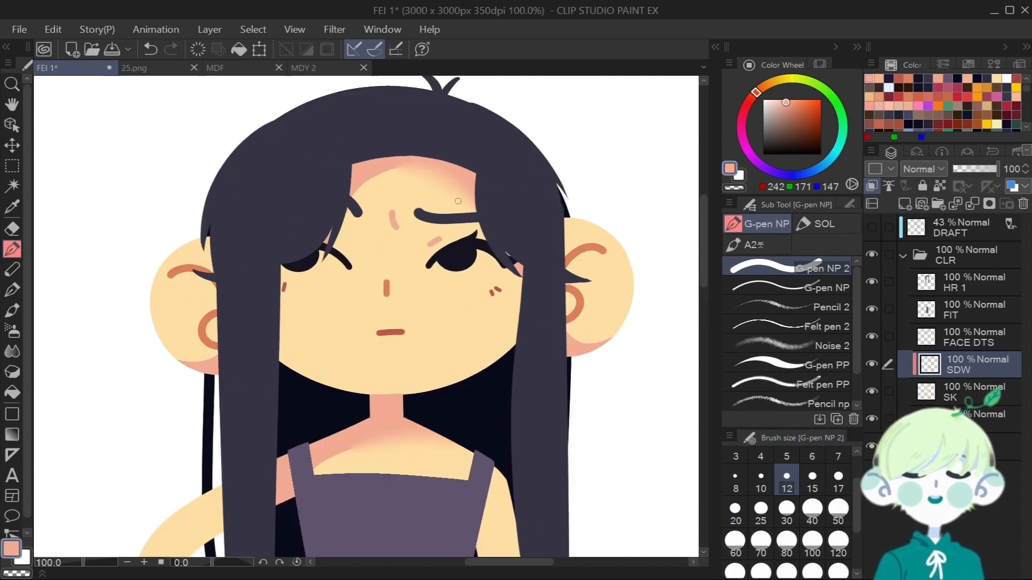
# Switch to the Rough eraser at size 30 and check the skin shading on the face and whole figure.
pyautogui.scroll(-1, 458, 201)
pyautogui.press('e')
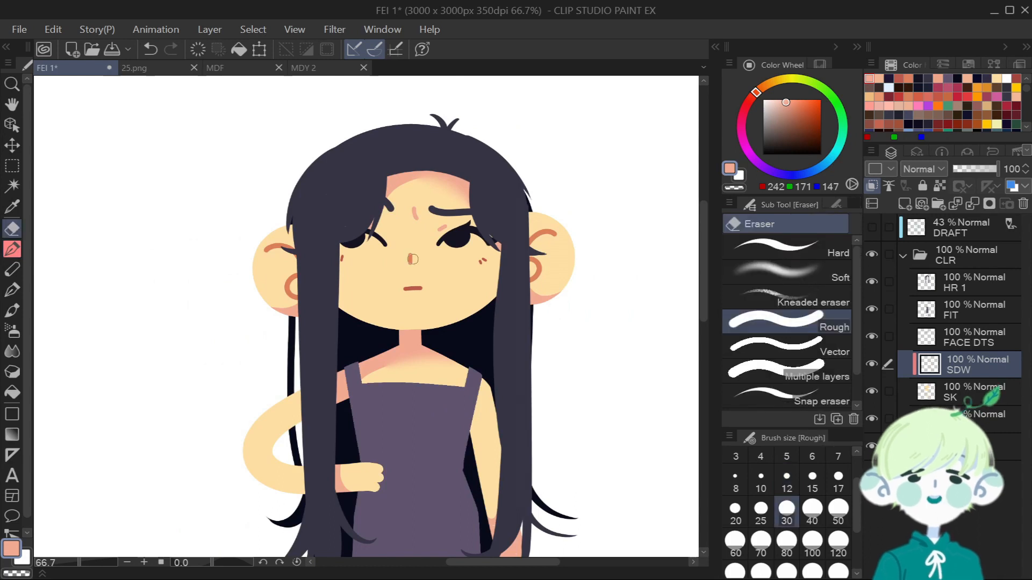
pyautogui.scroll(1, 392, 325)
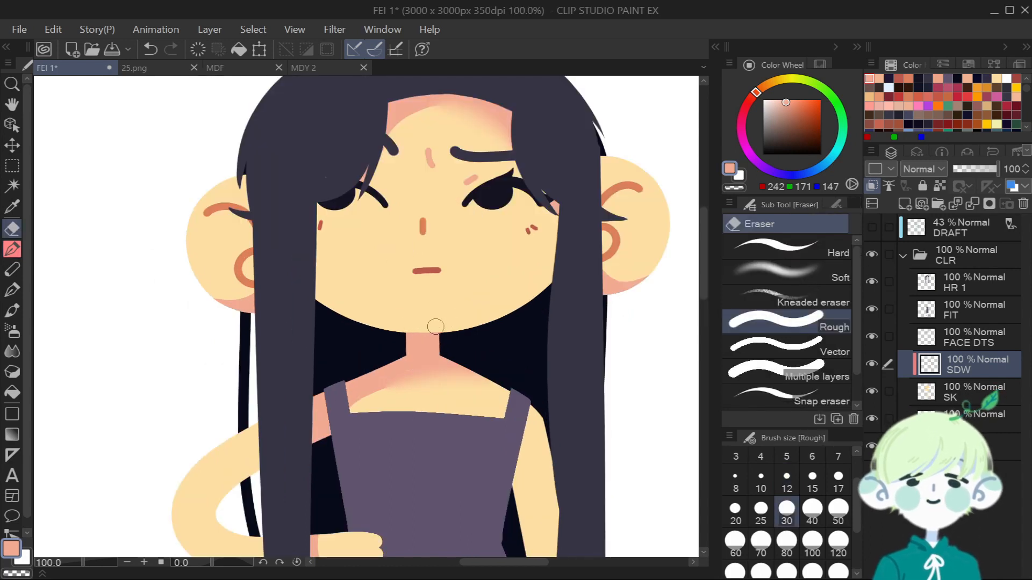
pyautogui.scroll(-3, 388, 310)
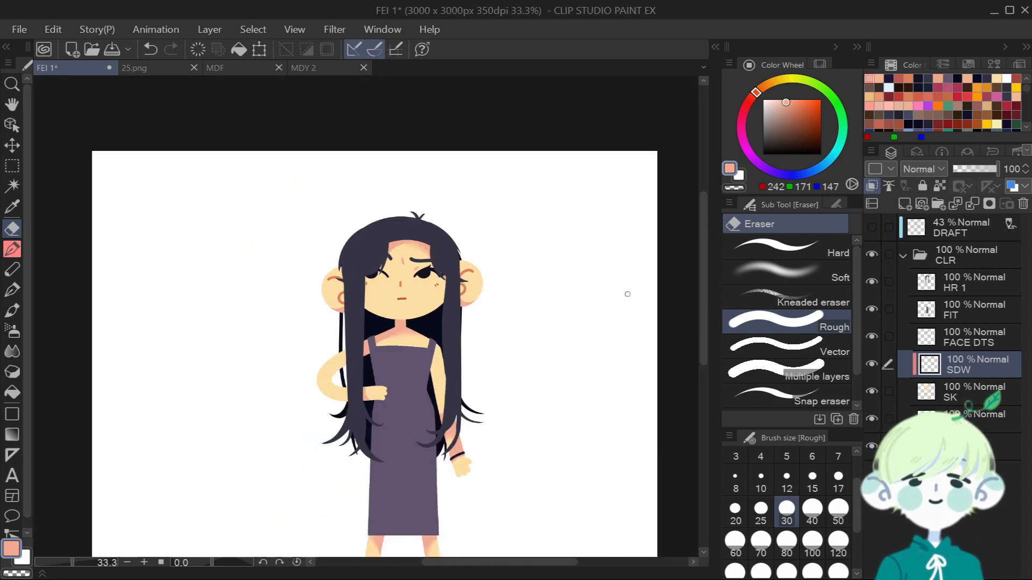
pyautogui.moveTo(703, 294); pyautogui.dragTo(703, 324)
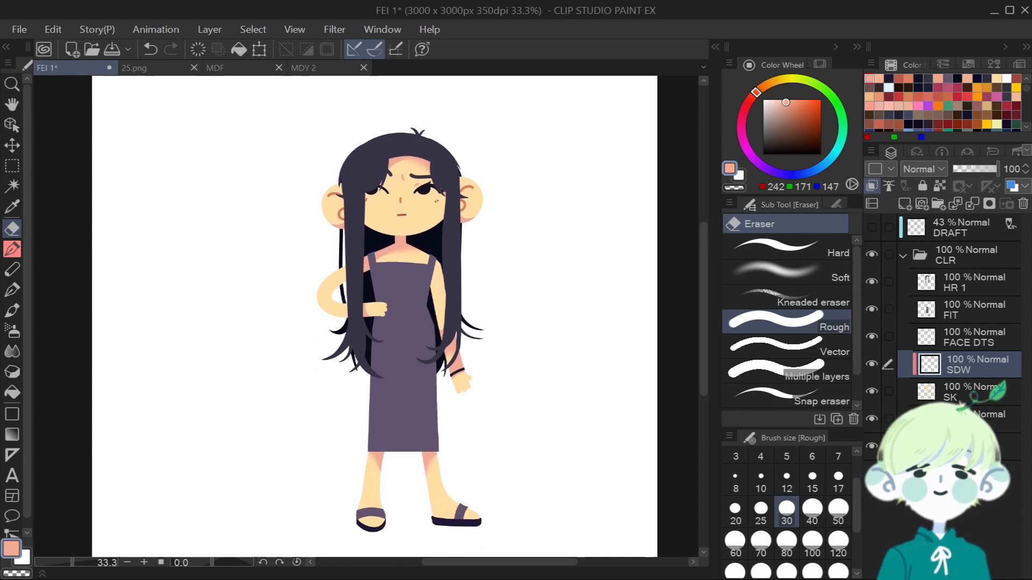
# Add a new layer directly above the SK layer and clip it to the skin.
pyautogui.click(959, 392)
pyautogui.click(904, 204)
pyautogui.click(872, 186)
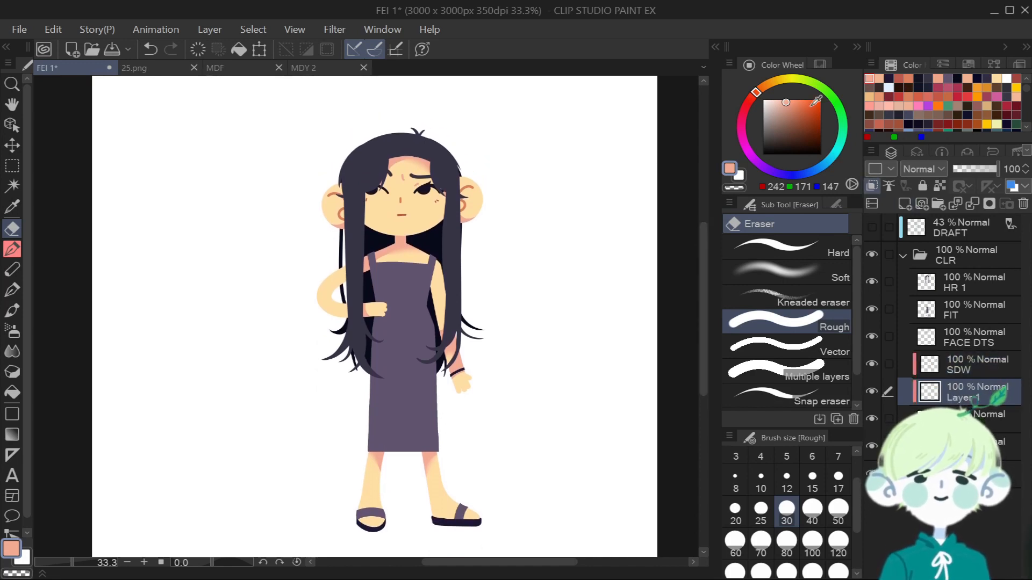
# Paint a large round blush on the right cheek with the G-pen in red (RGB 206, 71, 63).
pyautogui.click(750, 100)
pyautogui.click(804, 109)
pyautogui.scroll(2, 425, 205)
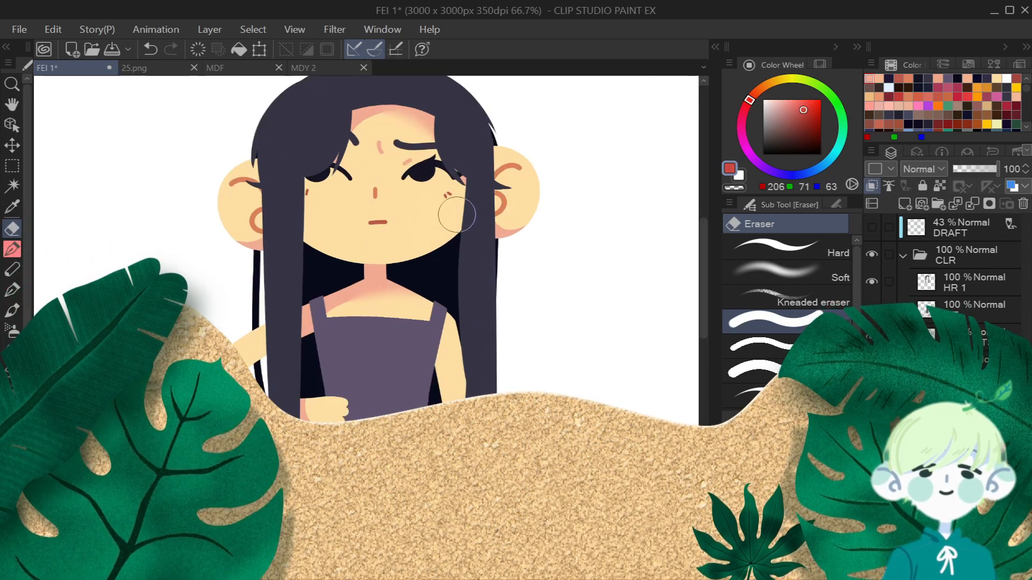
pyautogui.press('p')
pyautogui.moveTo(422, 245); pyautogui.dragTo(433, 215)
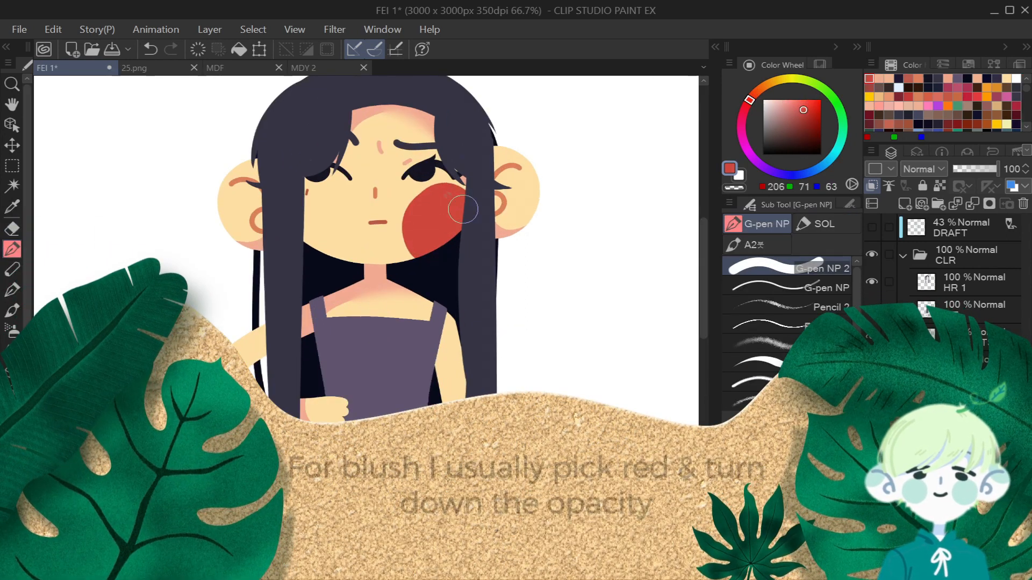
# Paint flat red blush patches on both ears, the shoulders and the hand resting at the waist.
pyautogui.moveTo(508, 161); pyautogui.dragTo(533, 177)
pyautogui.moveTo(242, 169); pyautogui.dragTo(246, 178)
pyautogui.click(254, 357)
pyautogui.hotkey('ctrl', 'z')
pyautogui.moveTo(315, 309); pyautogui.dragTo(306, 327)
pyautogui.moveTo(427, 304); pyautogui.dragTo(449, 323)
pyautogui.scroll(-1, 456, 315)
pyautogui.moveTo(703, 284); pyautogui.dragTo(703, 316)
pyautogui.scroll(-2, 516, 365)
pyautogui.moveTo(358, 153); pyautogui.dragTo(370, 159)
# Lower the blush layer's opacity to 25% and soften the blush on the arm, leg, right cheek and ears with the Blur tool.
pyautogui.moveTo(997, 169); pyautogui.dragTo(964, 169)
pyautogui.press('j')
pyautogui.moveTo(285, 150); pyautogui.dragTo(282, 102)
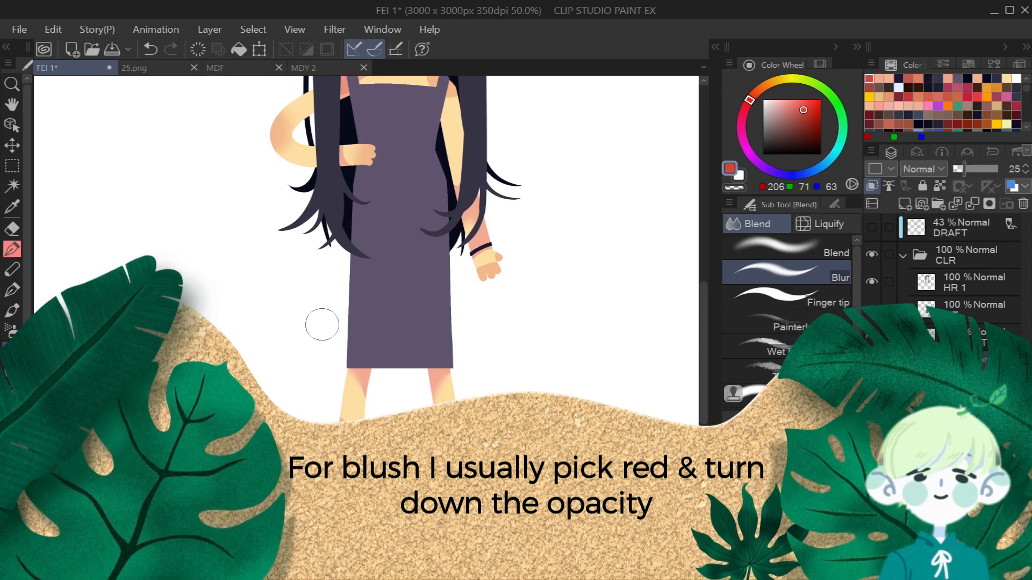
pyautogui.moveTo(455, 418); pyautogui.dragTo(445, 425)
pyautogui.moveTo(703, 292); pyautogui.dragTo(703, 237)
pyautogui.moveTo(422, 307); pyautogui.dragTo(445, 285)
pyautogui.moveTo(508, 253); pyautogui.dragTo(508, 267)
pyautogui.moveTo(269, 272); pyautogui.dragTo(287, 278)
# Paint a red blush on the left cheek with the G-pen NP 2 and blur it.
pyautogui.press('p')
pyautogui.moveTo(366, 309)
pyautogui.mouseDown()
pyautogui.moveTo(344, 291)
pyautogui.moveTo(357, 272)
pyautogui.mouseUp()
pyautogui.press('j')
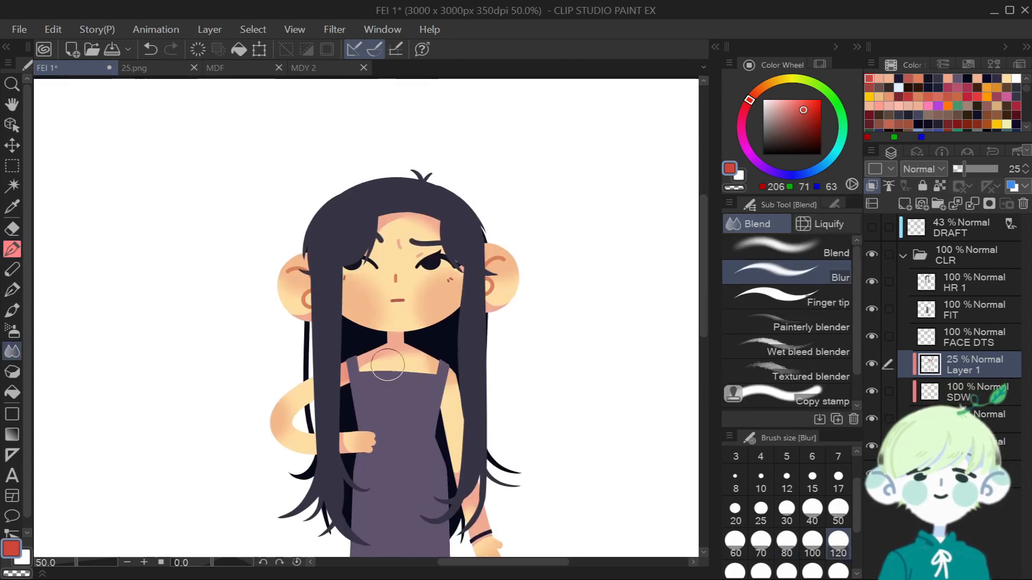
# Rename the blush layer as BLS.
pyautogui.scroll(-1, 416, 392)
pyautogui.moveTo(702, 302); pyautogui.dragTo(702, 329)
pyautogui.click(959, 392)
pyautogui.doubleClick(959, 369)
pyautogui.write('BLS')
pyautogui.press('Return')
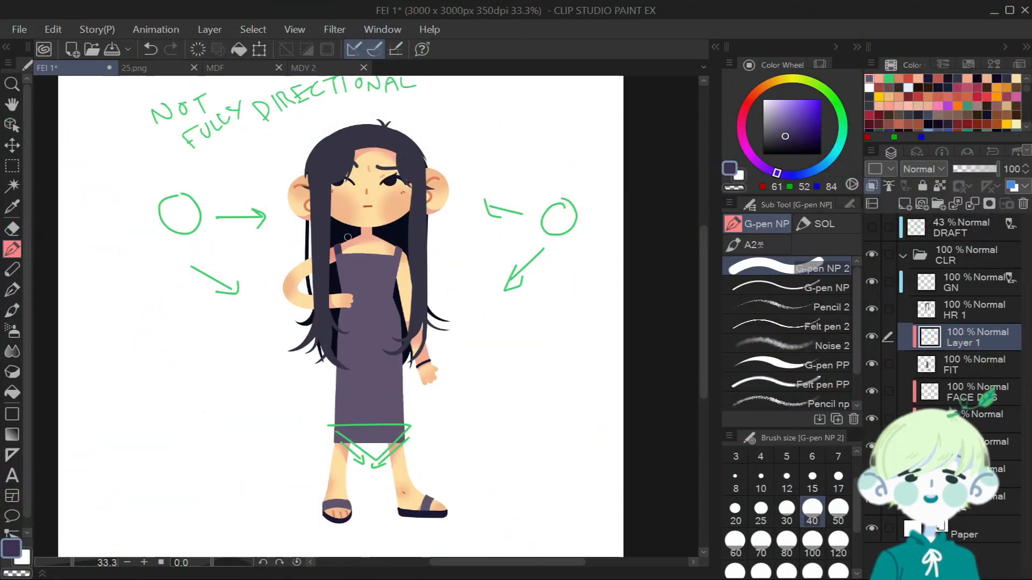
pyautogui.click(341, 251)
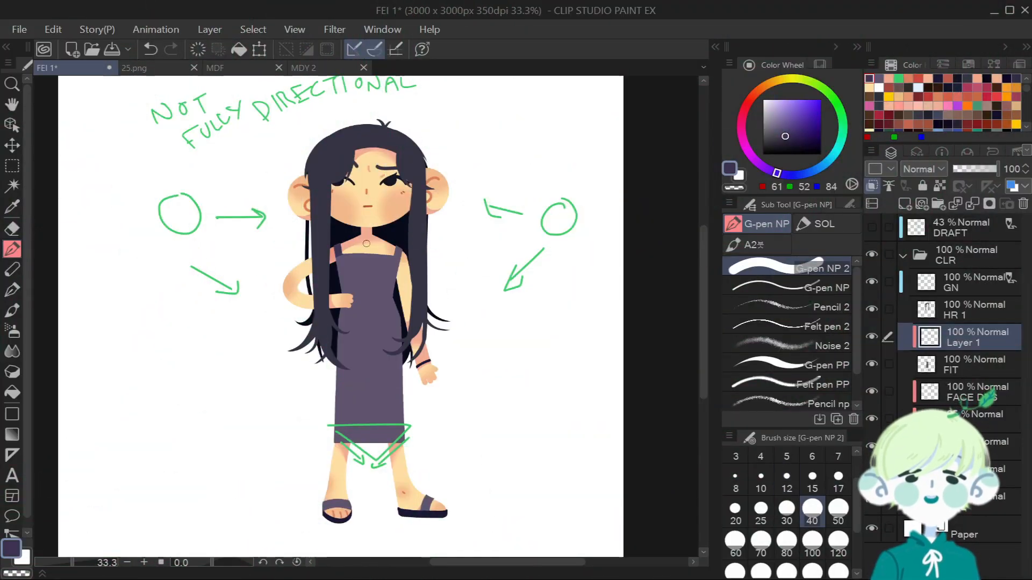
pyautogui.click(786, 476)
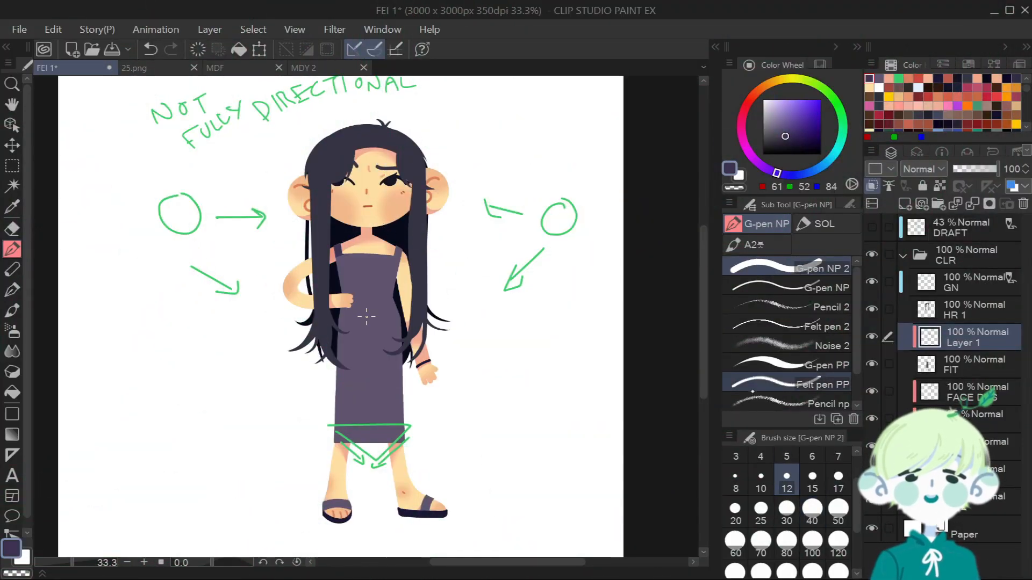
pyautogui.scroll(2, 366, 296)
pyautogui.moveTo(343, 300); pyautogui.dragTo(387, 304)
pyautogui.hotkey('ctrl', 'z')
pyautogui.moveTo(346, 302); pyautogui.dragTo(399, 302)
pyautogui.hotkey('ctrl', 'z')
pyautogui.hotkey('ctrl', 'z')
pyautogui.hotkey('ctrl', 'z')
# Darken the purple to RGB 50, 42, 71 and paint a shadow on the dress's left strap at brush size 30.
pyautogui.click(787, 139)
pyautogui.click(787, 509)
pyautogui.moveTo(310, 208); pyautogui.dragTo(322, 185)
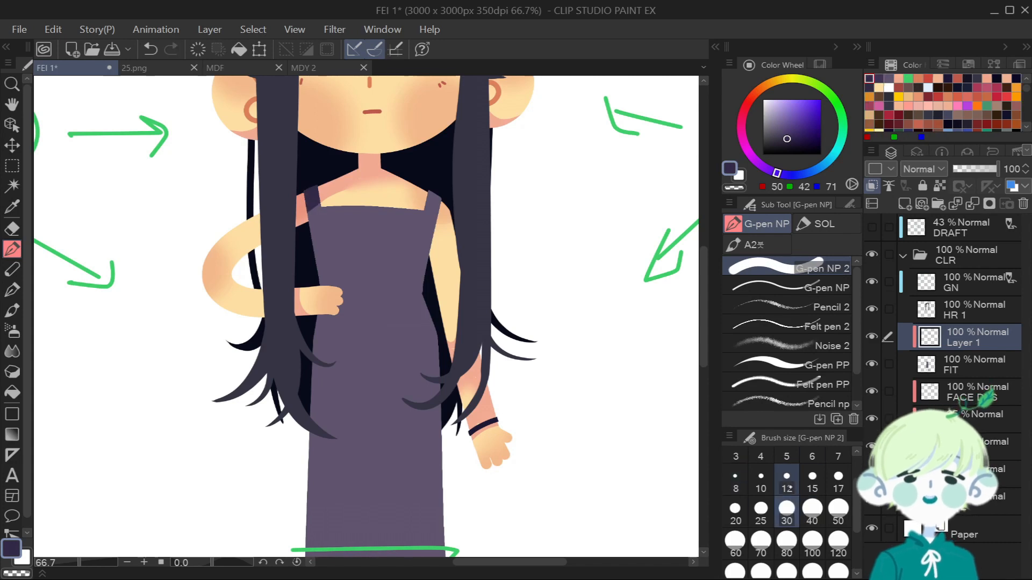
# Outline a pointed fabric fold across the dress's waist at brush size 12 and fill its enclosed area with the same dark purple.
pyautogui.click(787, 476)
pyautogui.moveTo(338, 306); pyautogui.dragTo(420, 302)
pyautogui.moveTo(326, 314)
pyautogui.mouseDown()
pyautogui.moveTo(357, 343)
pyautogui.moveTo(353, 320)
pyautogui.moveTo(417, 306)
pyautogui.mouseUp()
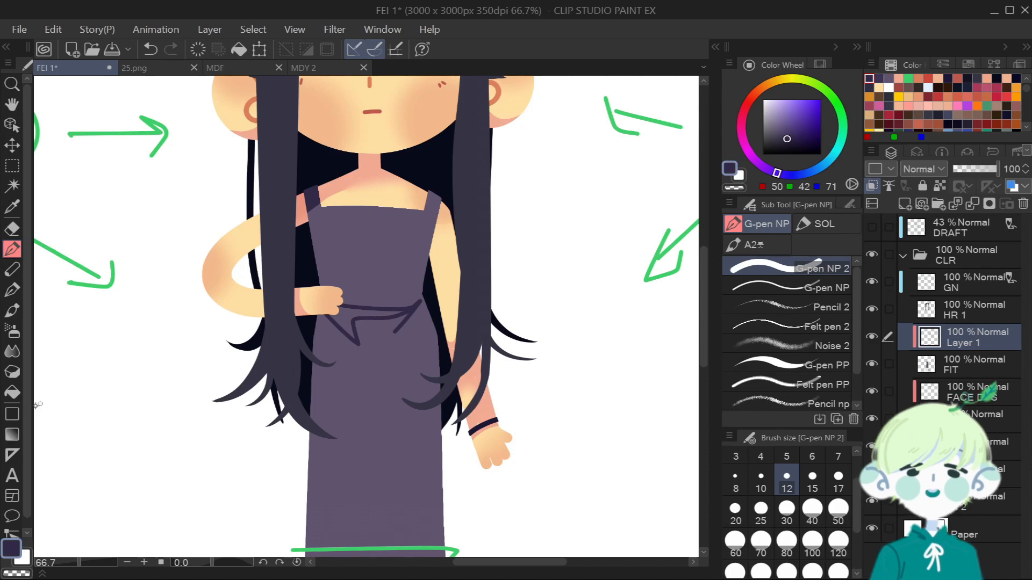
pyautogui.click(12, 393)
pyautogui.click(343, 316)
pyautogui.hotkey('ctrl', 'z')
pyautogui.click(12, 249)
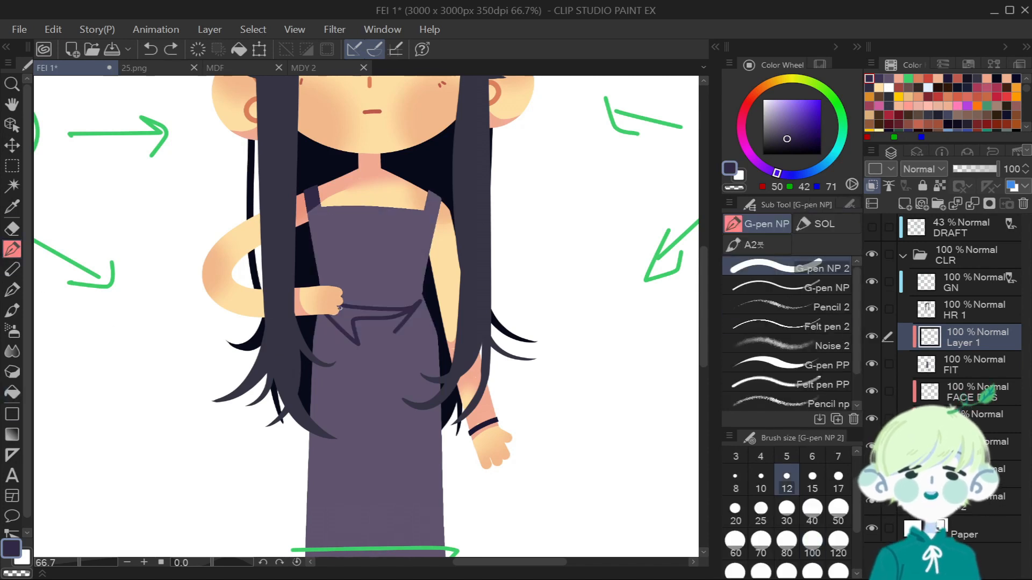
pyautogui.click(12, 393)
pyautogui.click(355, 308)
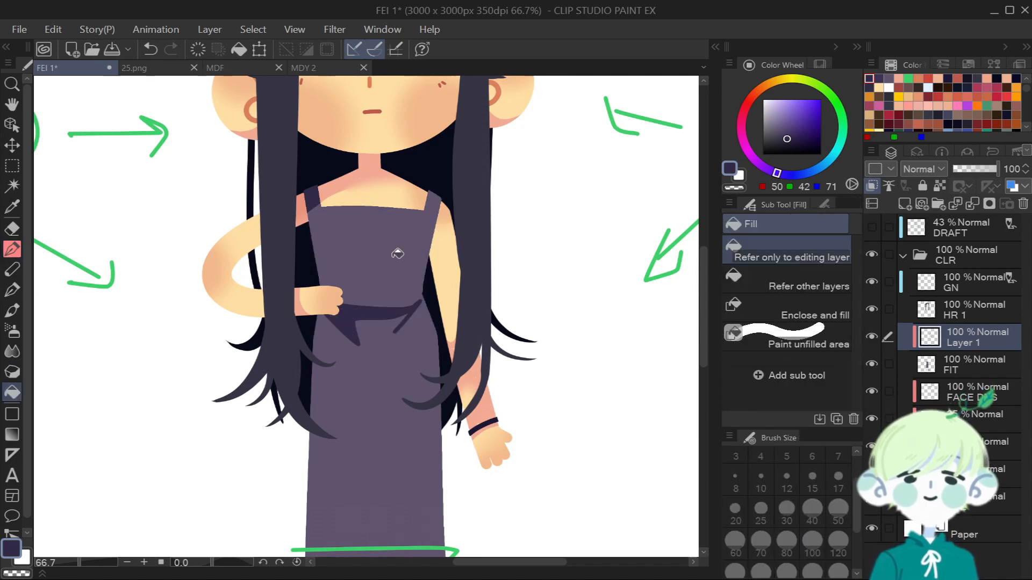
# Hide the GN guide layer and draw a short horizontal crease and a corner shadow at the dress's hem on Layer 1.
pyautogui.scroll(-2, 293, 250)
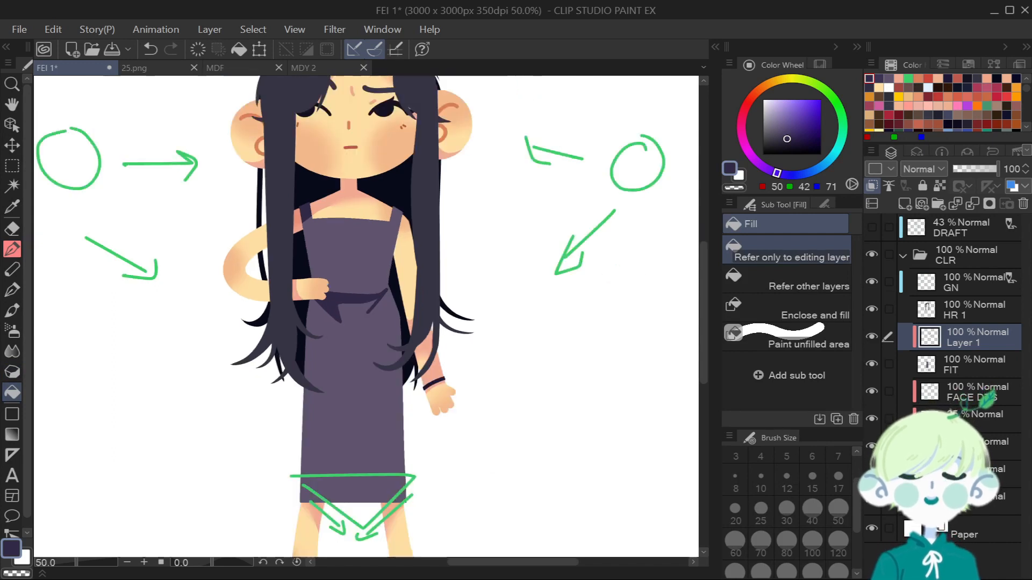
pyautogui.click(12, 248)
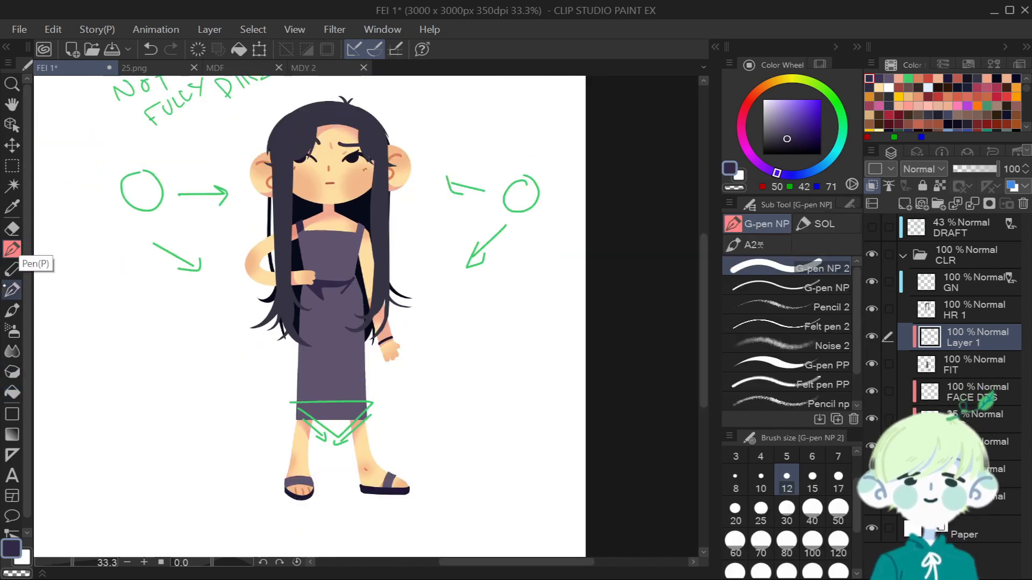
pyautogui.click(930, 282)
pyautogui.click(872, 282)
pyautogui.scroll(2, 323, 375)
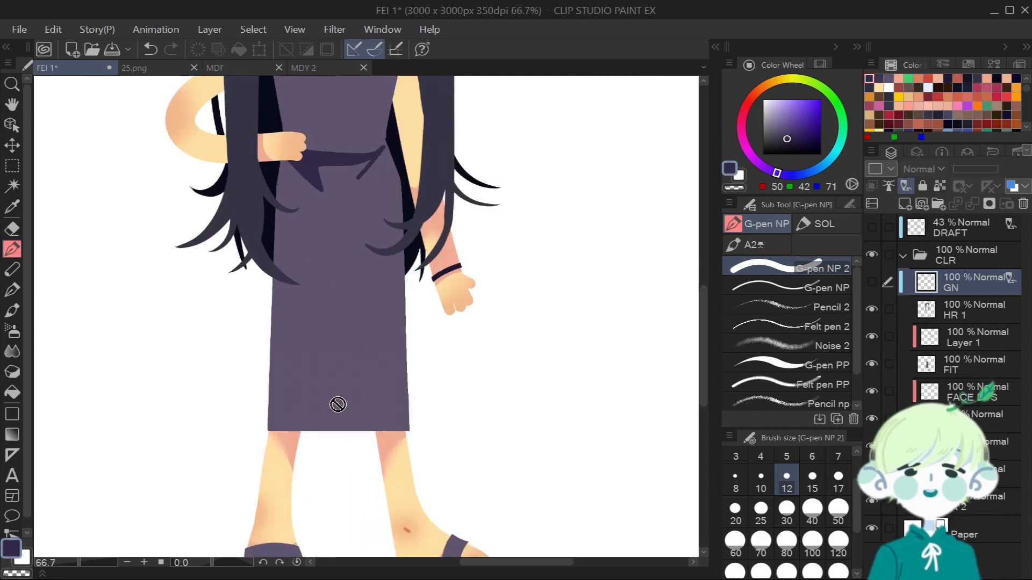
pyautogui.click(962, 337)
pyautogui.moveTo(306, 419)
pyautogui.mouseDown()
pyautogui.moveTo(377, 415)
pyautogui.moveTo(405, 433)
pyautogui.mouseUp()
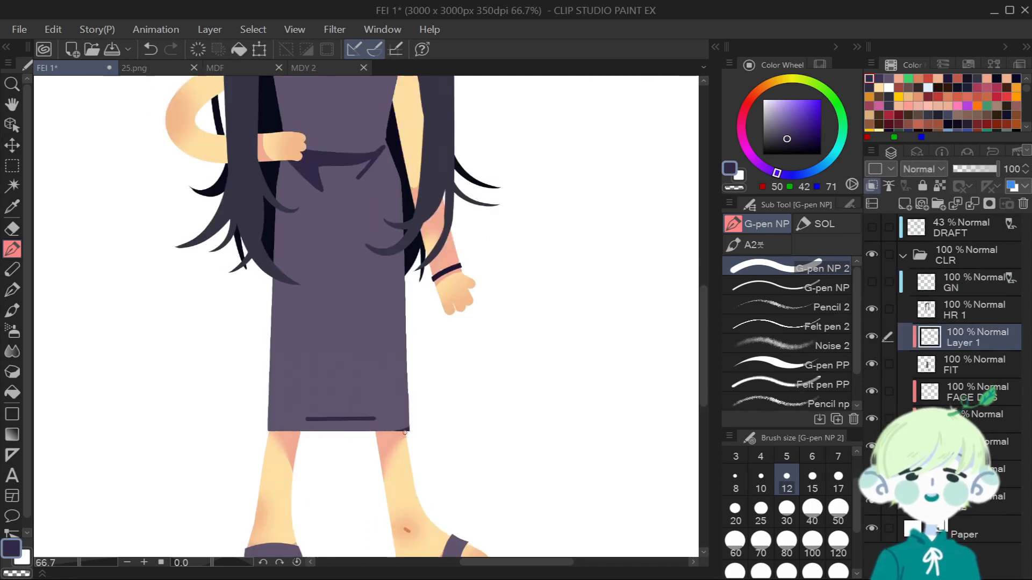
# Refine the waist fold with the Rough eraser at size 20 and add small crease strokes at the right side of the waist and hem.
pyautogui.press('e')
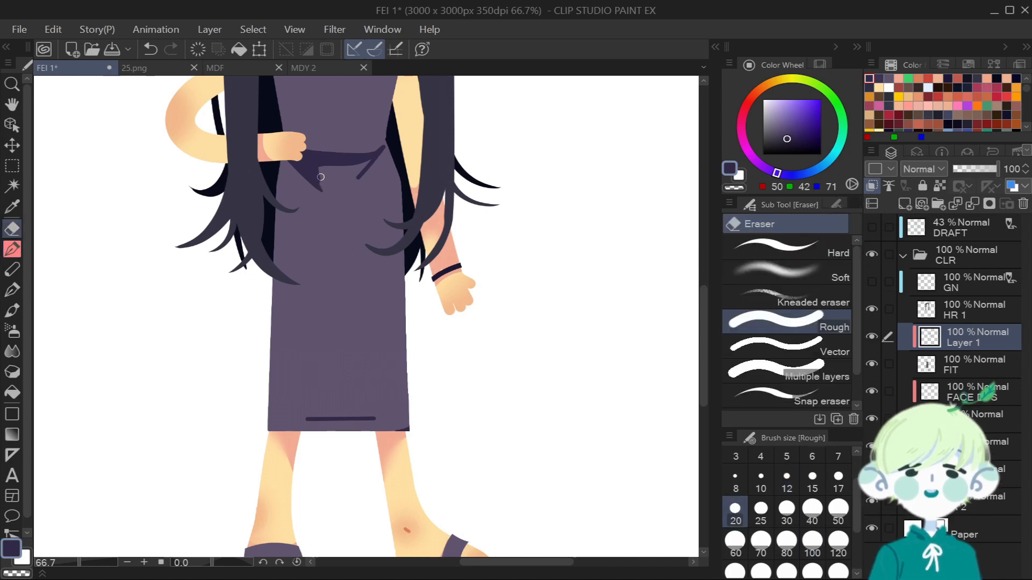
pyautogui.press('p')
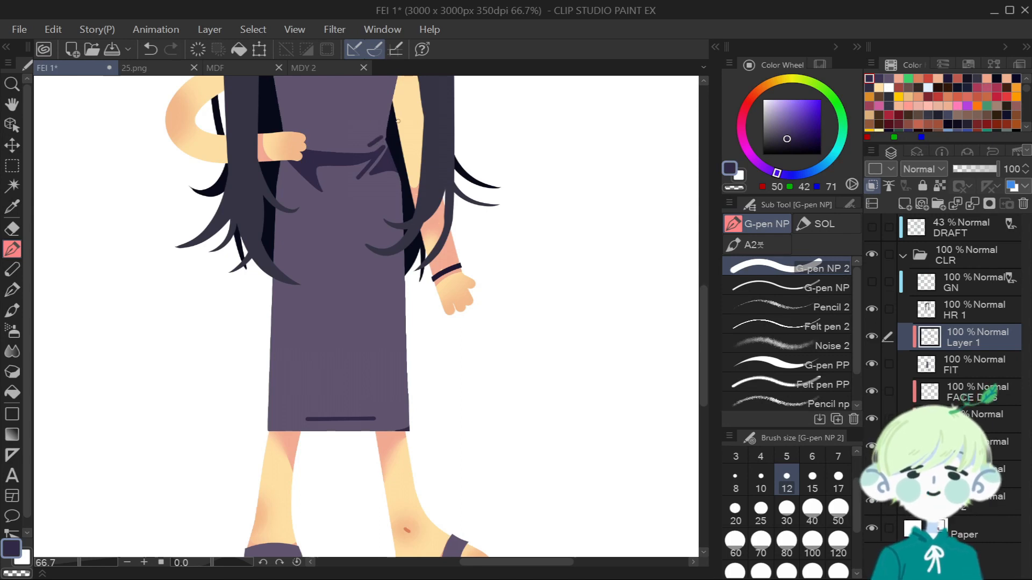
pyautogui.scroll(-3, 398, 121)
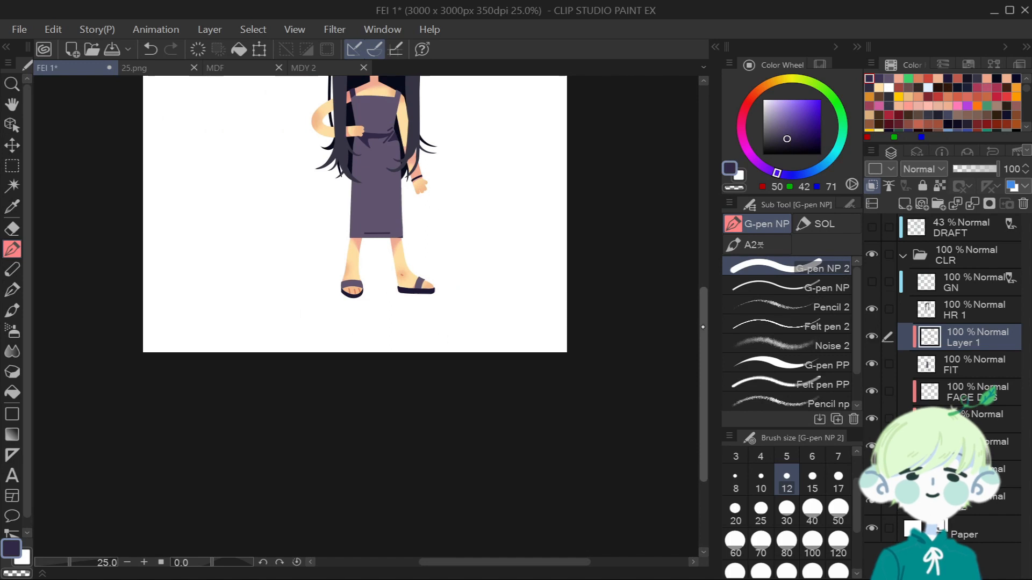
pyautogui.scroll(1, 386, 304)
pyautogui.scroll(1, 385, 305)
pyautogui.scroll(-1, 445, 312)
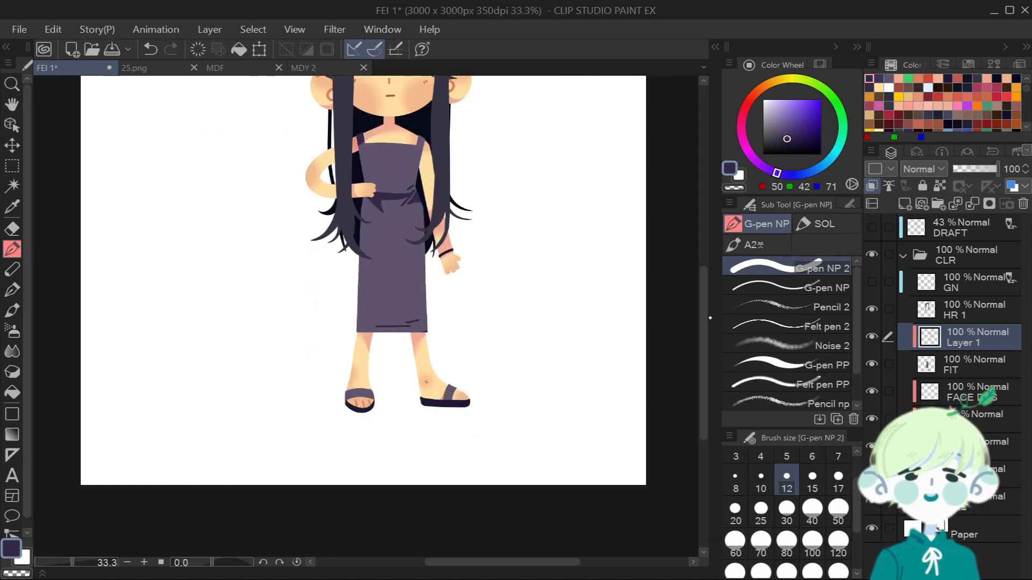
pyautogui.moveTo(702, 352); pyautogui.dragTo(702, 327)
# Paint a dark purple shadow along the left side of the dress below the hand at brush size 30.
pyautogui.click(786, 513)
pyautogui.scroll(2, 352, 279)
pyautogui.moveTo(353, 292)
pyautogui.mouseDown()
pyautogui.moveTo(384, 235)
pyautogui.moveTo(363, 229)
pyautogui.mouseUp()
pyautogui.scroll(-1, 375, 225)
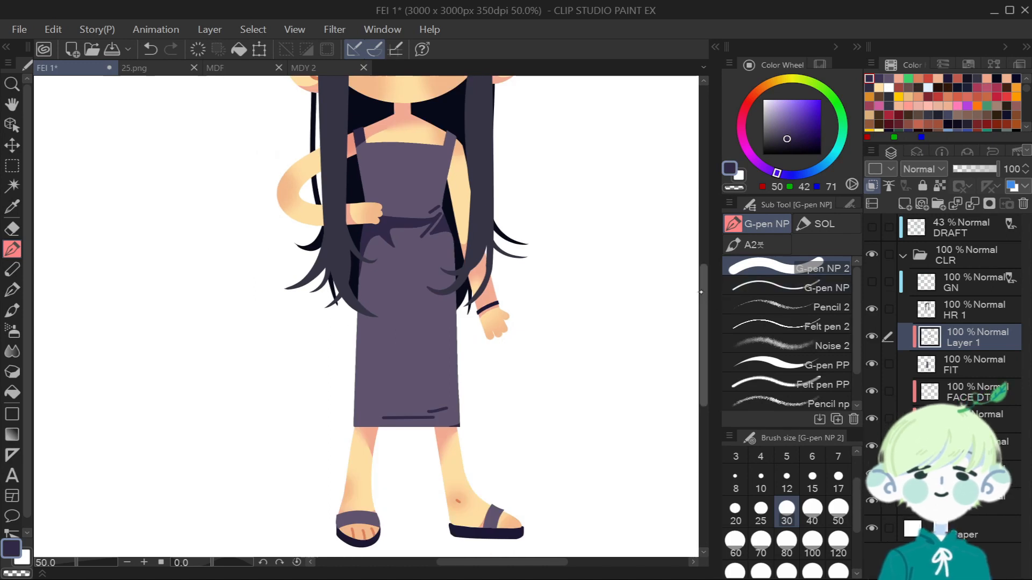
pyautogui.moveTo(704, 286); pyautogui.dragTo(708, 255)
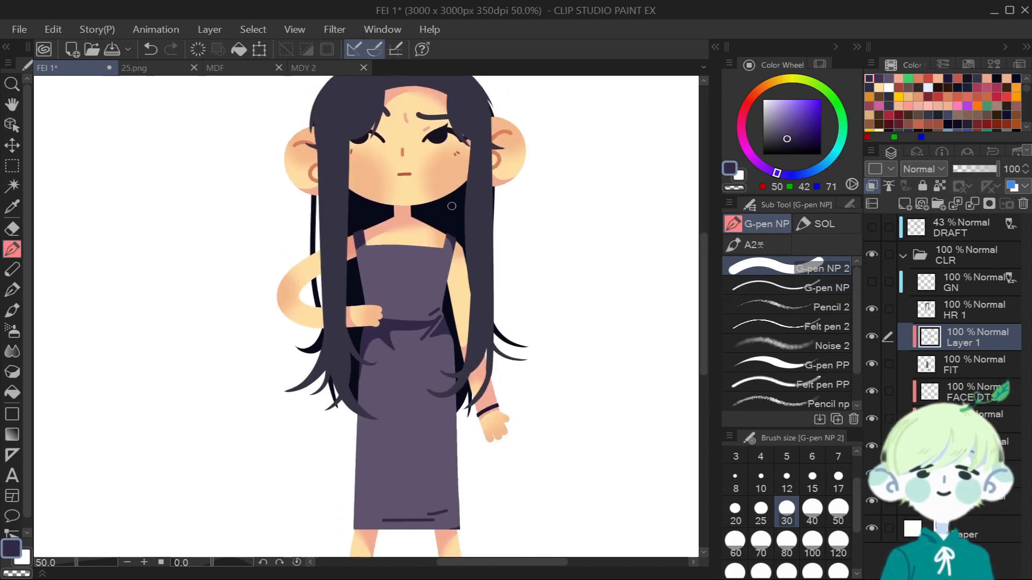
# Soften the dress shadows below the waist fold with the Blur tool at size 70.
pyautogui.press('g')
pyautogui.press('g')
pyautogui.press('j')
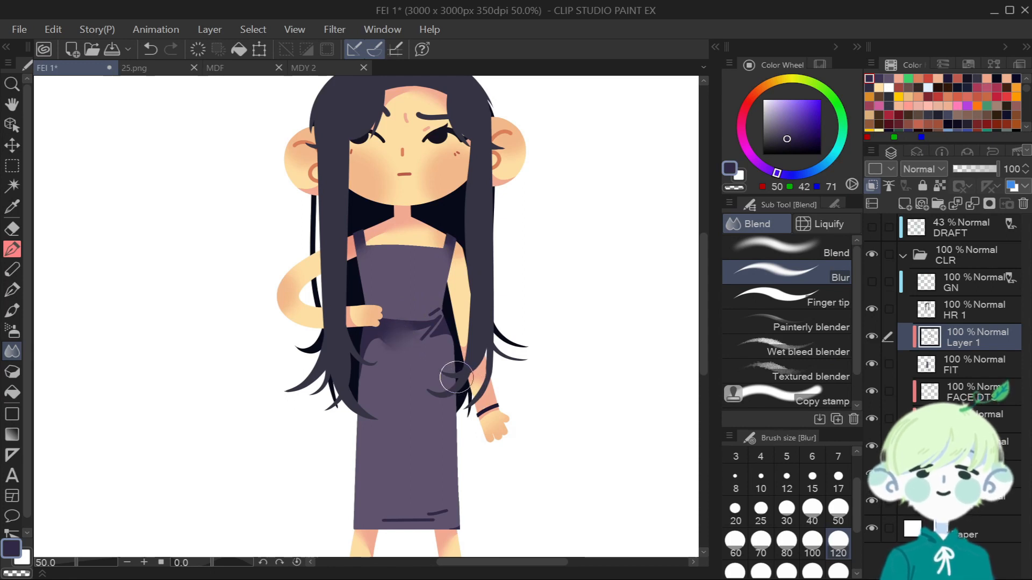
pyautogui.click(761, 540)
pyautogui.moveTo(378, 340)
pyautogui.mouseDown()
pyautogui.moveTo(367, 390)
pyautogui.moveTo(375, 347)
pyautogui.mouseUp()
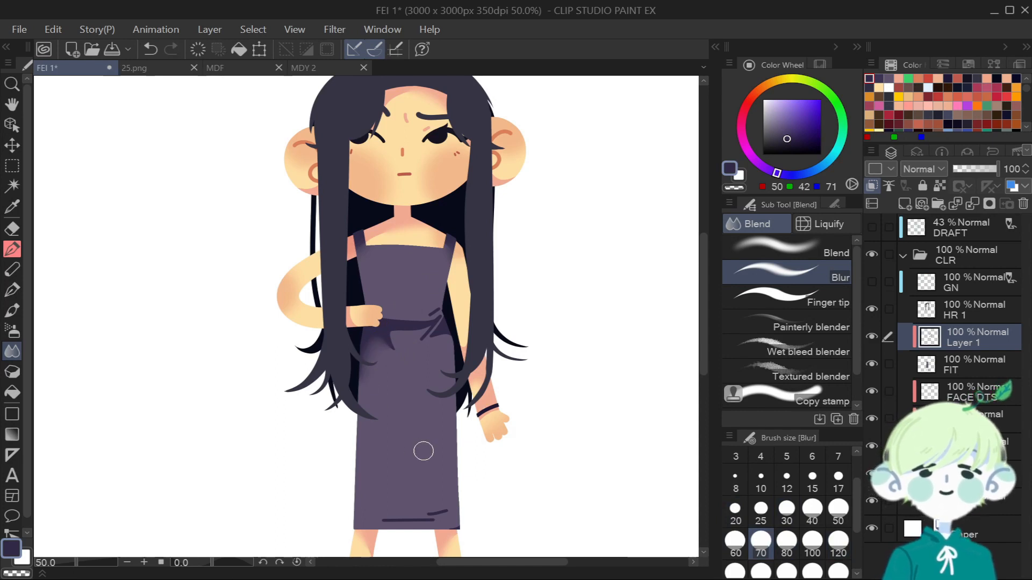
# Add a new layer directly above the FIT layer and below the fold shadows, clipped to the outfit.
pyautogui.hotkey('ctrl', '-')
pyautogui.click(967, 364)
pyautogui.click(905, 204)
pyautogui.hotkey('ctrl', '-')
pyautogui.click(12, 434)
pyautogui.moveTo(405, 534); pyautogui.dragTo(408, 292)
pyautogui.hotkey('ctrl', 'z')
# Select a rectangle from above the head to just below the hem, darken the dress with a Foreground to transparent gradient, and deselect.
pyautogui.press('m')
pyautogui.moveTo(295, 172); pyautogui.dragTo(496, 474)
pyautogui.press('g')
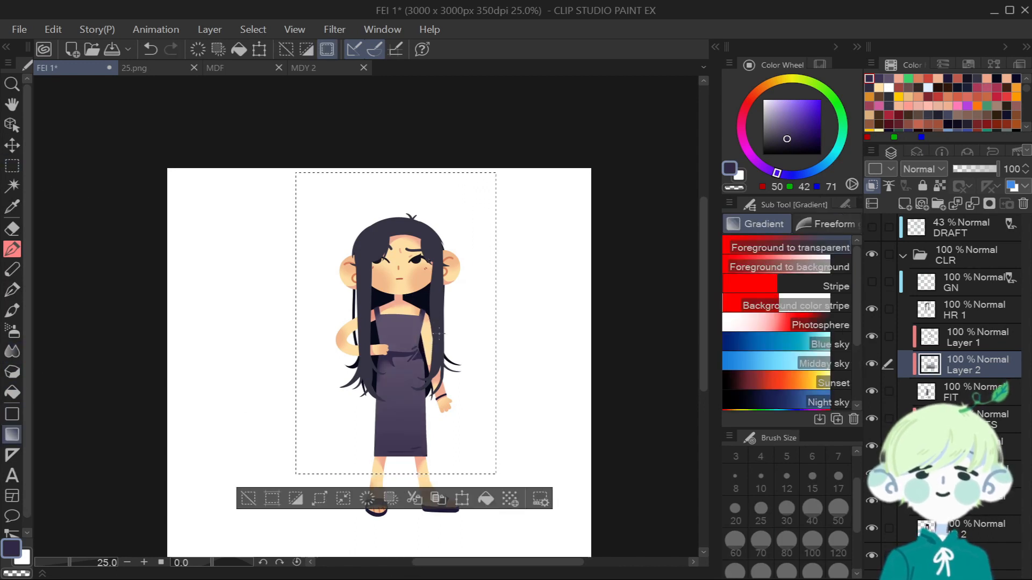
pyautogui.hotkey('ctrl', 'd')
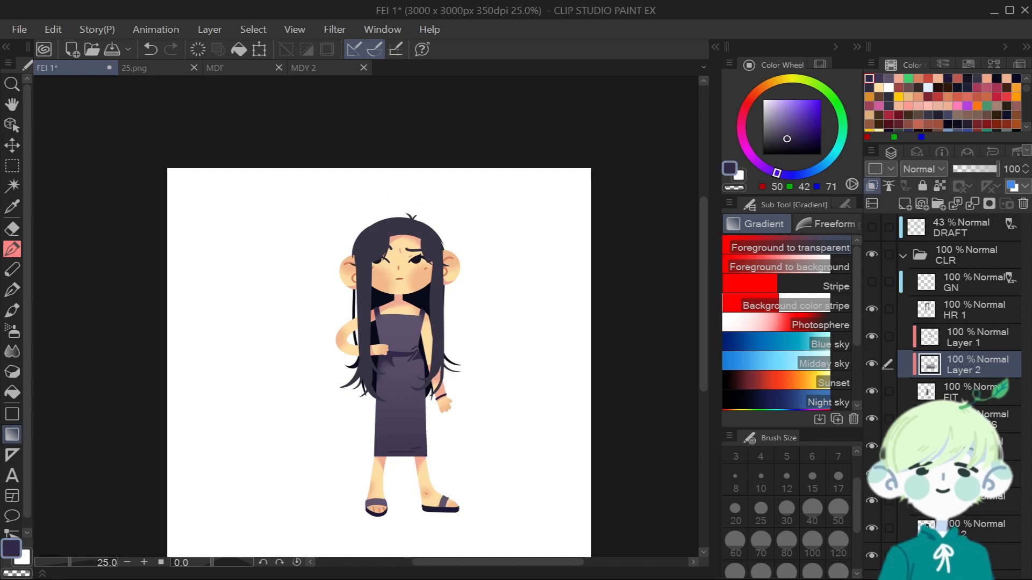
# Rename the gradient layer as GR and the fold shadow layer as SDW.
pyautogui.write('GR')
pyautogui.doubleClick(968, 344)
pyautogui.press('Return')
pyautogui.scroll(-3, 708, 325)
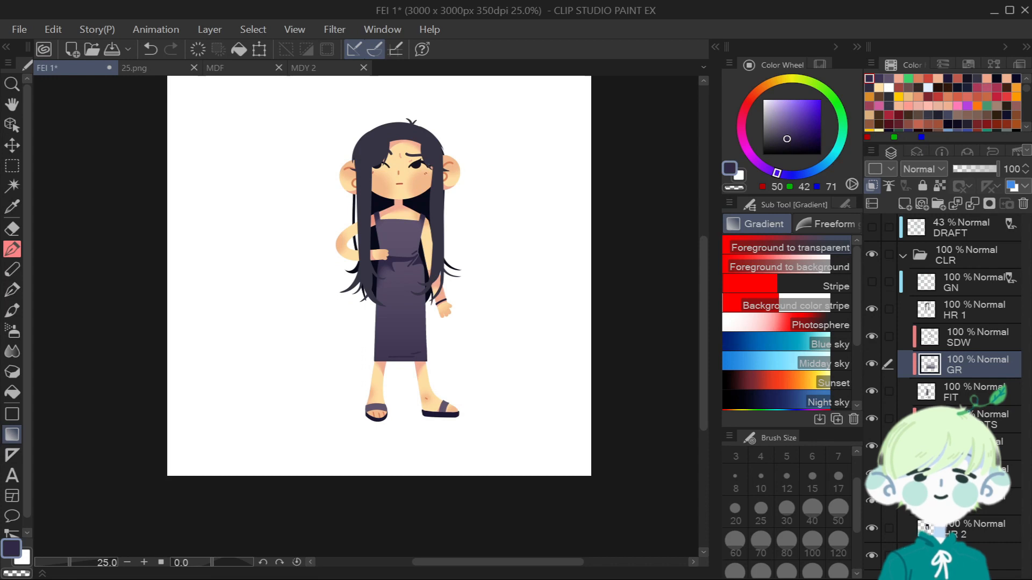
# On the SDW layer, paint a shadow on the left sandal strap's right end at size 30 and small crease marks at size 10.
pyautogui.click(963, 337)
pyautogui.scroll(4, 382, 401)
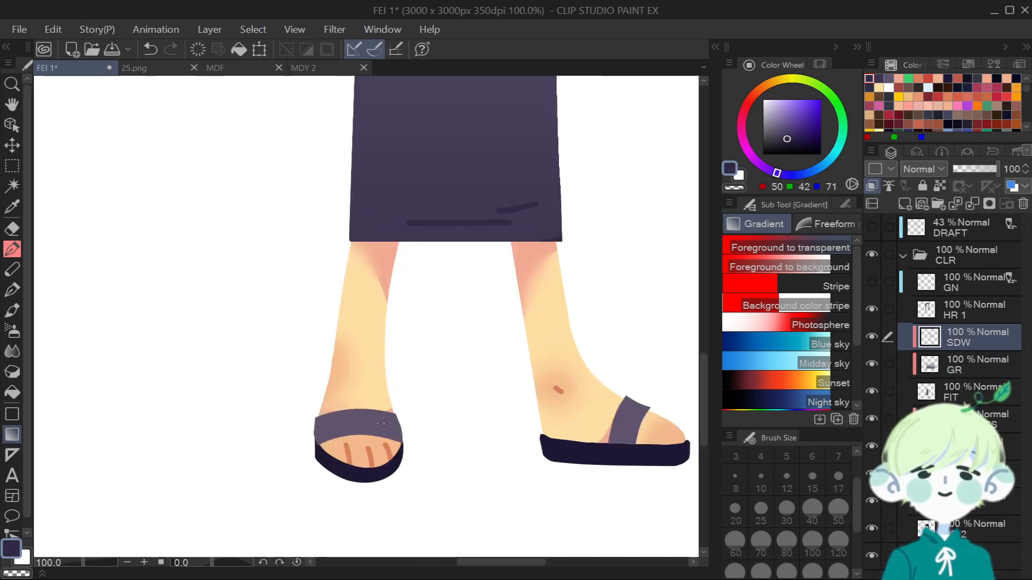
pyautogui.press('p')
pyautogui.moveTo(381, 421)
pyautogui.mouseDown()
pyautogui.moveTo(406, 434)
pyautogui.moveTo(384, 412)
pyautogui.mouseUp()
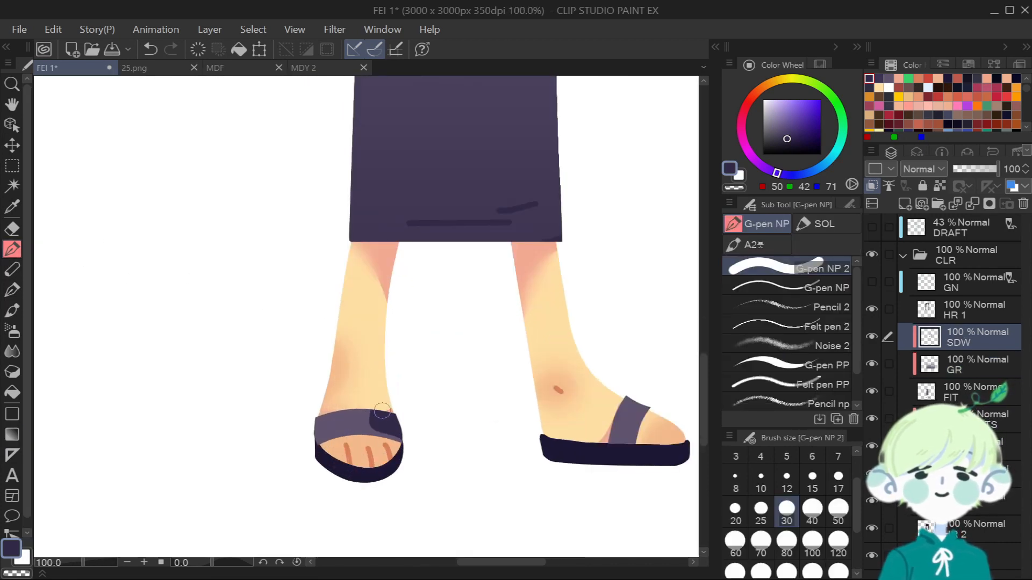
pyautogui.click(760, 482)
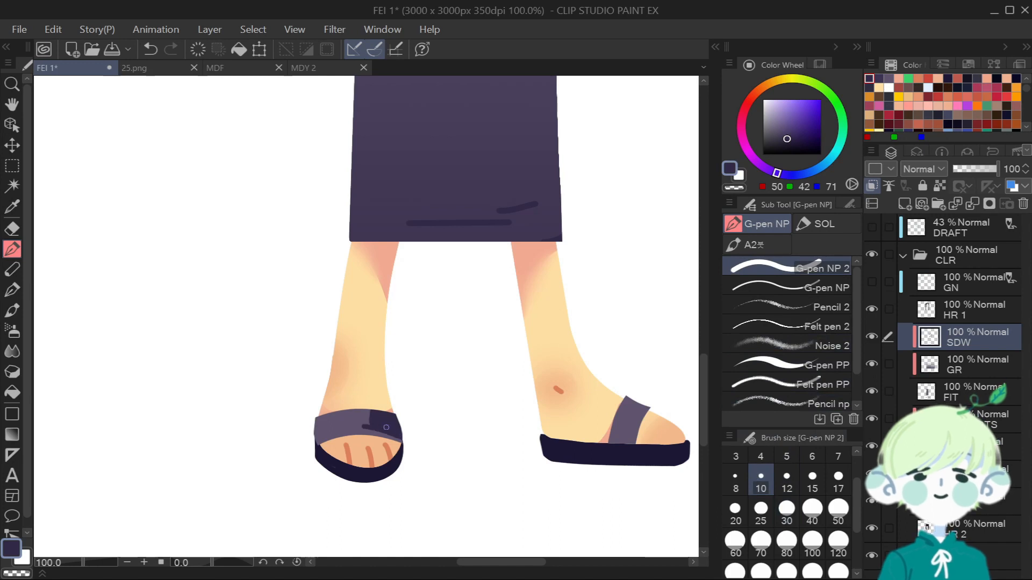
# Sample the sandal sole's colour from the FIT layer and darken it to RGB 10, 7, 24.
pyautogui.click(960, 392)
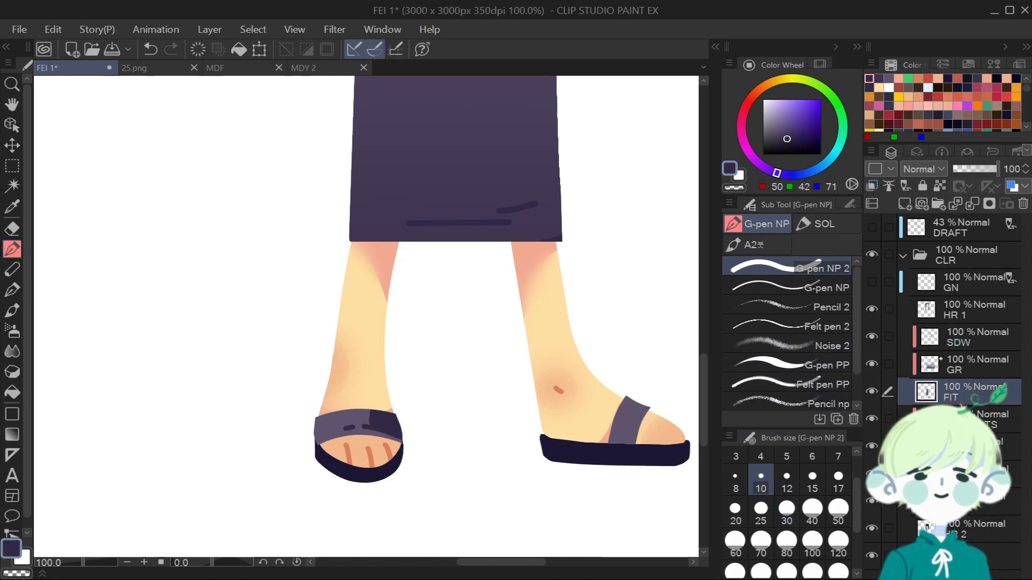
pyautogui.click(12, 206)
pyautogui.click(372, 478)
pyautogui.click(800, 145)
pyautogui.click(804, 149)
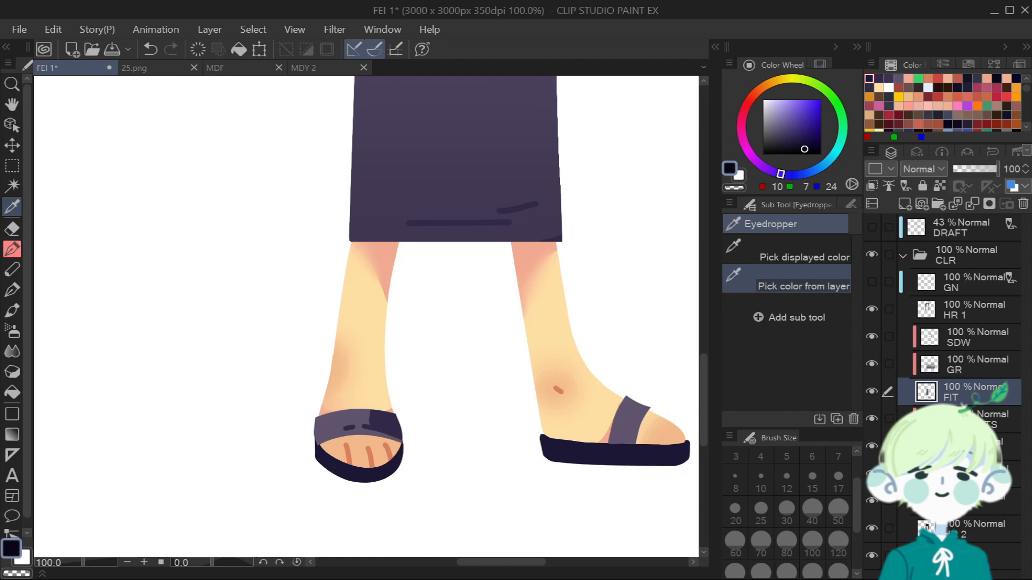
# Paint near-black shadows (RGB 3, 1, 9) on both sandal soles on the SDW layer at brush size 25 and blur the edges.
pyautogui.press('p')
pyautogui.click(959, 338)
pyautogui.click(762, 511)
pyautogui.moveTo(389, 484)
pyautogui.mouseDown()
pyautogui.moveTo(370, 490)
pyautogui.moveTo(402, 451)
pyautogui.moveTo(413, 459)
pyautogui.mouseUp()
pyautogui.click(812, 152)
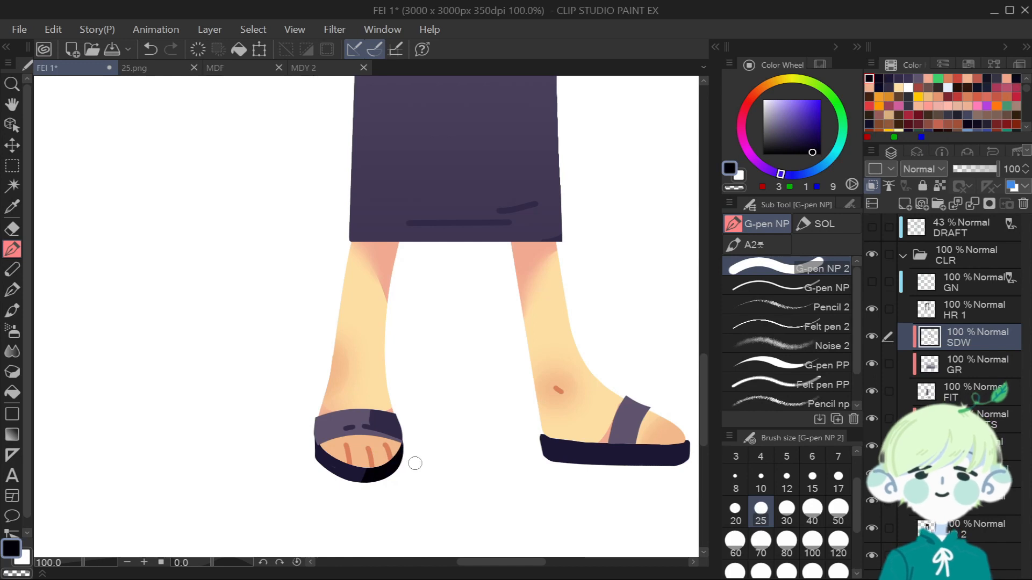
pyautogui.moveTo(554, 438)
pyautogui.mouseDown()
pyautogui.moveTo(558, 465)
pyautogui.moveTo(627, 452)
pyautogui.mouseUp()
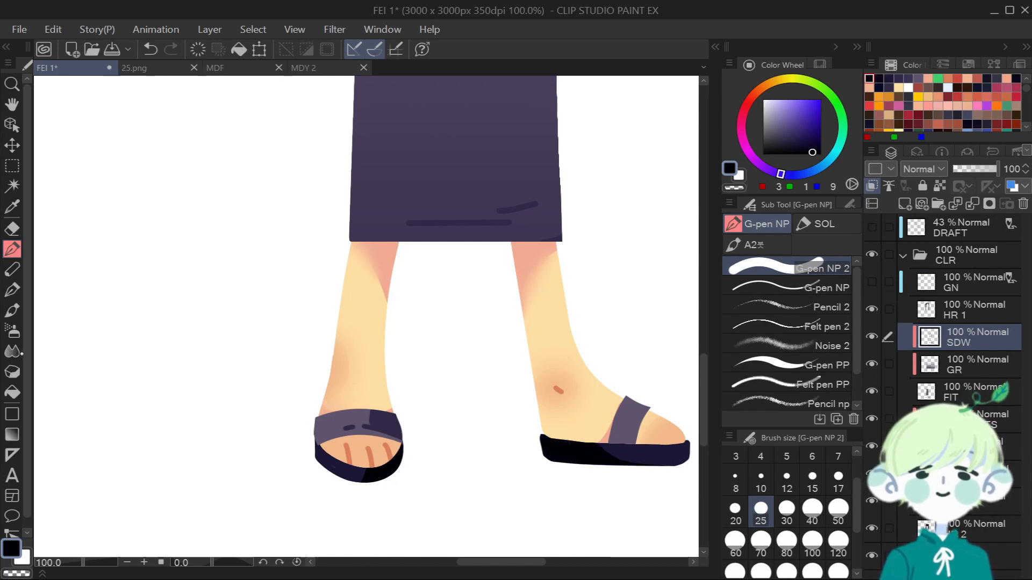
pyautogui.click(12, 351)
# Sample the dark purple strap shadow (RGB 50, 42, 71), paint a shadow on the right sandal's strap and blur it.
pyautogui.click(888, 78)
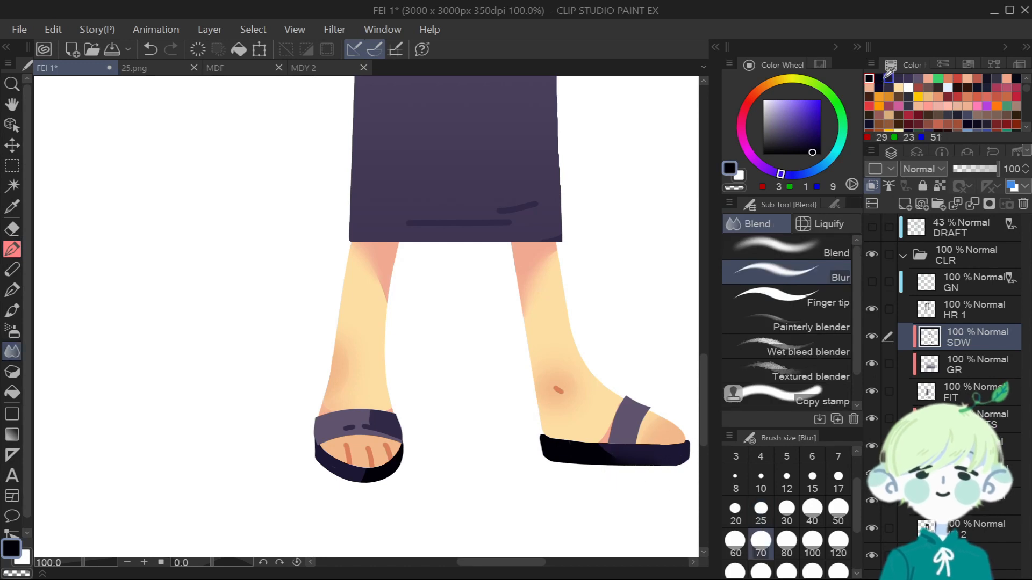
pyautogui.keyDown('alt'); pyautogui.click(394, 420); pyautogui.keyUp('alt')
pyautogui.click(15, 252)
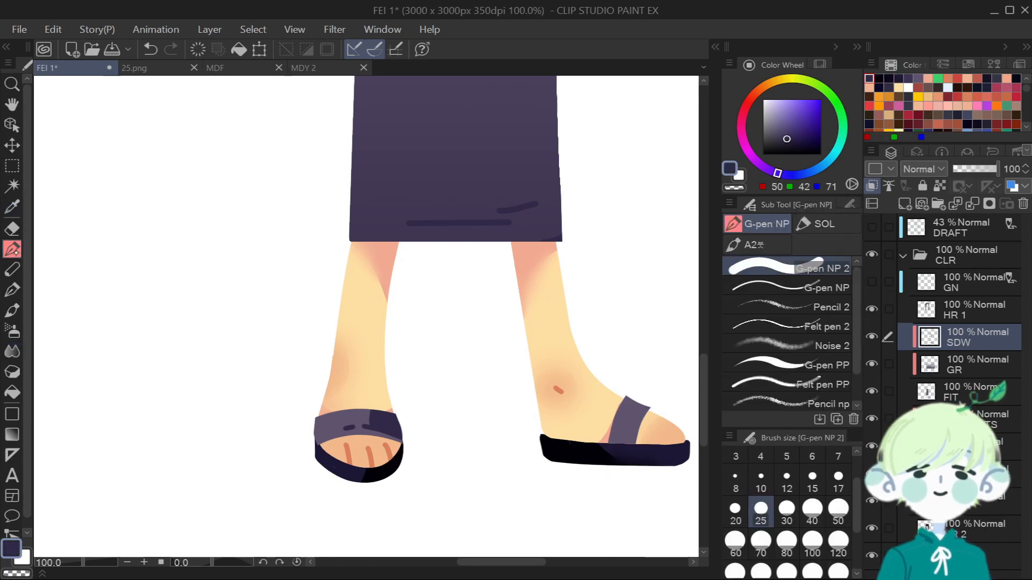
pyautogui.press('j')
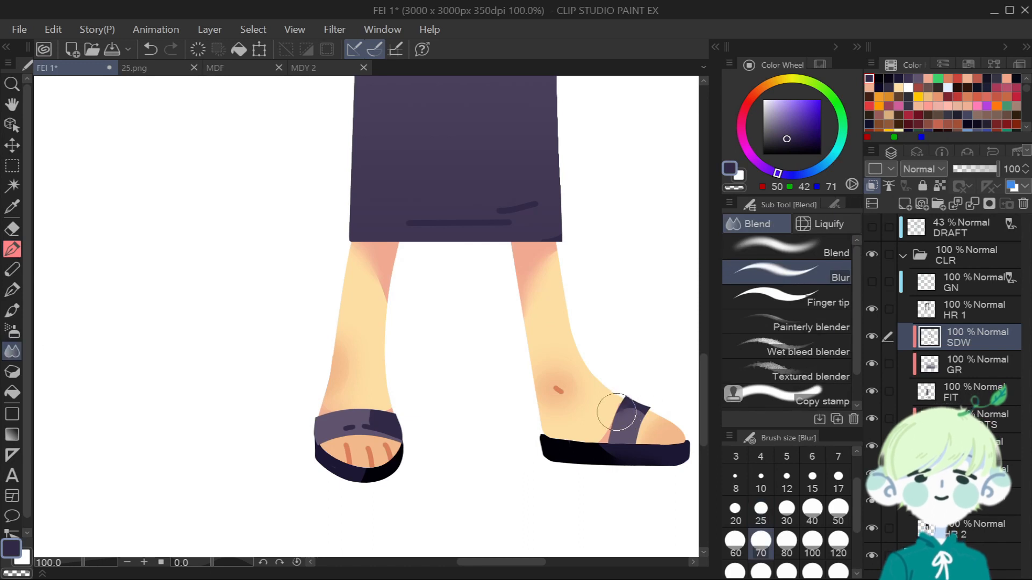
pyautogui.scroll(-3, 658, 366)
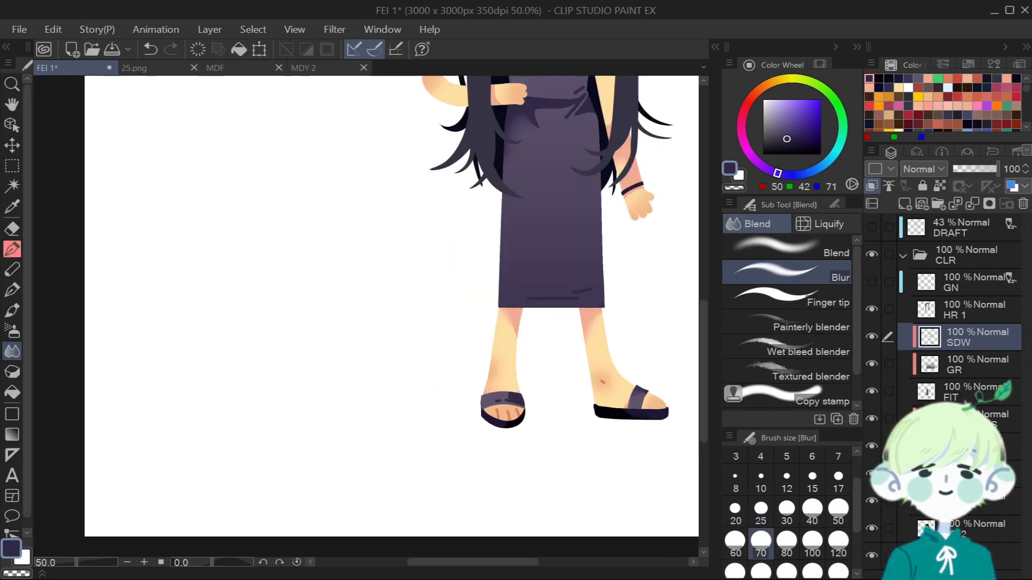
# Sample the dark navy hair colour (RGB 14, 17, 36) from 25.png and return to the FEI 1 drawing with the pen.
pyautogui.moveTo(500, 563); pyautogui.dragTo(535, 563)
pyautogui.moveTo(701, 339); pyautogui.dragTo(686, 279)
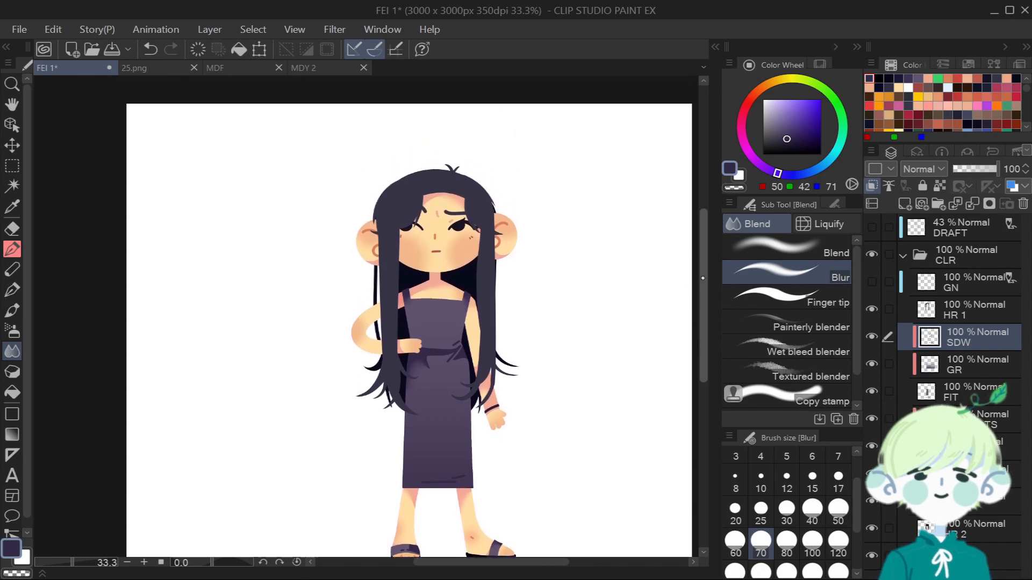
pyautogui.click(155, 68)
pyautogui.click(11, 207)
pyautogui.click(247, 177)
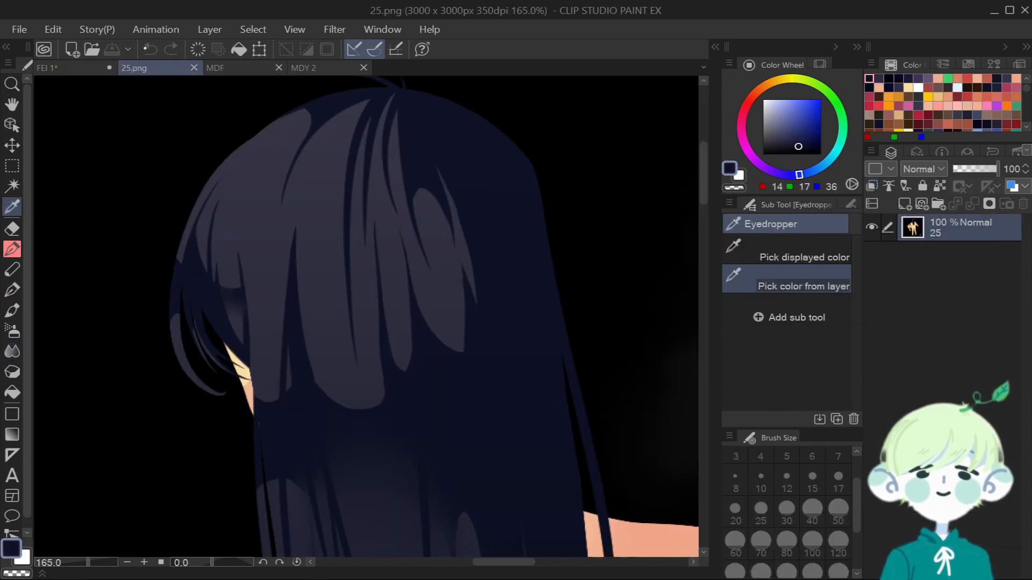
pyautogui.click(72, 67)
pyautogui.click(11, 249)
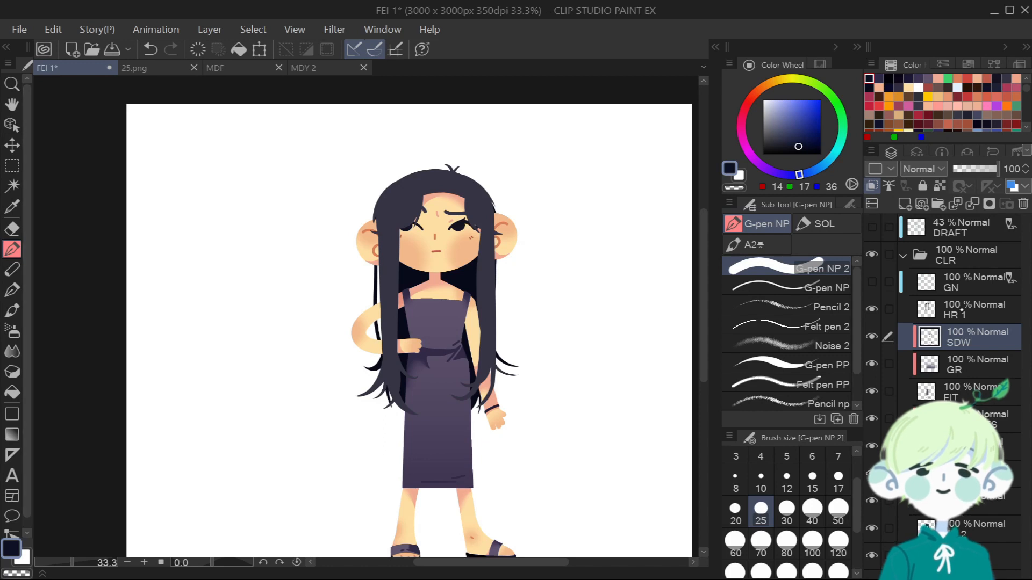
# Add a new layer clipped to the HR 1 layer and choose the G-pen NP 2 brush at size 12.
pyautogui.click(961, 314)
pyautogui.click(904, 203)
pyautogui.hotkey('ctrl', 'alt', 'g')
pyautogui.click(785, 267)
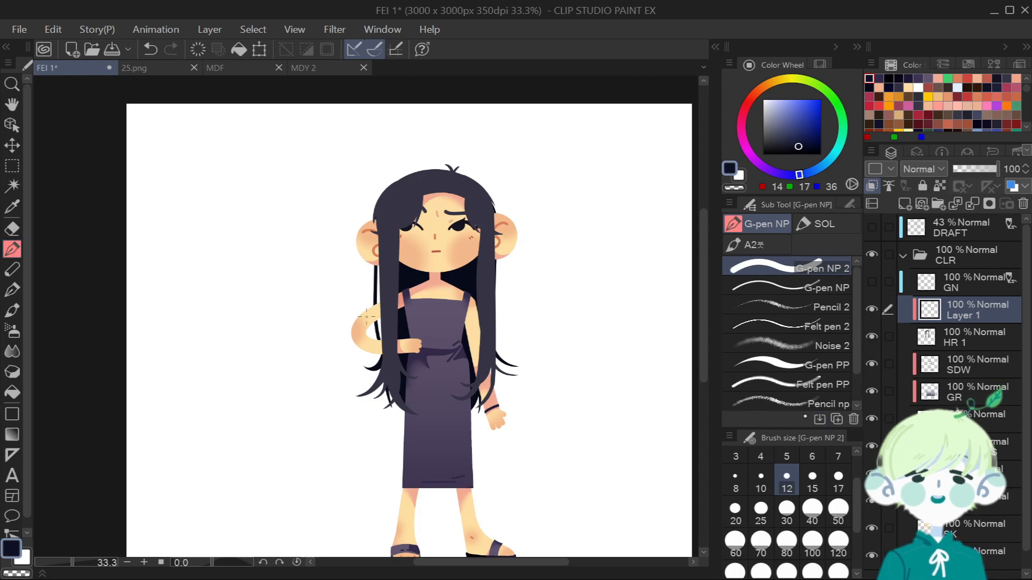
# Outline and fill a curved navy shadow on the left hair lock just below the bangs, and clean its edge with the eraser.
pyautogui.scroll(3, 412, 212)
pyautogui.moveTo(307, 282); pyautogui.dragTo(385, 262)
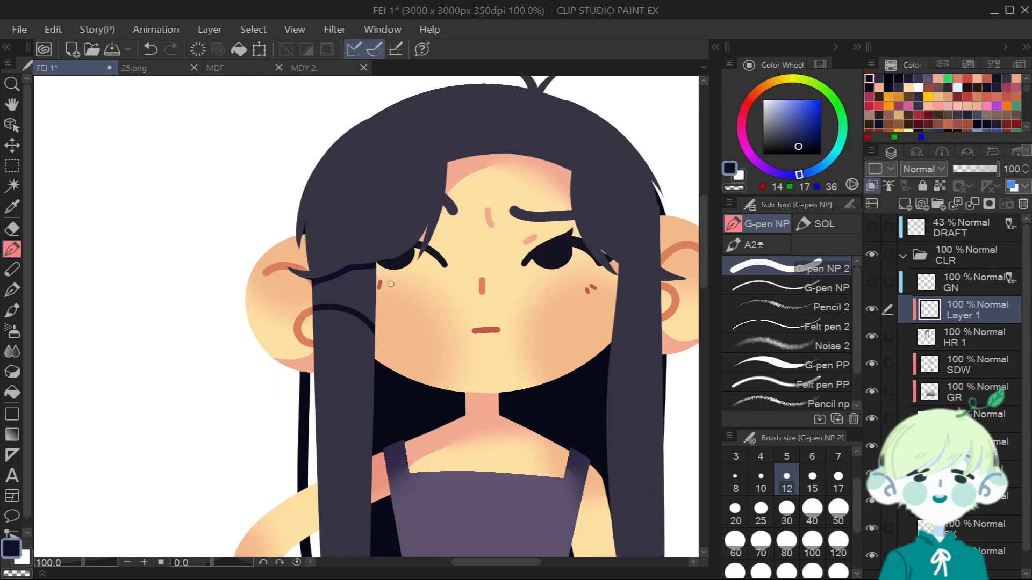
pyautogui.press('g')
pyautogui.click(370, 287)
pyautogui.scroll(-1, 370, 287)
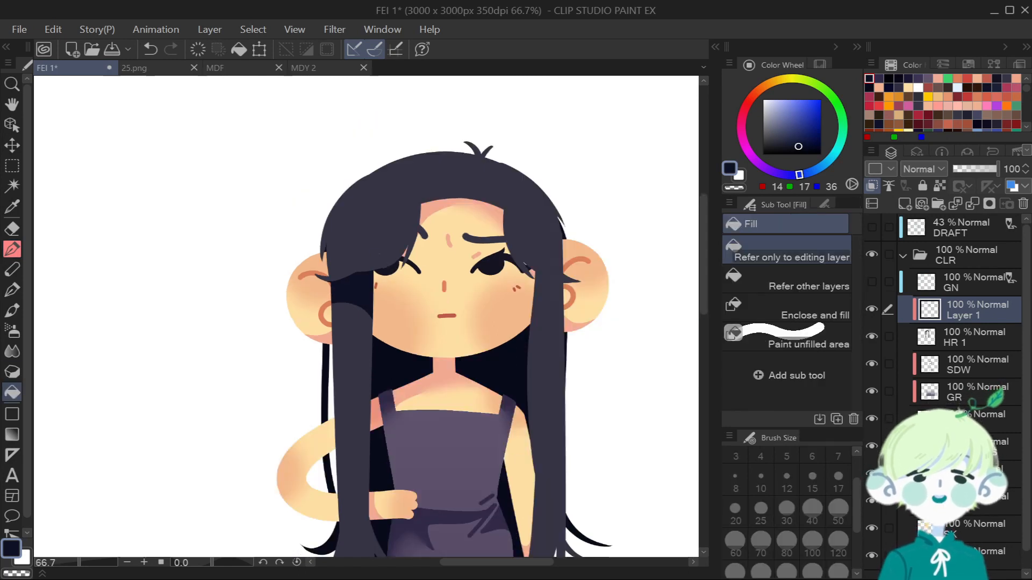
pyautogui.press('e')
pyautogui.scroll(2, 369, 267)
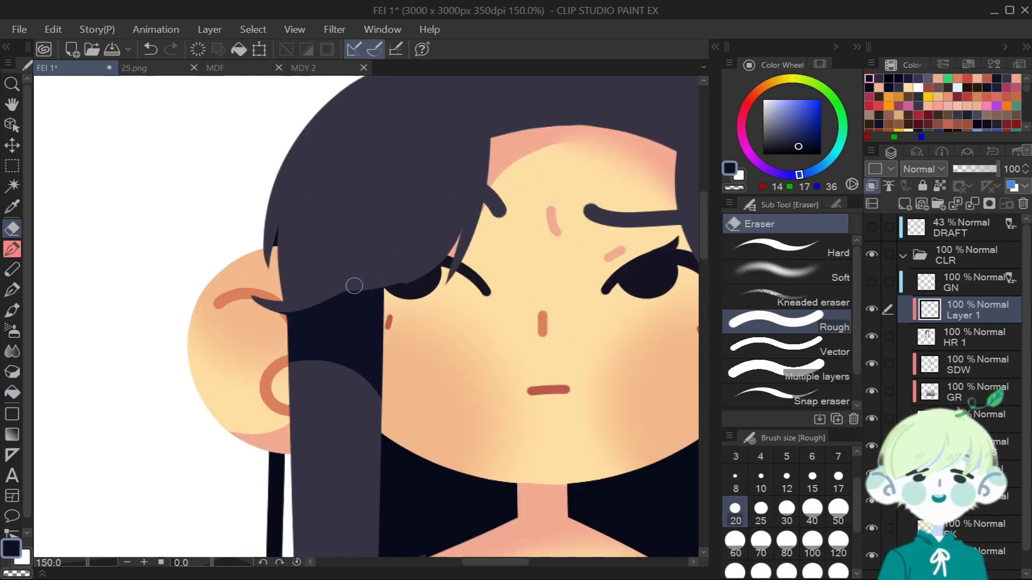
pyautogui.hotkey('ctrl', 'z')
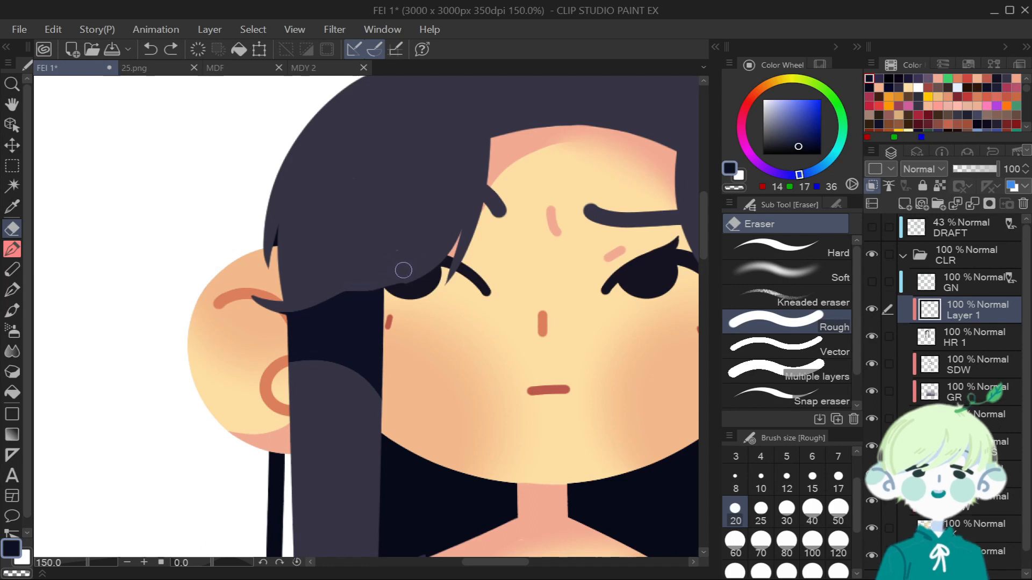
pyautogui.click(411, 242)
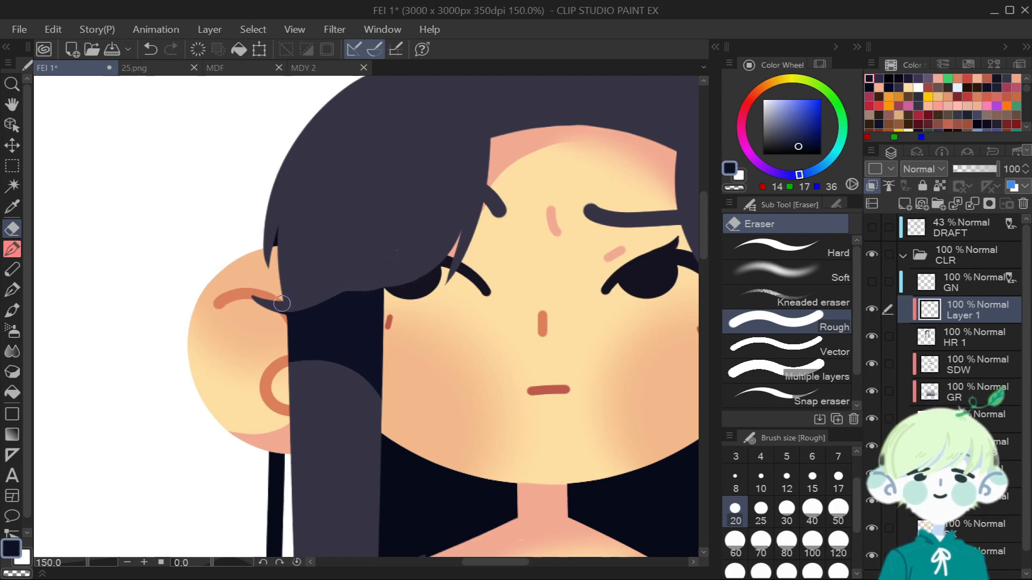
pyautogui.scroll(-2, 349, 264)
pyautogui.press('p')
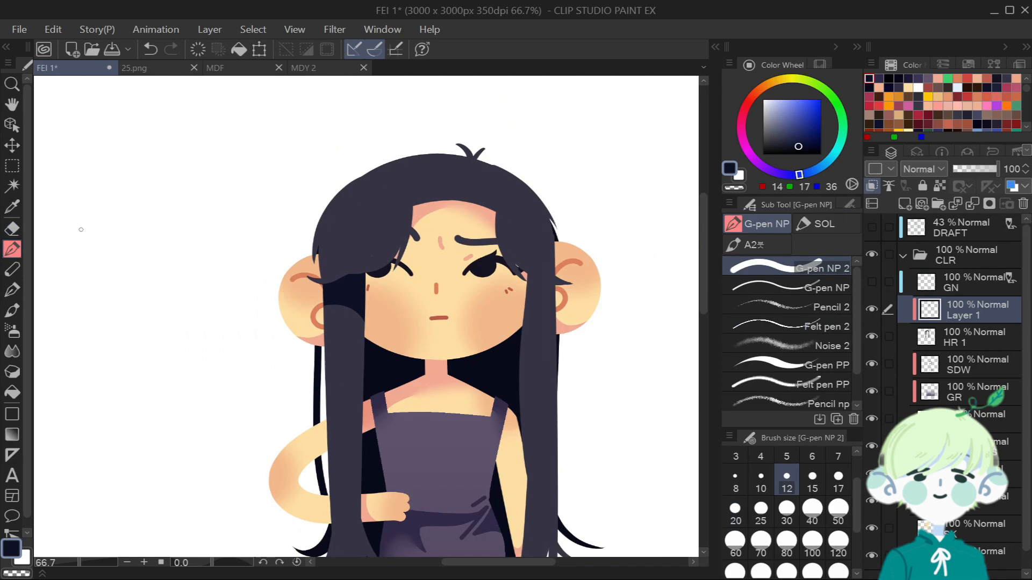
# Paint a matching curved navy shadow on the right hair lock just below the bangs.
pyautogui.scroll(2, 534, 275)
pyautogui.moveTo(513, 270); pyautogui.dragTo(599, 305)
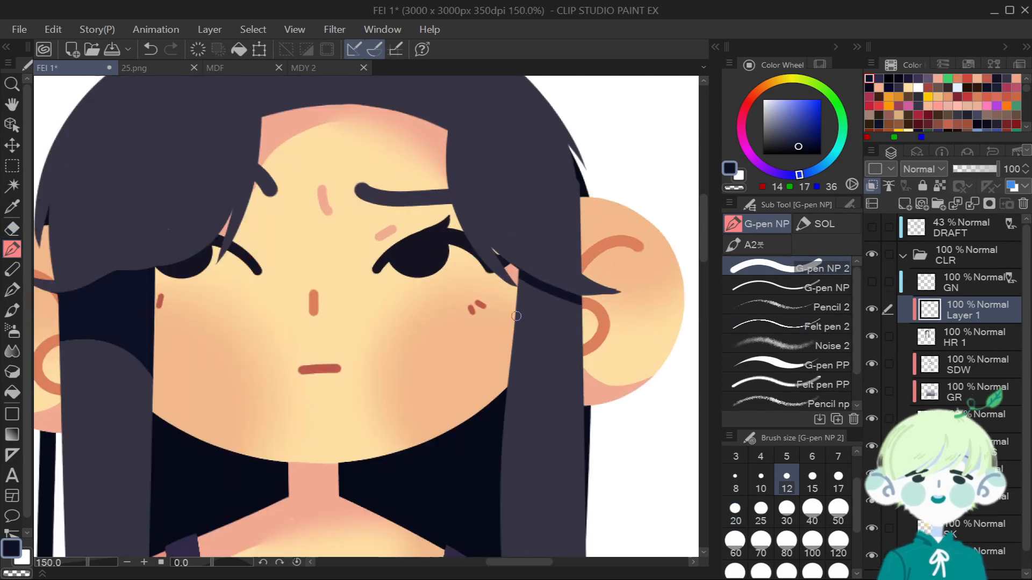
pyautogui.moveTo(516, 317)
pyautogui.mouseDown()
pyautogui.moveTo(542, 308)
pyautogui.moveTo(595, 320)
pyautogui.mouseUp()
pyautogui.moveTo(521, 278)
pyautogui.mouseDown()
pyautogui.moveTo(519, 311)
pyautogui.moveTo(570, 306)
pyautogui.moveTo(518, 301)
pyautogui.moveTo(518, 280)
pyautogui.mouseUp()
pyautogui.scroll(-1, 572, 302)
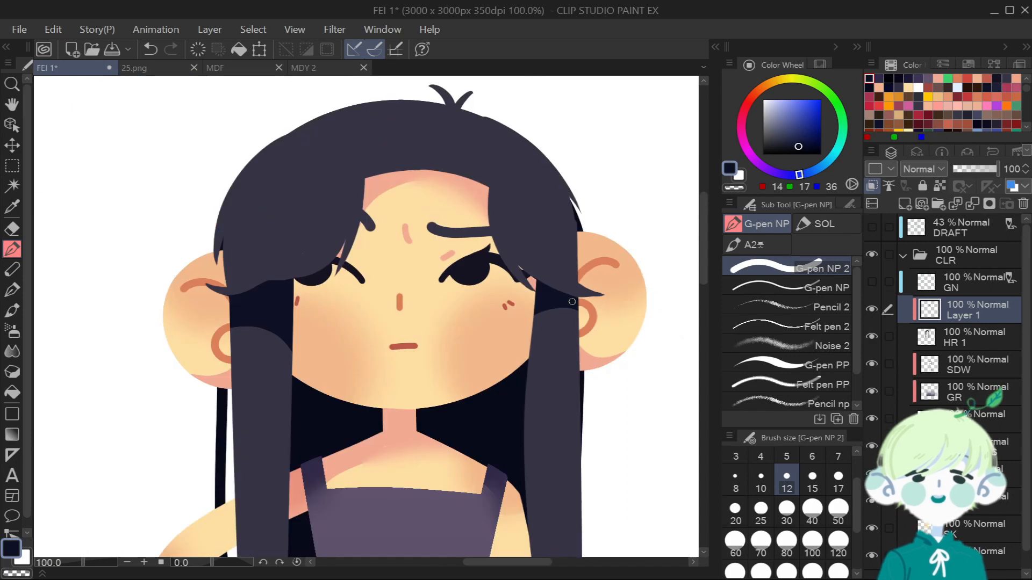
# Paint tapered shadow strokes near the outer tip of the right bangs with G-pen PP at size 15.
pyautogui.click(827, 364)
pyautogui.moveTo(578, 282); pyautogui.dragTo(581, 284)
pyautogui.moveTo(539, 250); pyautogui.dragTo(591, 260)
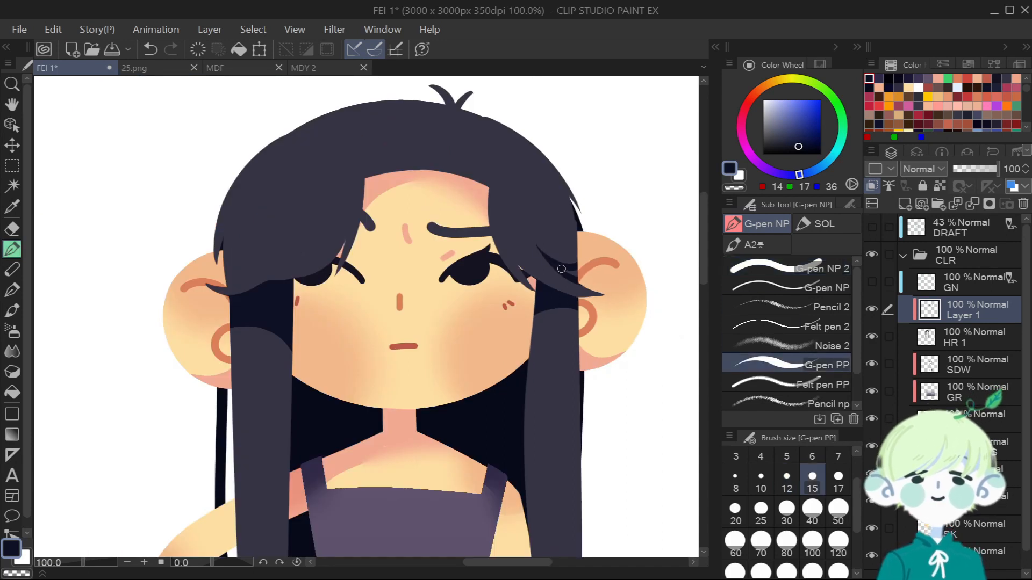
# Darken the colour to RGB 3, 5, 19, fill the inner hair above the forehead following the DRAFT sketch, and trim its edge.
pyautogui.moveTo(804, 136); pyautogui.dragTo(812, 150)
pyautogui.click(784, 267)
pyautogui.click(871, 228)
pyautogui.scroll(1, 376, 170)
pyautogui.moveTo(360, 178)
pyautogui.mouseDown()
pyautogui.moveTo(361, 151)
pyautogui.moveTo(398, 124)
pyautogui.moveTo(459, 172)
pyautogui.mouseUp()
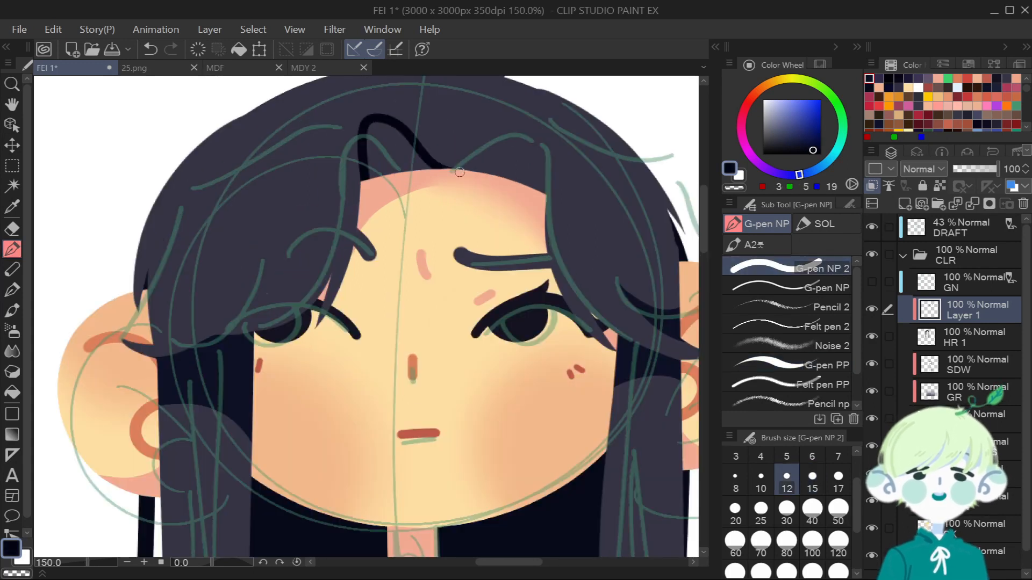
pyautogui.moveTo(543, 204)
pyautogui.mouseDown()
pyautogui.moveTo(553, 152)
pyautogui.moveTo(501, 143)
pyautogui.moveTo(424, 158)
pyautogui.mouseUp()
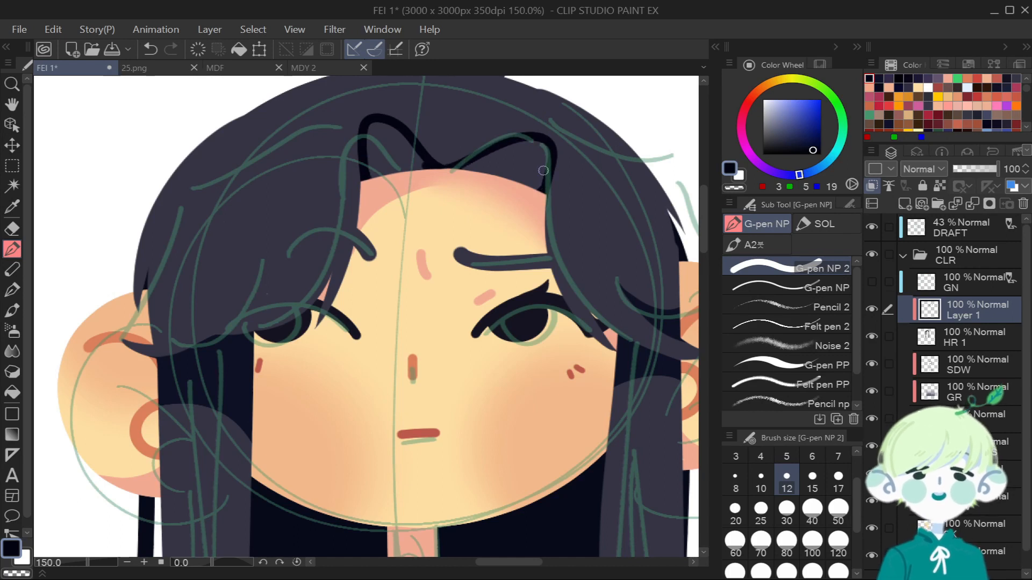
pyautogui.click(12, 392)
pyautogui.click(473, 162)
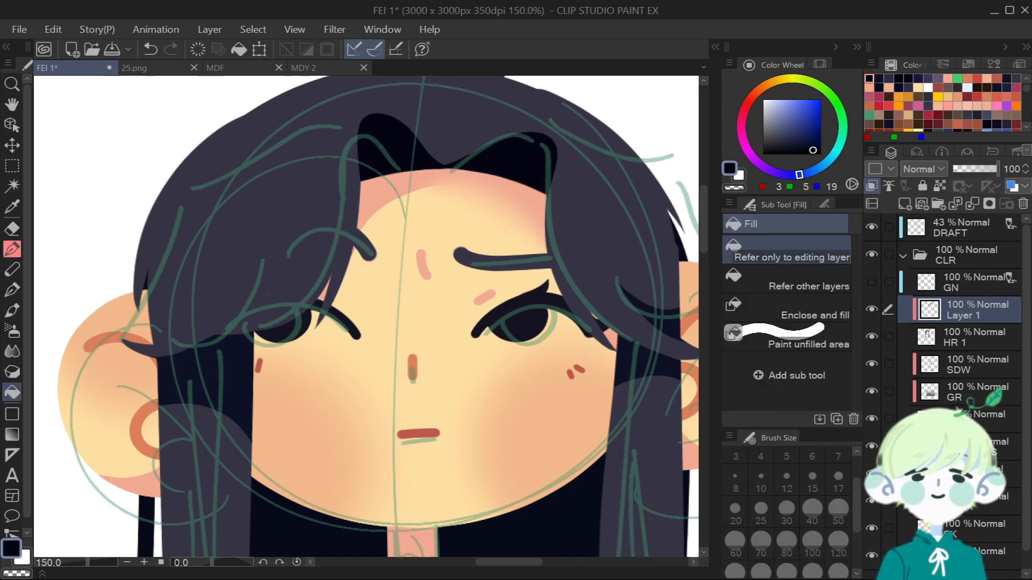
pyautogui.click(872, 226)
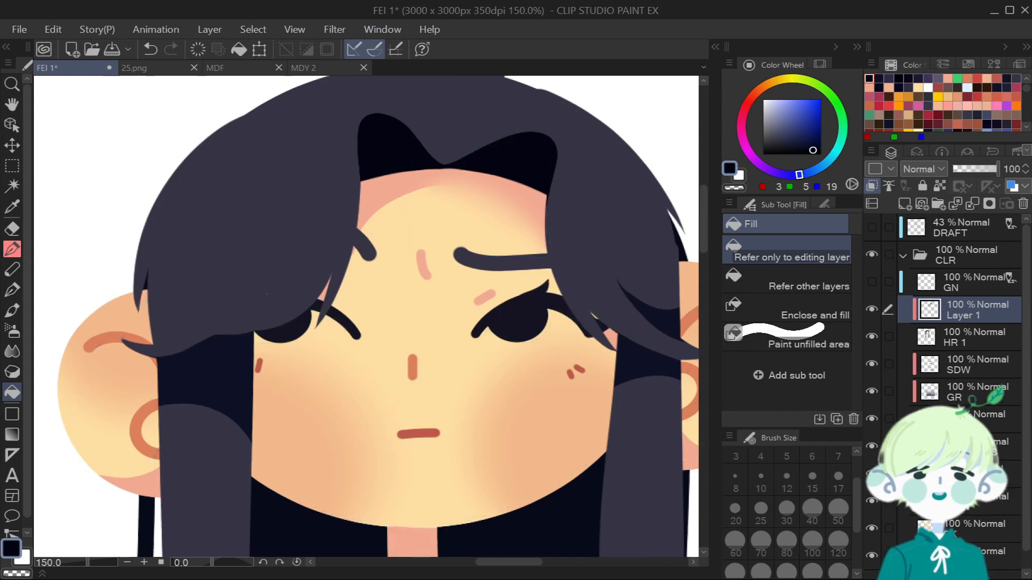
pyautogui.click(879, 78)
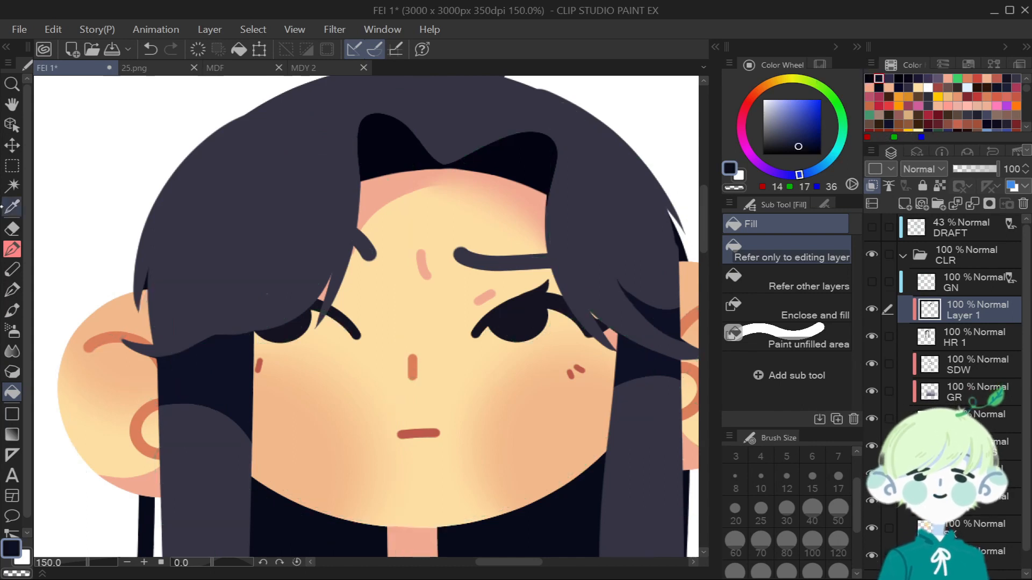
pyautogui.click(11, 229)
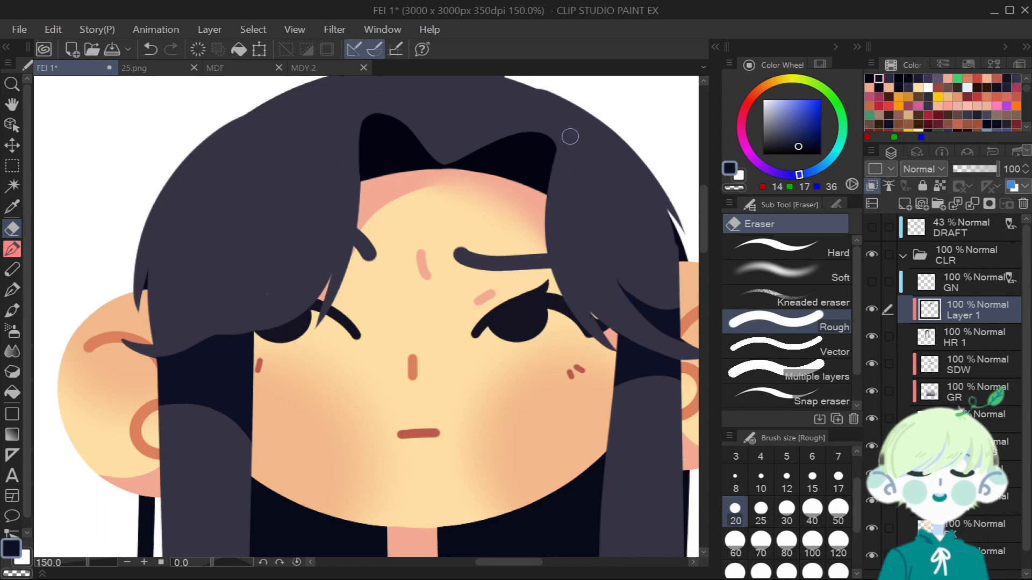
# With G-pen NP 2 at size 8, draw navy strand lines along the hair top, parting and right bangs following the DRAFT sketch.
pyautogui.press('p')
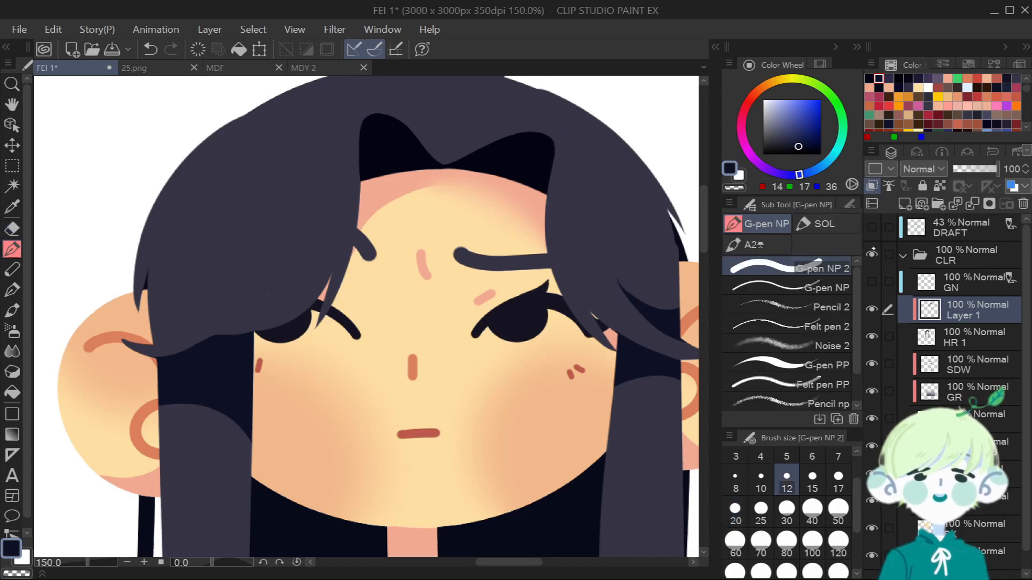
pyautogui.click(872, 227)
pyautogui.click(735, 478)
pyautogui.moveTo(253, 113)
pyautogui.mouseDown()
pyautogui.moveTo(288, 123)
pyautogui.moveTo(376, 105)
pyautogui.mouseUp()
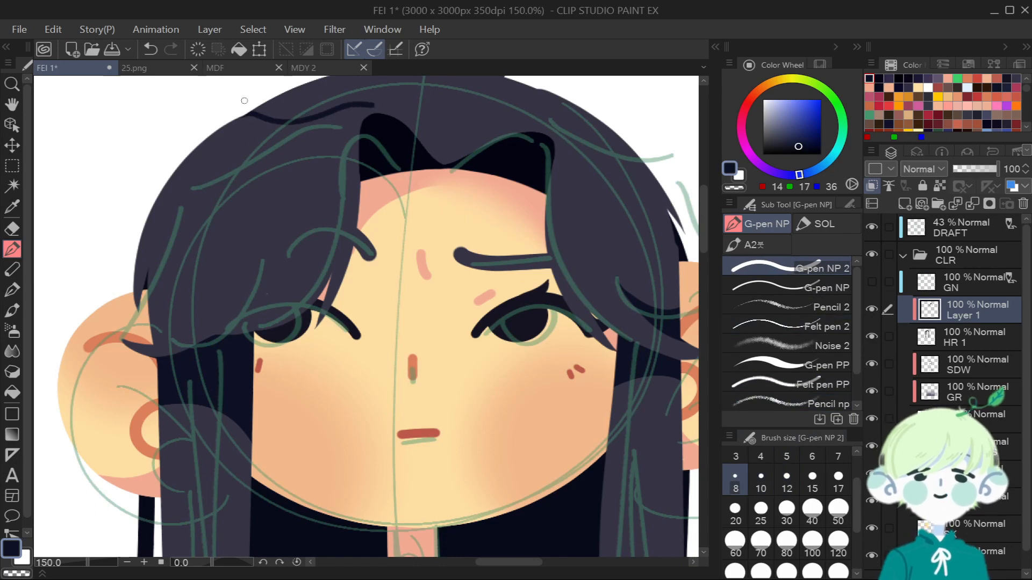
pyautogui.moveTo(407, 114); pyautogui.dragTo(440, 158)
pyautogui.moveTo(436, 122); pyautogui.dragTo(444, 160)
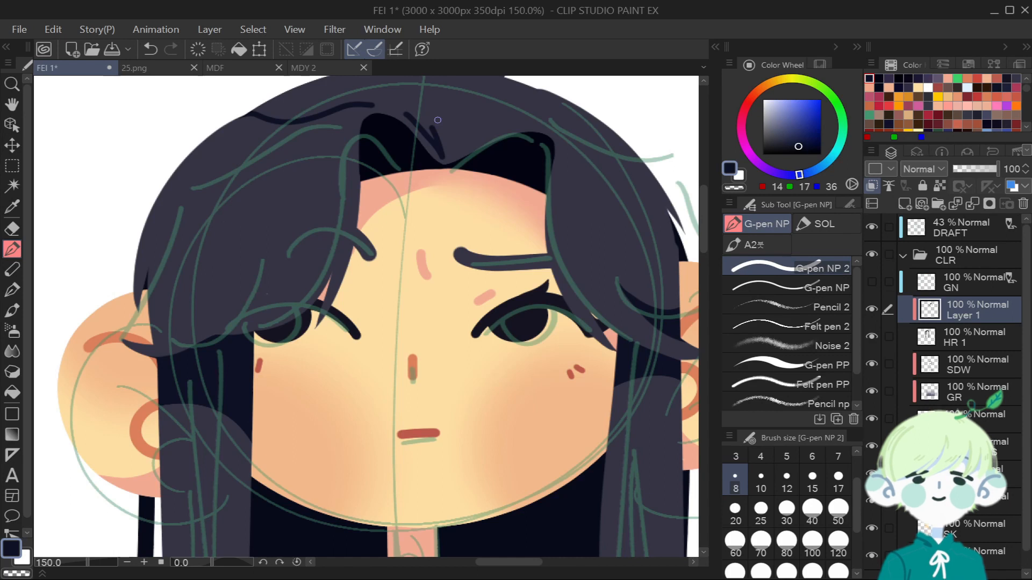
pyautogui.moveTo(520, 126)
pyautogui.mouseDown()
pyautogui.moveTo(632, 165)
pyautogui.moveTo(683, 230)
pyautogui.mouseUp()
pyautogui.moveTo(658, 185); pyautogui.dragTo(682, 230)
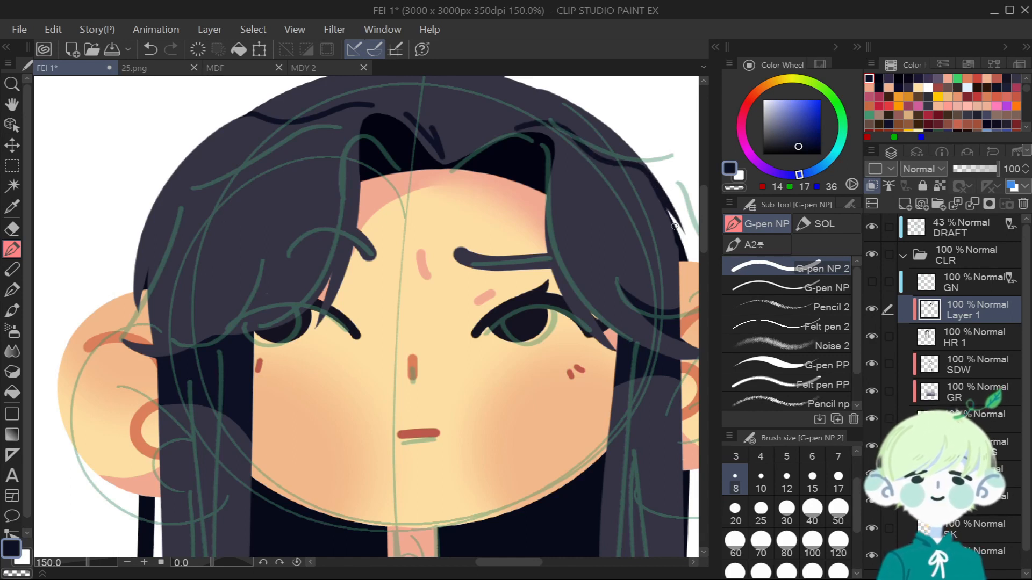
pyautogui.moveTo(590, 171)
pyautogui.mouseDown()
pyautogui.moveTo(633, 299)
pyautogui.moveTo(623, 251)
pyautogui.moveTo(649, 267)
pyautogui.mouseUp()
pyautogui.click(872, 228)
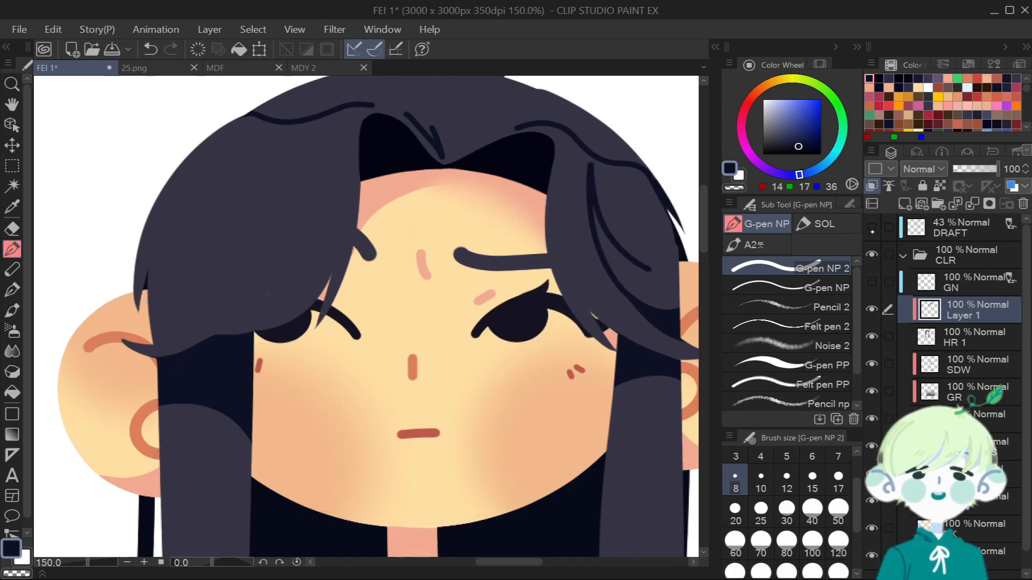
# Draw thin navy strand lines along the left bangs and from the centre parting up to the crown.
pyautogui.moveTo(215, 336)
pyautogui.mouseDown()
pyautogui.moveTo(237, 316)
pyautogui.moveTo(301, 183)
pyautogui.mouseUp()
pyautogui.moveTo(296, 143); pyautogui.dragTo(311, 228)
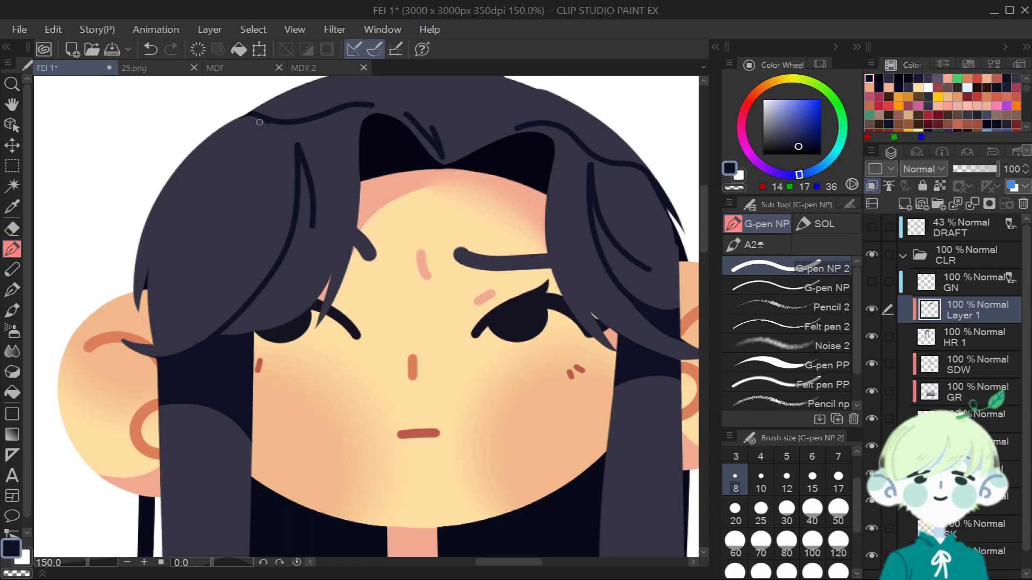
pyautogui.moveTo(259, 123)
pyautogui.mouseDown()
pyautogui.moveTo(150, 287)
pyautogui.moveTo(147, 319)
pyautogui.mouseUp()
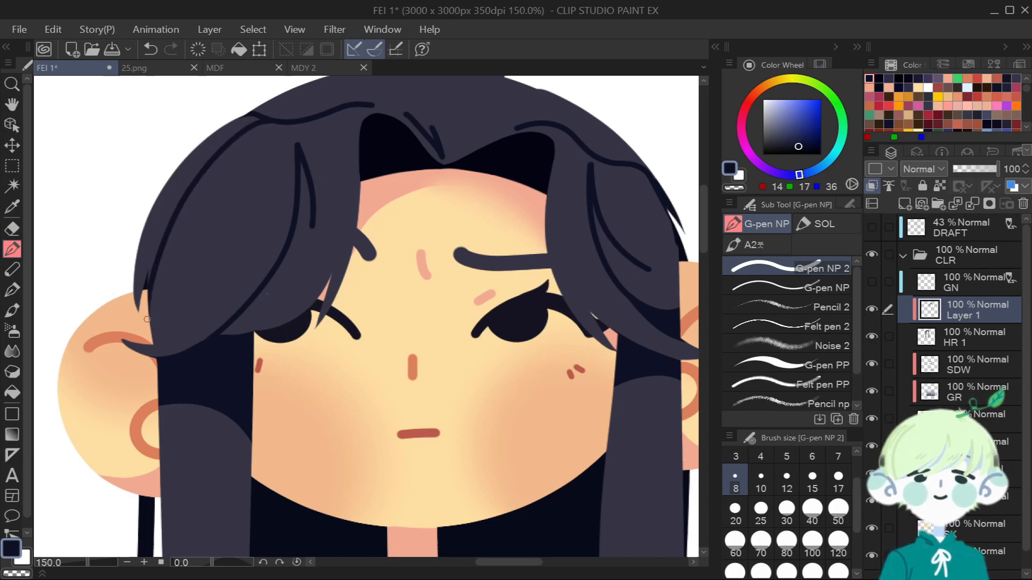
pyautogui.scroll(-2, 147, 320)
pyautogui.moveTo(348, 204)
pyautogui.mouseDown()
pyautogui.moveTo(339, 152)
pyautogui.moveTo(367, 154)
pyautogui.mouseUp()
pyautogui.moveTo(309, 177); pyautogui.dragTo(285, 152)
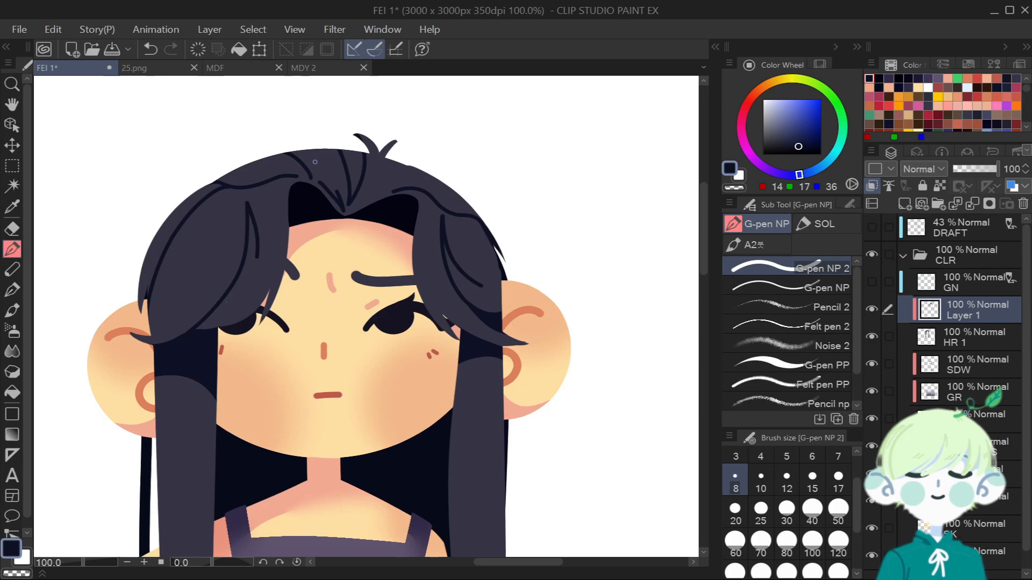
# Paint the small inner curl at the lower end of the right lock navy with G-pen NP 2 at size 20.
pyautogui.scroll(-6, 701, 290)
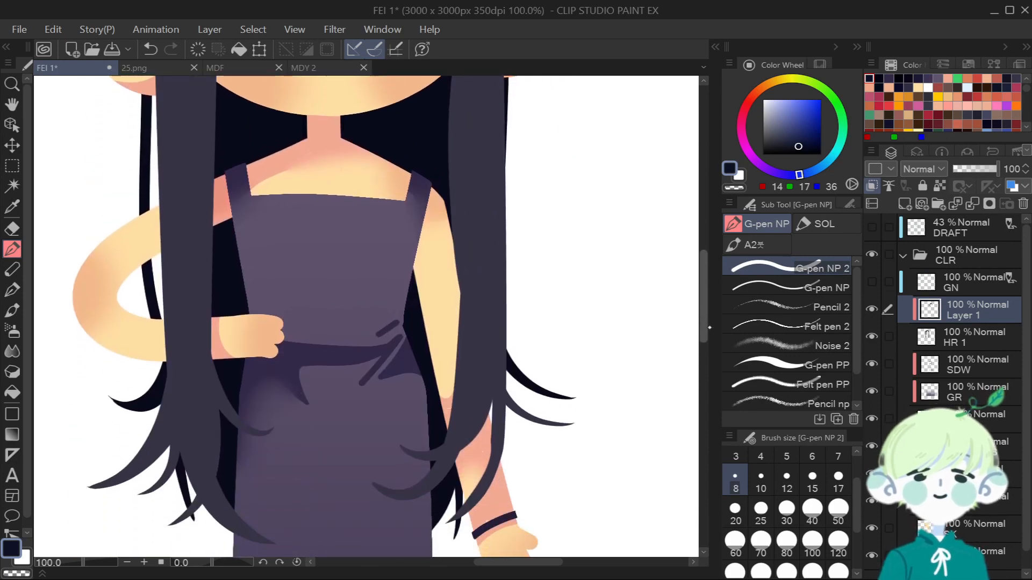
pyautogui.click(786, 511)
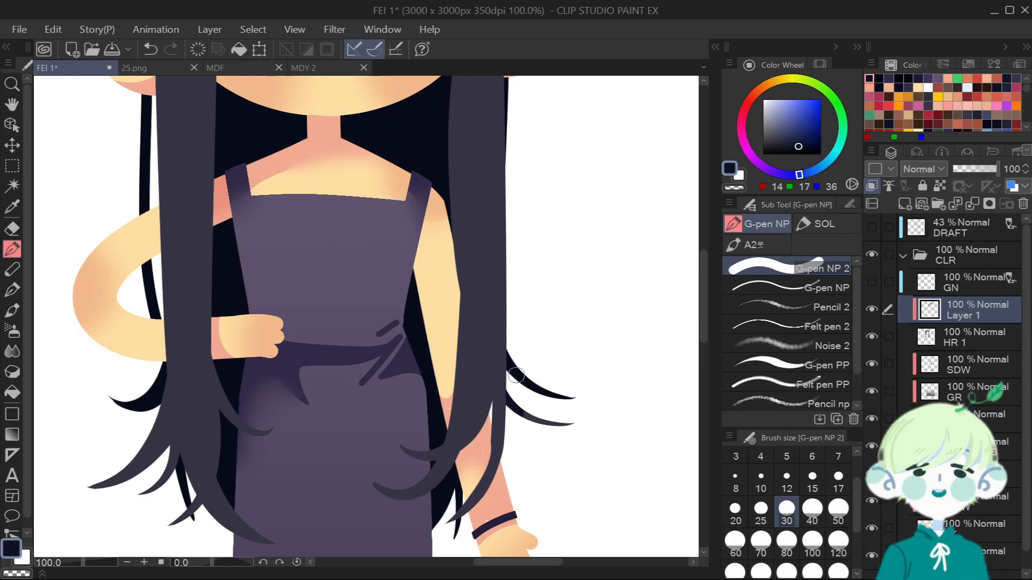
pyautogui.click(735, 509)
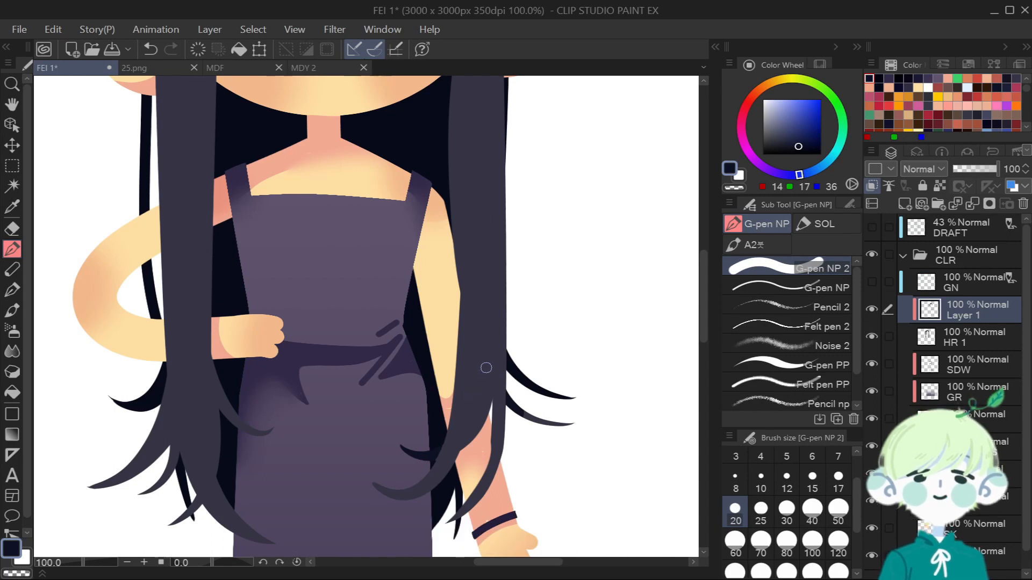
# Paint long tapered navy shadow strokes down the lower part of the right lock with G-pen PP at size 15.
pyautogui.click(826, 365)
pyautogui.hotkey('ctrl', 'z')
pyautogui.moveTo(483, 344); pyautogui.dragTo(456, 483)
pyautogui.moveTo(485, 347); pyautogui.dragTo(460, 466)
pyautogui.moveTo(477, 374); pyautogui.dragTo(463, 453)
pyautogui.moveTo(485, 350); pyautogui.dragTo(478, 433)
pyautogui.moveTo(483, 312)
pyautogui.mouseDown()
pyautogui.moveTo(490, 401)
pyautogui.moveTo(484, 338)
pyautogui.moveTo(478, 407)
pyautogui.mouseUp()
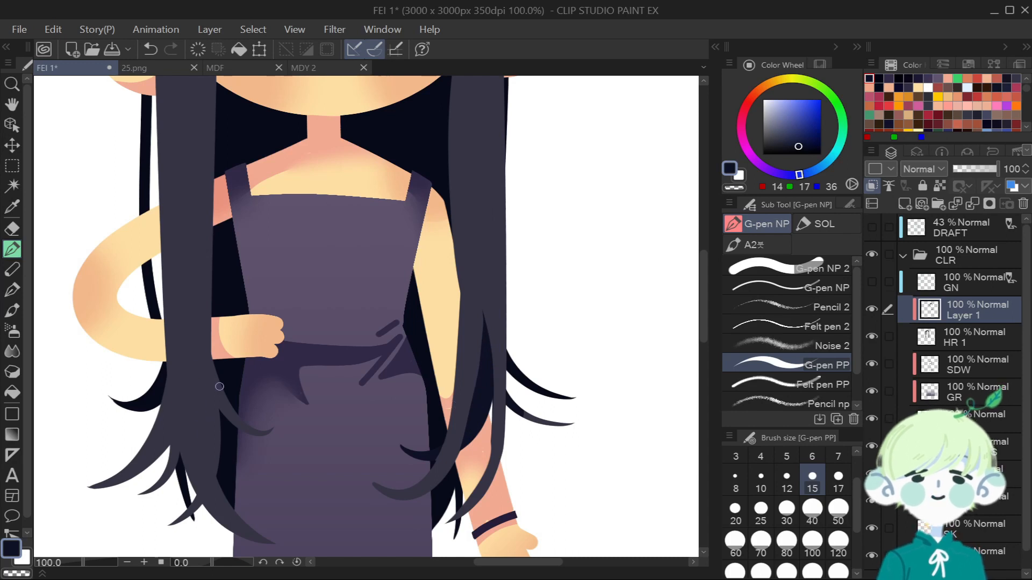
# Paint a tapered navy shadow where the small inner curl branches off the left lock, redoing the stroke until it fits.
pyautogui.moveTo(215, 367)
pyautogui.mouseDown()
pyautogui.moveTo(218, 388)
pyautogui.moveTo(215, 355)
pyautogui.mouseUp()
pyautogui.hotkey('ctrl', 'z')
pyautogui.hotkey('ctrl', 'z')
pyautogui.moveTo(227, 422)
pyautogui.mouseDown()
pyautogui.moveTo(211, 339)
pyautogui.moveTo(231, 446)
pyautogui.mouseUp()
pyautogui.hotkey('ctrl', 'z')
pyautogui.hotkey('ctrl', 'z')
pyautogui.moveTo(215, 360); pyautogui.dragTo(229, 444)
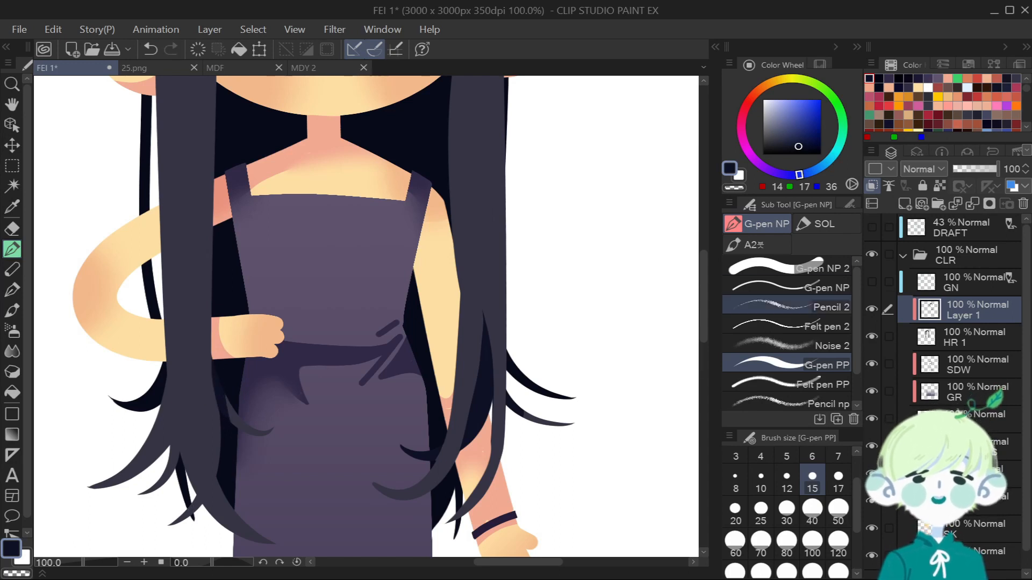
# Touch up the small strands at the lower end of the left lock with G-pen NP 2 at size 15.
pyautogui.click(787, 268)
pyautogui.click(811, 482)
pyautogui.moveTo(193, 499); pyautogui.dragTo(197, 507)
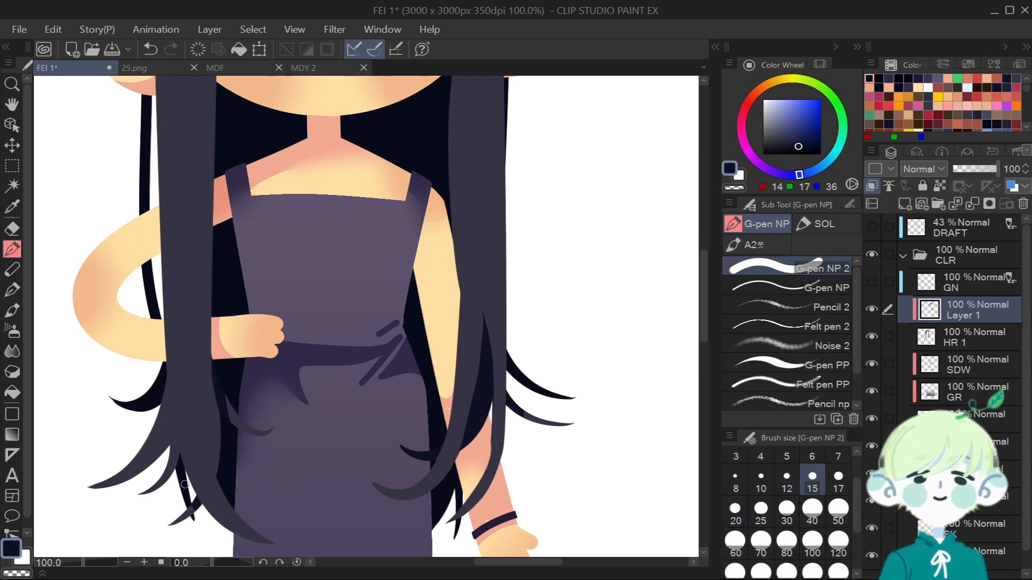
# Try tapered navy shadow strokes down the outer edge of the left lock's lower part with G-pen PP at size 15.
pyautogui.click(822, 365)
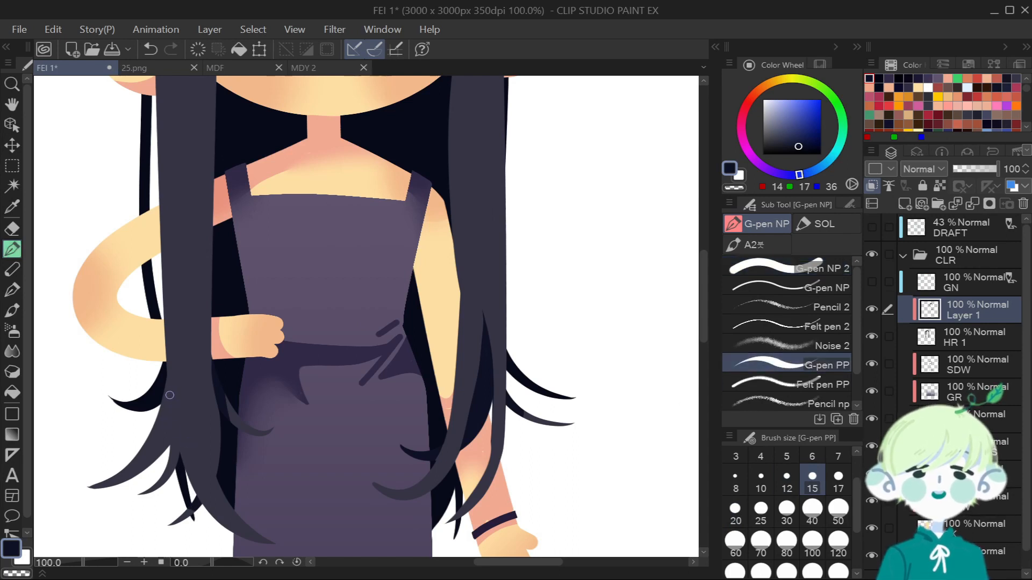
pyautogui.moveTo(169, 395); pyautogui.dragTo(189, 462)
pyautogui.hotkey('ctrl', 'z')
pyautogui.moveTo(167, 390); pyautogui.dragTo(177, 481)
pyautogui.hotkey('ctrl', 'z')
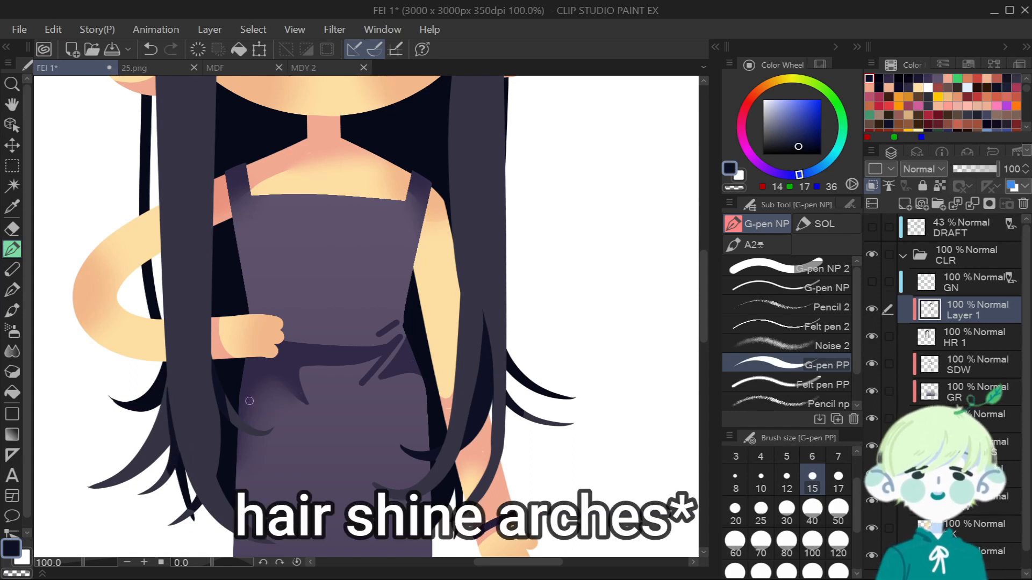
# Paint a long tapered navy shadow down the middle of the left lock's lower half with G-pen PP at size 15, retrying the stroke until it fits.
pyautogui.moveTo(165, 369); pyautogui.dragTo(176, 433)
pyautogui.hotkey('ctrl', 'z')
pyautogui.moveTo(166, 377); pyautogui.dragTo(179, 453)
pyautogui.moveTo(164, 389); pyautogui.dragTo(167, 422)
pyautogui.moveTo(161, 366); pyautogui.dragTo(167, 458)
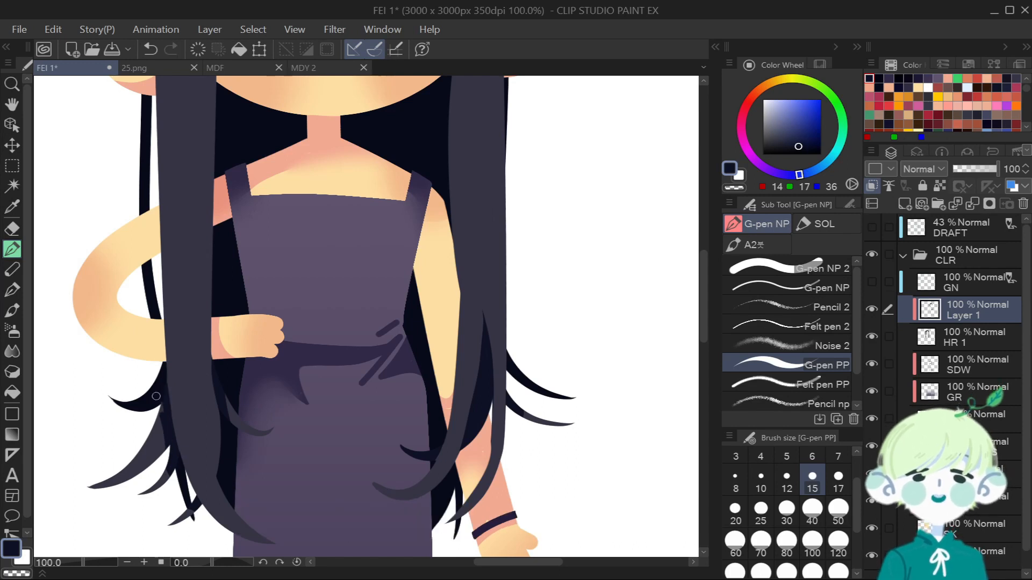
pyautogui.moveTo(183, 286); pyautogui.dragTo(219, 457)
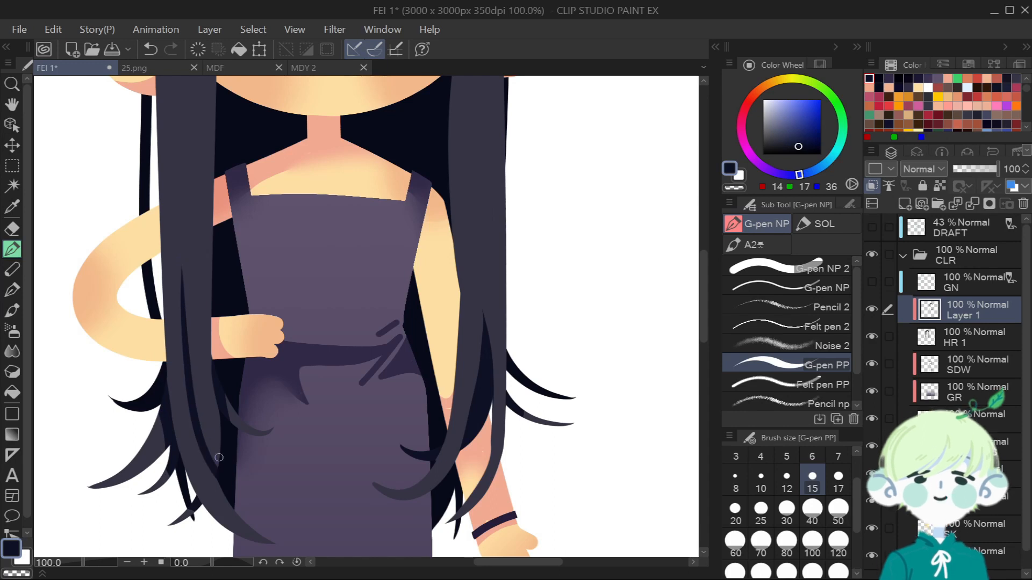
# Draw a long navy strand line along each side lock, up to the shadow under the bangs, with G-pen NP 2 at size 12.
pyautogui.scroll(-2, 196, 413)
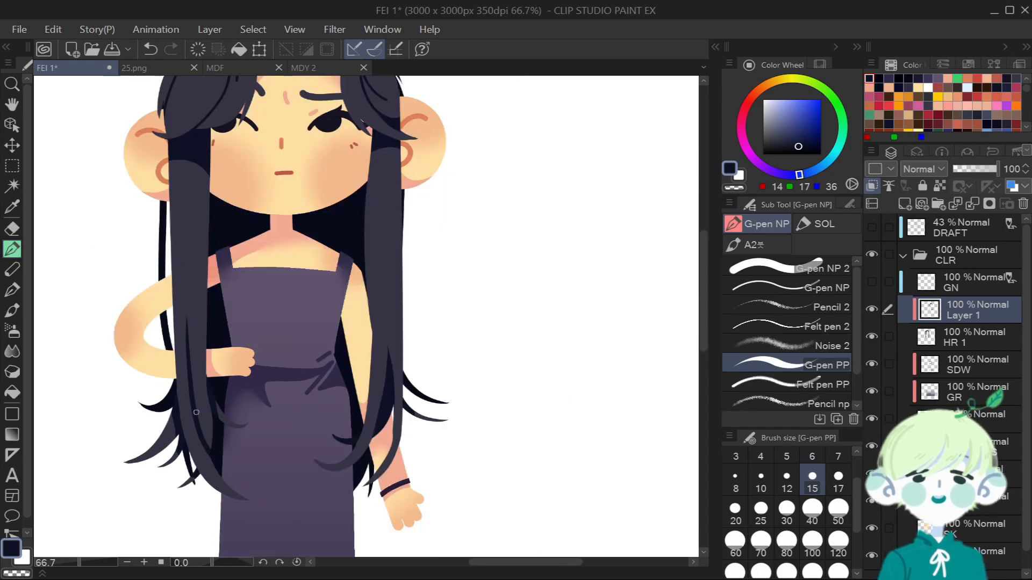
pyautogui.click(786, 476)
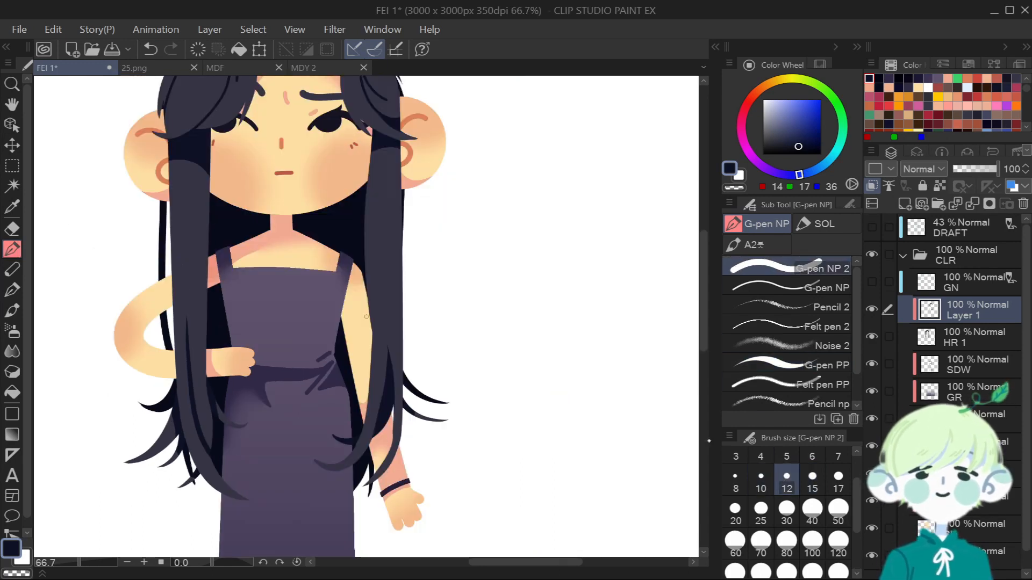
pyautogui.moveTo(190, 367); pyautogui.dragTo(191, 170)
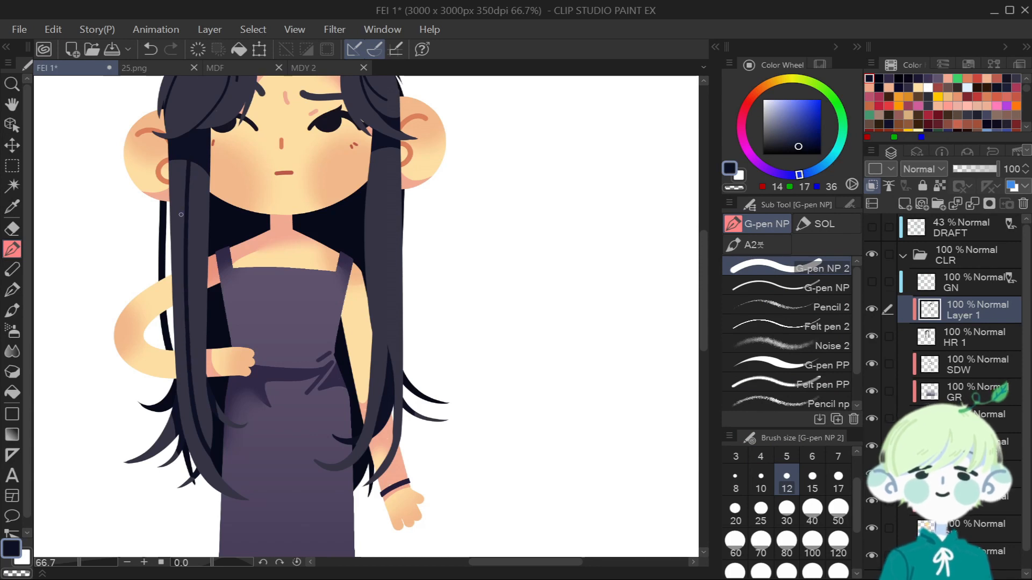
pyautogui.moveTo(376, 430); pyautogui.dragTo(393, 146)
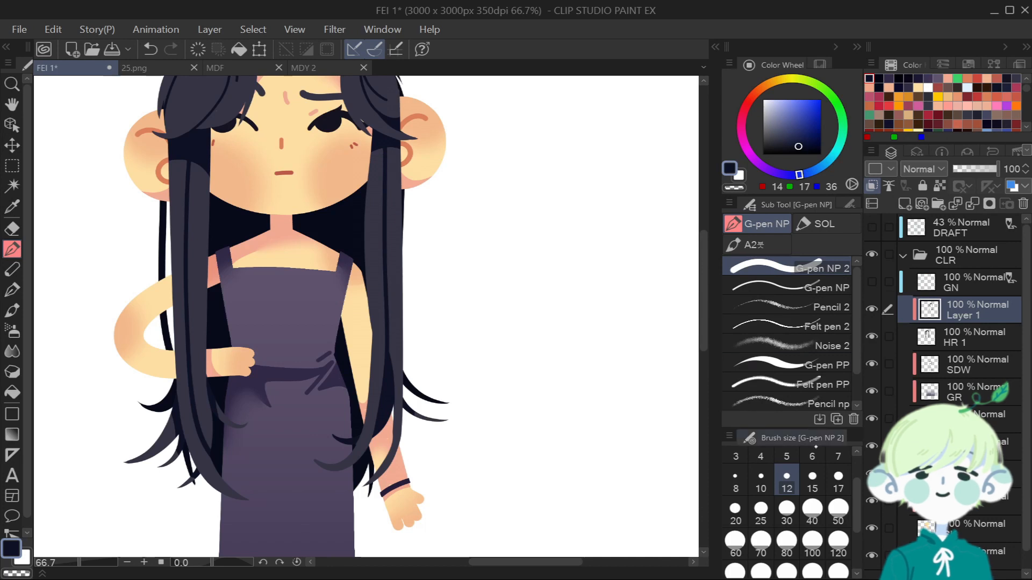
# Add a second, thinner navy strand line to the upper part of each side lock at brush size 8.
pyautogui.click(735, 479)
pyautogui.moveTo(395, 152); pyautogui.dragTo(398, 325)
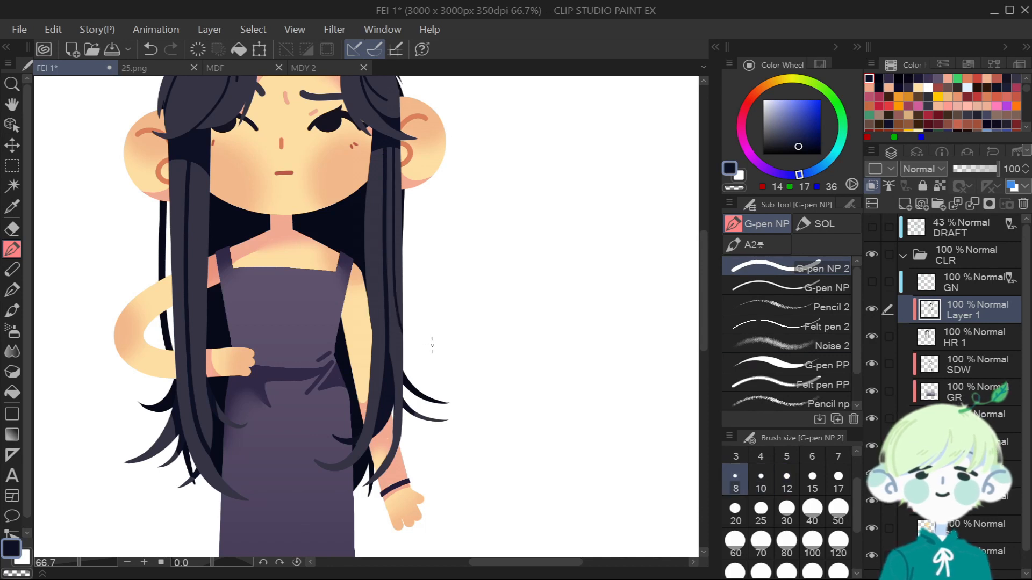
pyautogui.moveTo(203, 170); pyautogui.dragTo(199, 370)
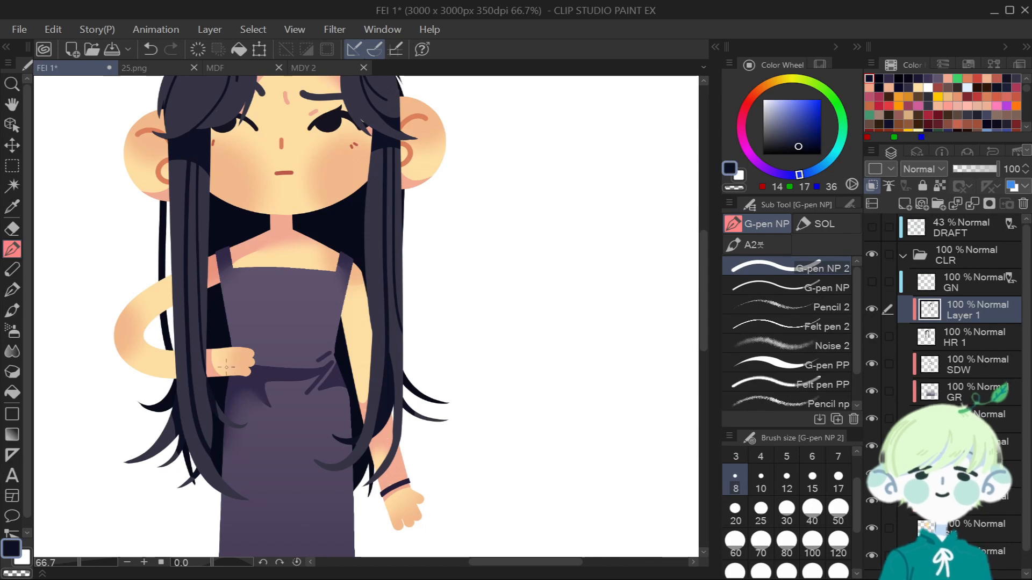
pyautogui.scroll(1, 210, 437)
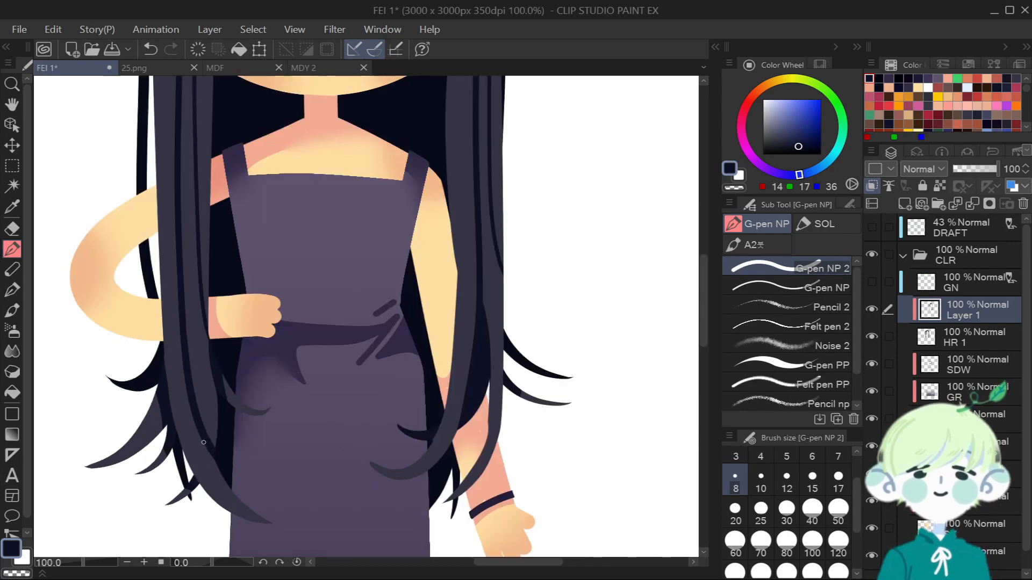
pyautogui.scroll(-1, 238, 488)
pyautogui.scroll(1, 237, 486)
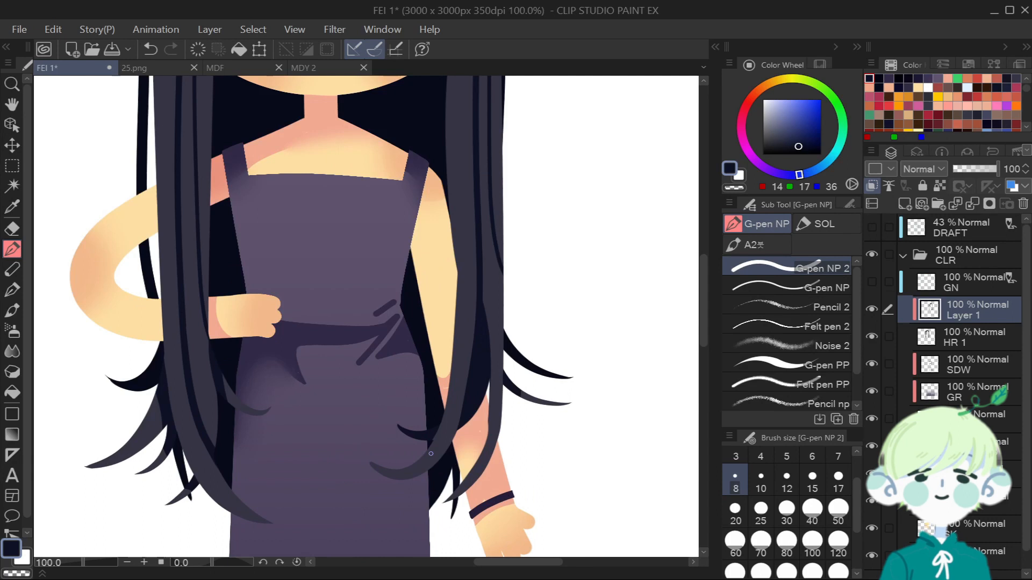
# On layer HR 1, sample the base hair colour and thicken the outer edge of the right lock's lower end with G-pen NP 2.
pyautogui.click(960, 337)
pyautogui.click(12, 207)
pyautogui.click(481, 462)
pyautogui.press('p')
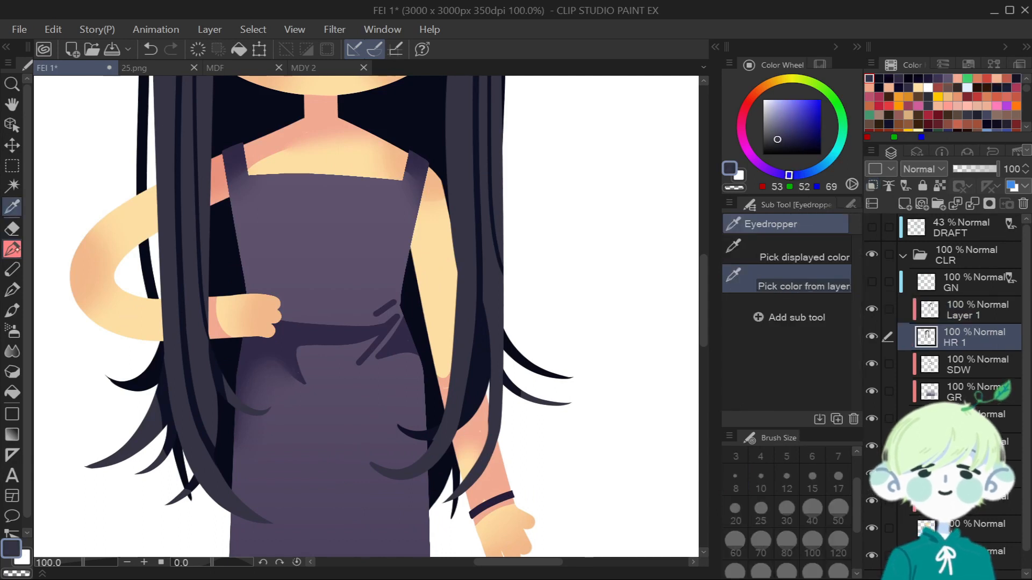
pyautogui.scroll(1, 478, 467)
pyautogui.moveTo(468, 484); pyautogui.dragTo(505, 370)
pyautogui.moveTo(466, 486); pyautogui.dragTo(501, 344)
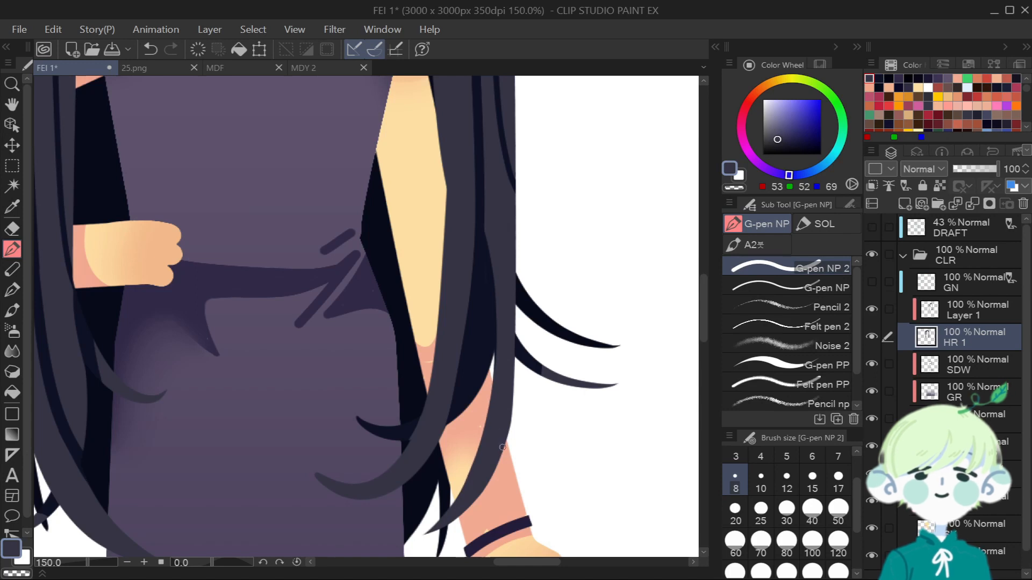
pyautogui.scroll(-2, 499, 455)
pyautogui.scroll(-1, 498, 456)
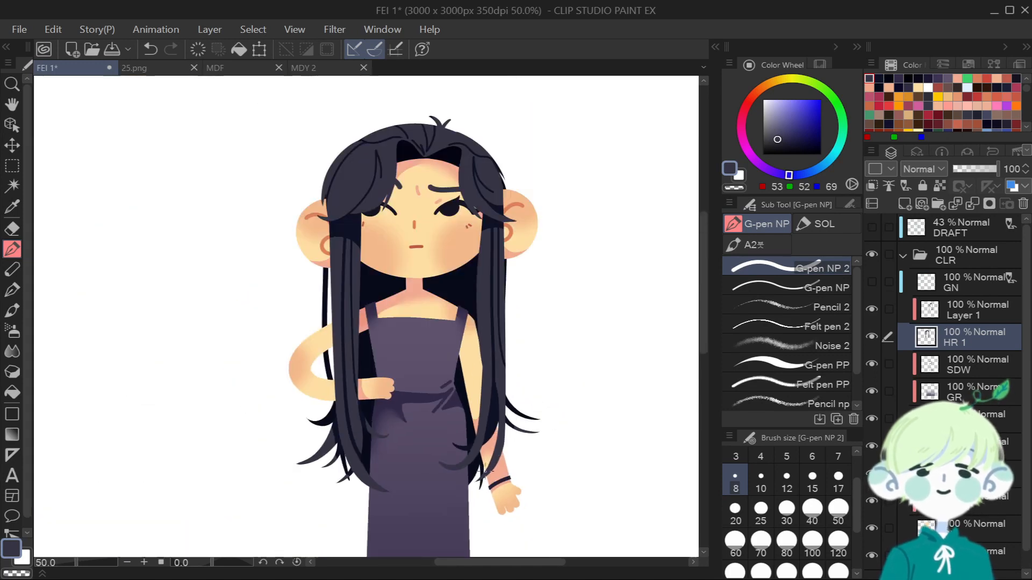
# Return to navy on Layer 1 and soften the shadow edge at the top of the left lock with Blur at size 70.
pyautogui.click(880, 78)
pyautogui.hotkey('alt', ']')
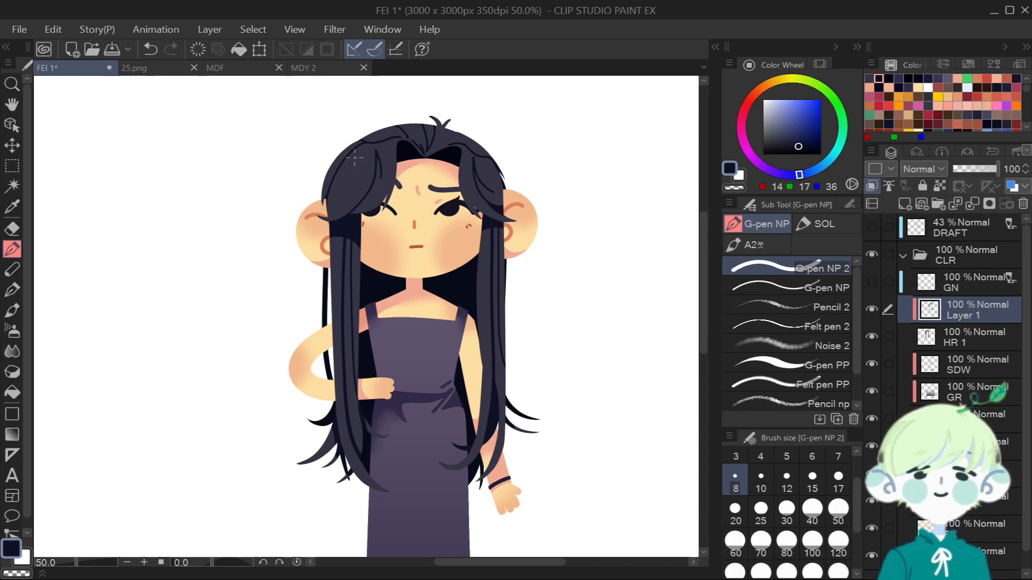
pyautogui.press('j')
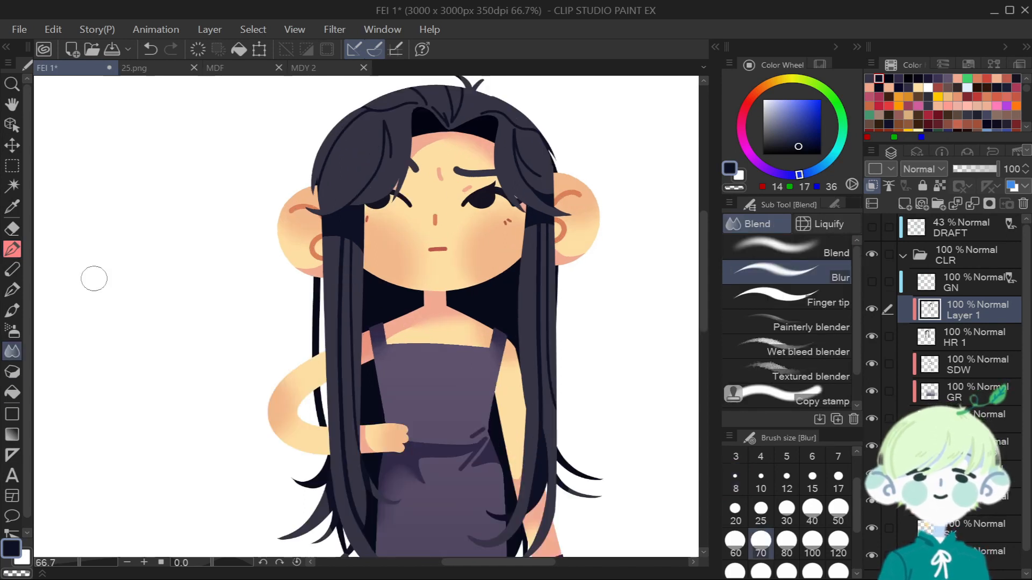
pyautogui.scroll(3, 222, 259)
pyautogui.moveTo(501, 232); pyautogui.dragTo(498, 223)
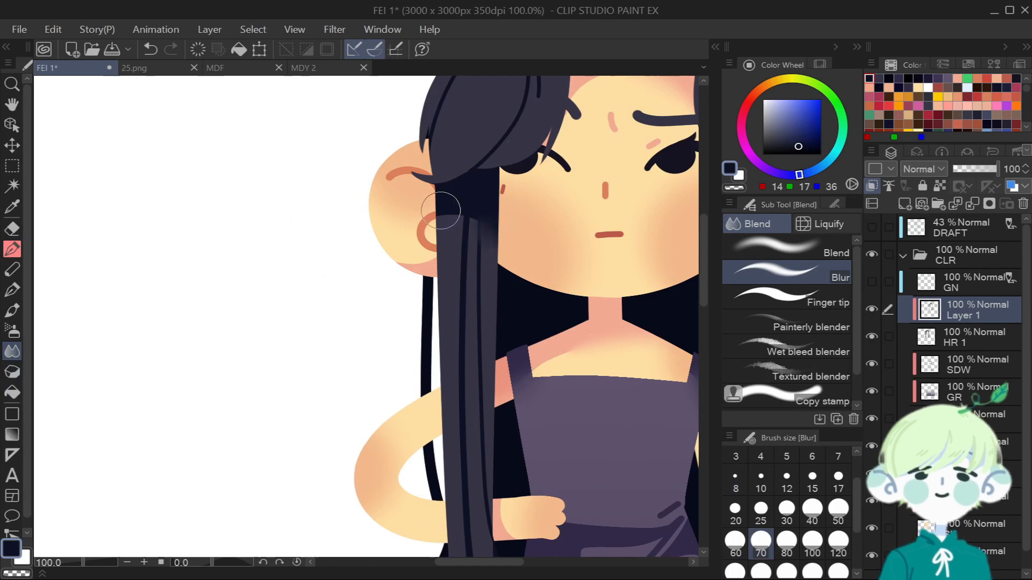
pyautogui.scroll(-1, 457, 205)
# Outline rounded shadow shapes between the left lock's strand lines with G-pen NP 2 at size 8 and fill the enclosed area with navy.
pyautogui.press('p')
pyautogui.scroll(1, 460, 288)
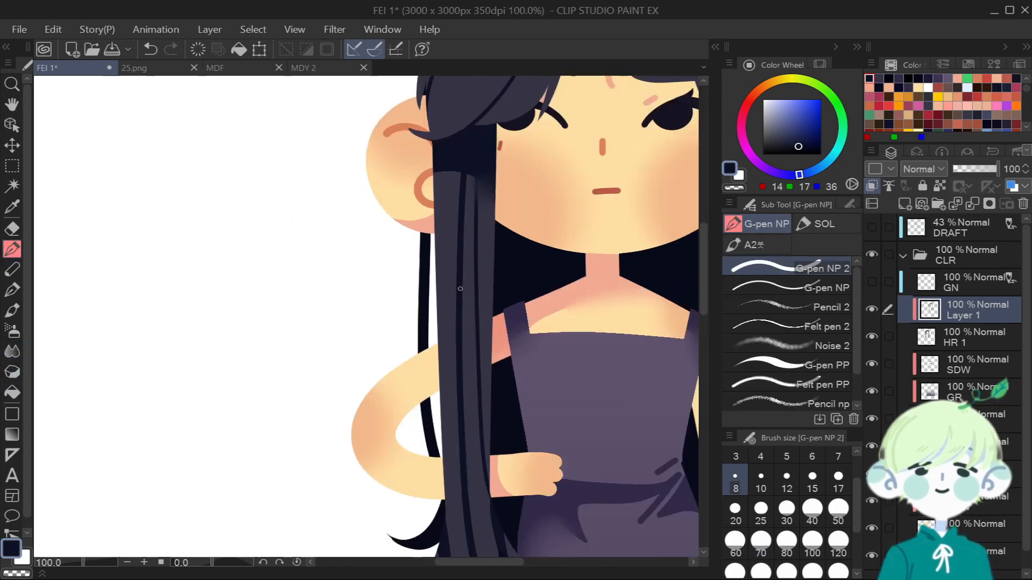
pyautogui.moveTo(462, 416); pyautogui.dragTo(478, 373)
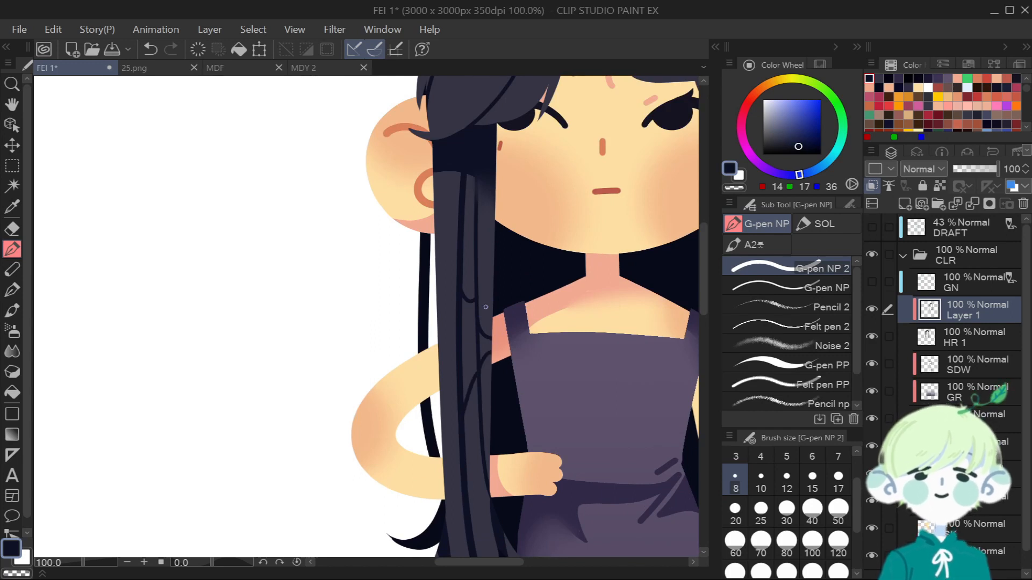
pyautogui.press('g')
pyautogui.click(475, 337)
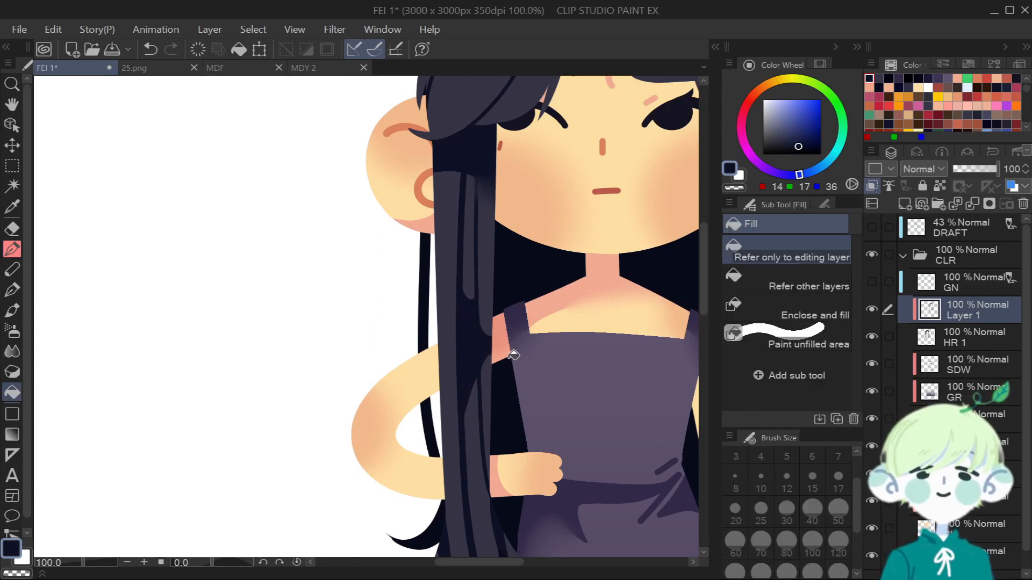
# Refine the left lock's upper highlights with the Rough eraser at size 12 and round off their top ends with navy pen strokes.
pyautogui.press('e')
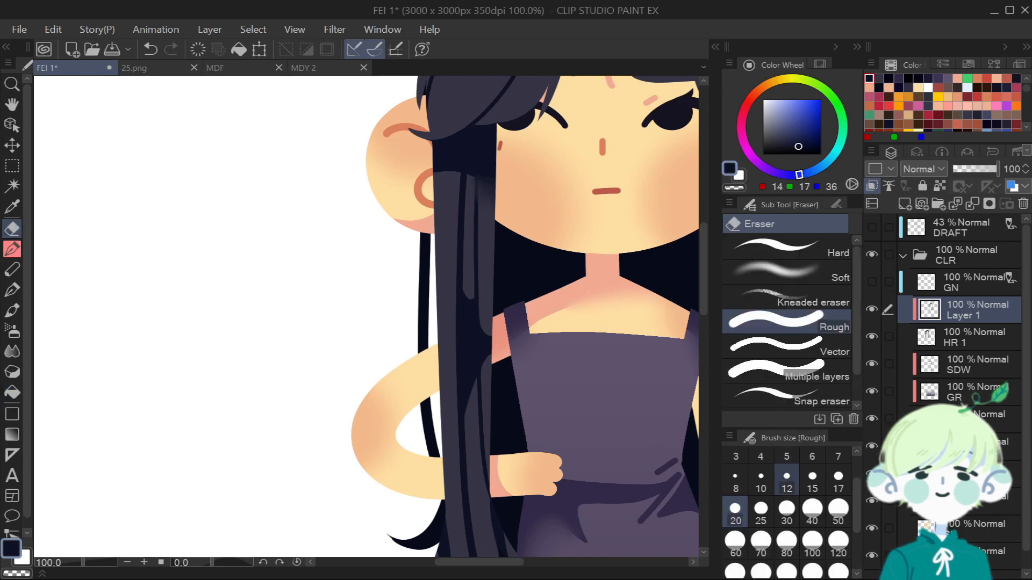
pyautogui.click(786, 480)
pyautogui.moveTo(465, 287); pyautogui.dragTo(470, 274)
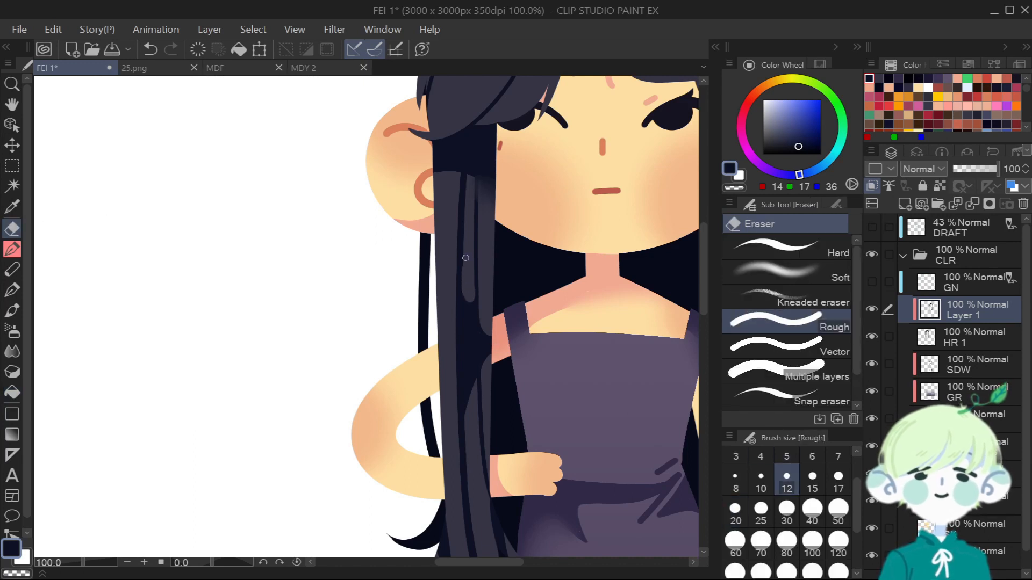
pyautogui.moveTo(470, 178); pyautogui.dragTo(465, 285)
pyautogui.press('p')
pyautogui.moveTo(433, 199); pyautogui.dragTo(462, 172)
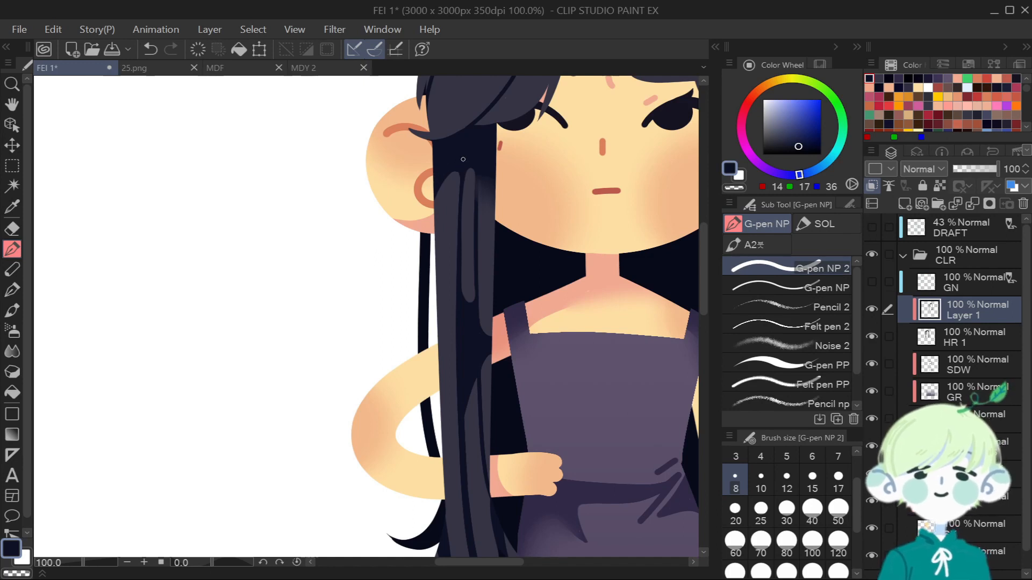
# Try a navy strand line down the lower part of the left lock with G-pen NP 2 at size 8.
pyautogui.scroll(-1, 463, 159)
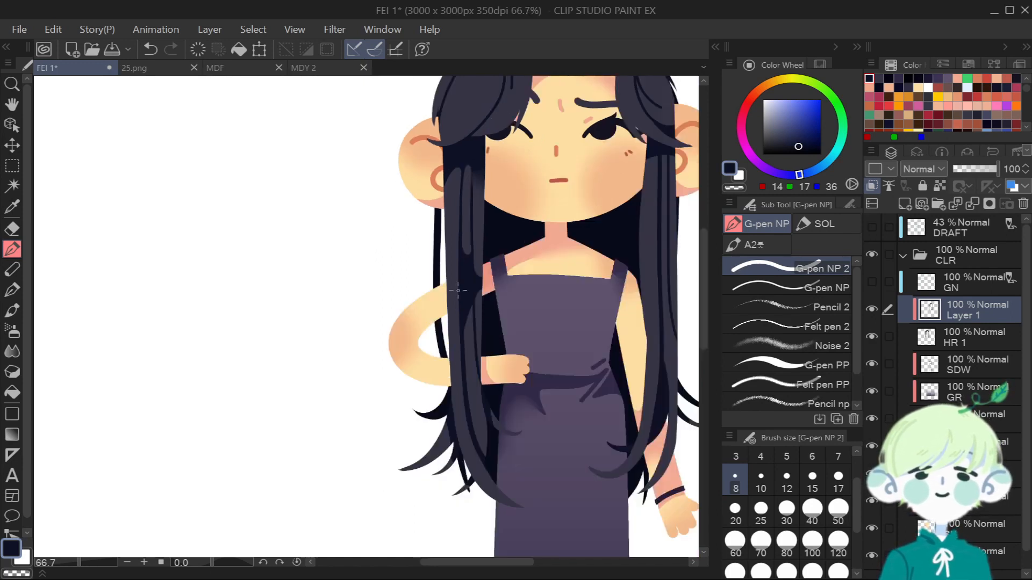
pyautogui.moveTo(458, 291); pyautogui.dragTo(464, 424)
pyautogui.hotkey('ctrl', 'z')
pyautogui.moveTo(458, 301)
pyautogui.mouseDown()
pyautogui.moveTo(471, 435)
pyautogui.moveTo(586, 442)
pyautogui.mouseUp()
pyautogui.hotkey('ctrl', 'z')
# Paint a navy shadow near the left lock's curled tip with G-pen NP 2 at size 12 and soften it with Blur at size 70.
pyautogui.click(786, 480)
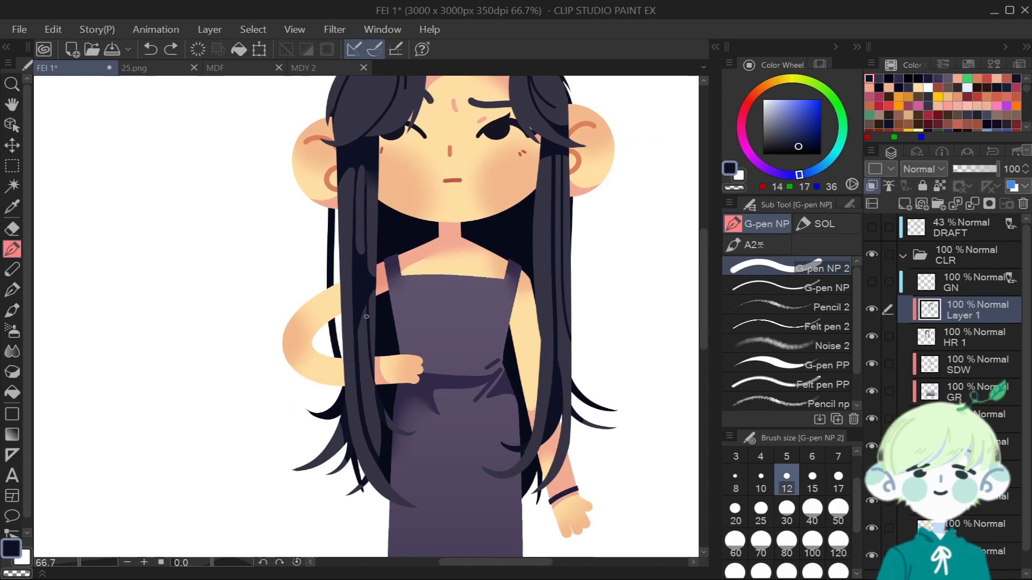
pyautogui.scroll(1, 379, 466)
pyautogui.moveTo(384, 487); pyautogui.dragTo(396, 505)
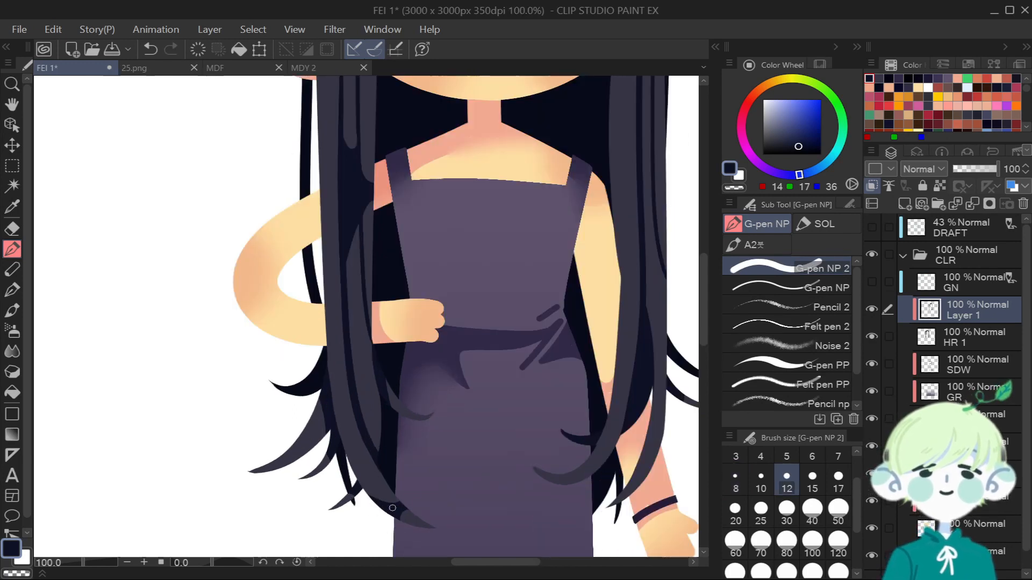
pyautogui.press('j')
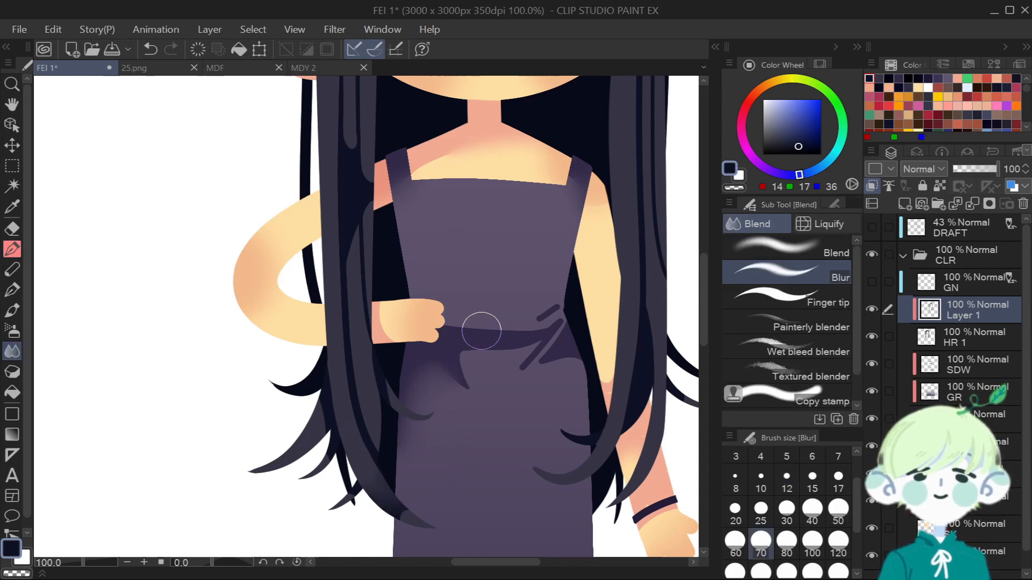
# Reshape the shadow on the outer strand of the right lock beside the forearm with the Rough eraser at size 12.
pyautogui.hscroll(5, 366, 316)
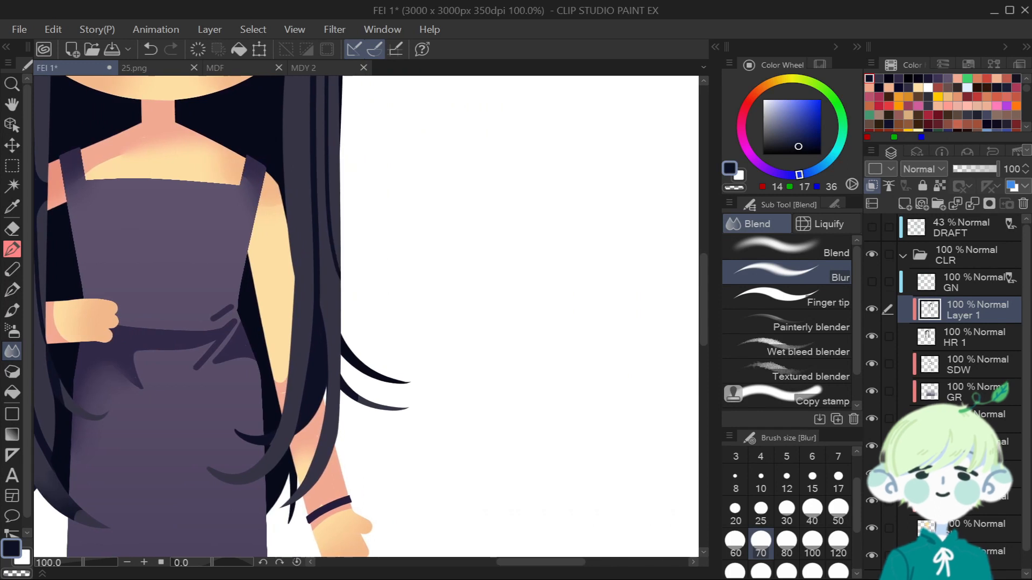
pyautogui.press('e')
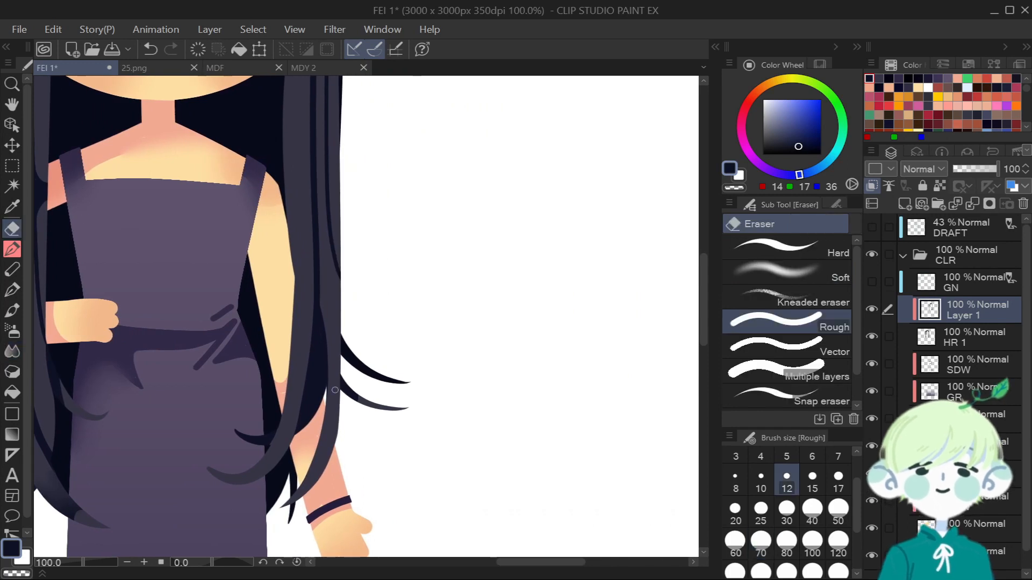
pyautogui.moveTo(330, 396)
pyautogui.mouseDown()
pyautogui.moveTo(328, 321)
pyautogui.moveTo(342, 386)
pyautogui.mouseUp()
# Paint a navy shadow on the right lock's inward-curling tip with G-pen NP 2 at size 12 and soften it with Blur at size 70.
pyautogui.press('p')
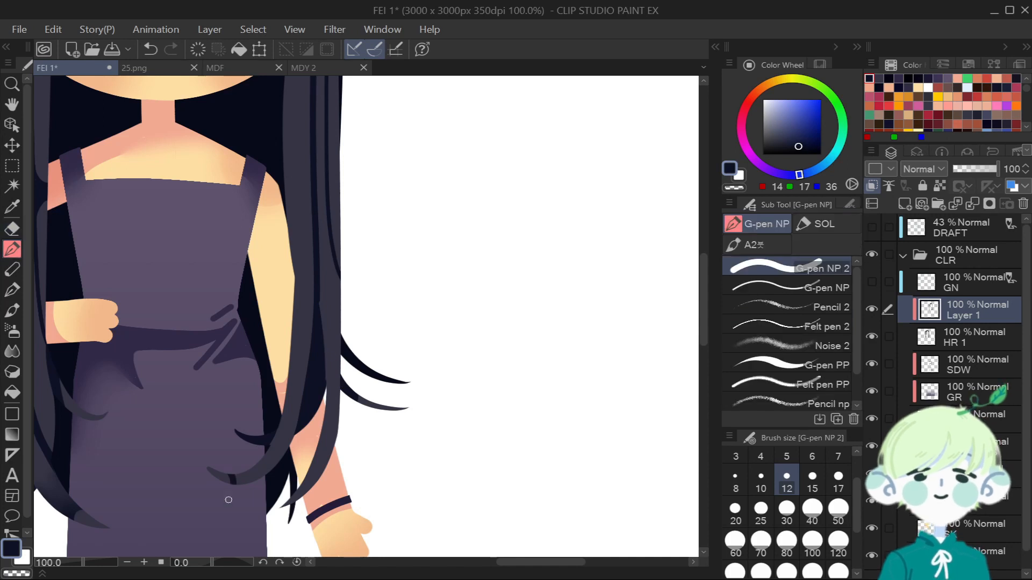
pyautogui.moveTo(239, 471); pyautogui.dragTo(246, 472)
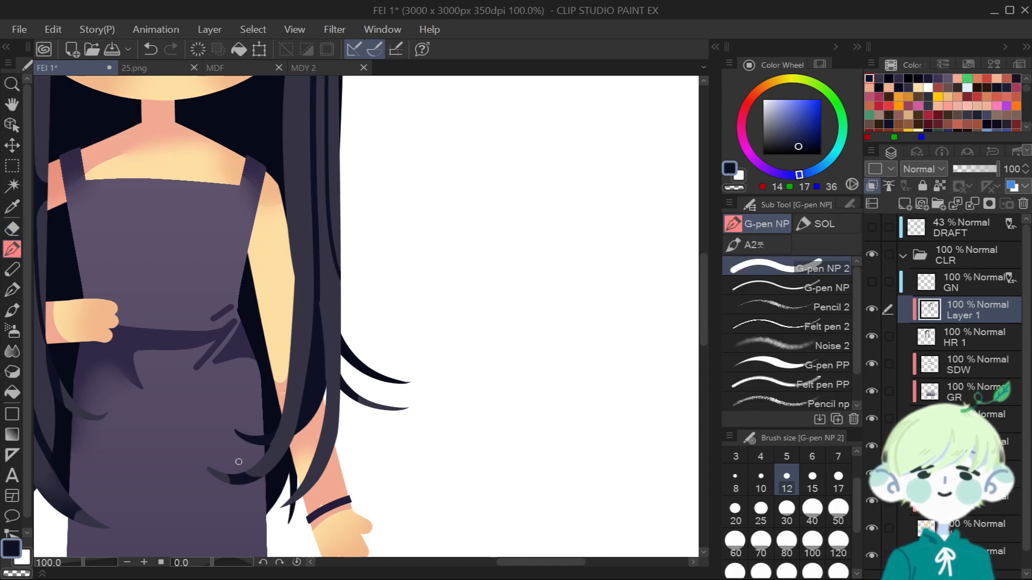
pyautogui.press('j')
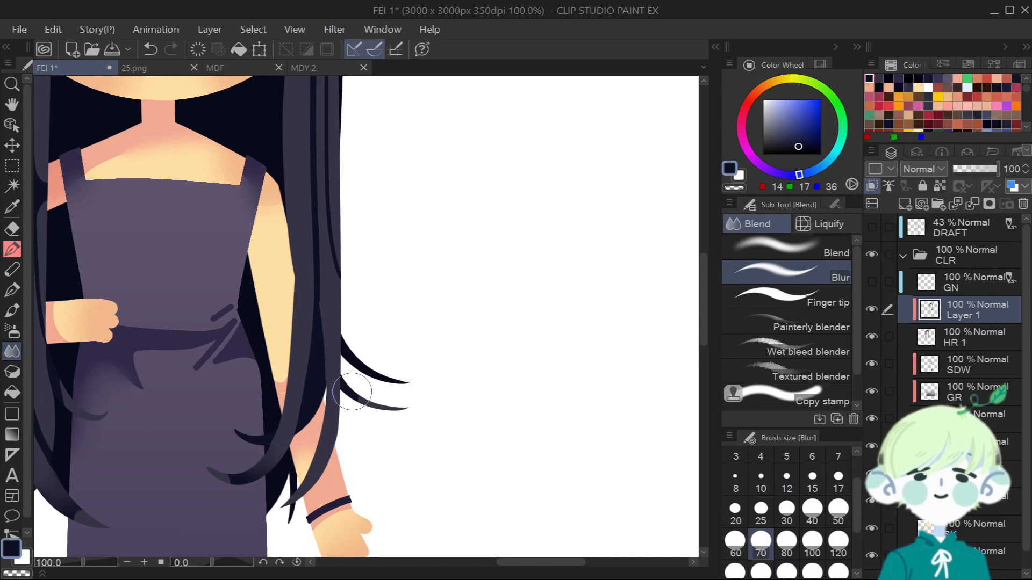
# Extend the navy shadow at the top of the right lock, under the bangs, into rounded strand ends with G-pen NP 2 at size 12.
pyautogui.press('p')
pyautogui.moveTo(703, 308); pyautogui.dragTo(701, 260)
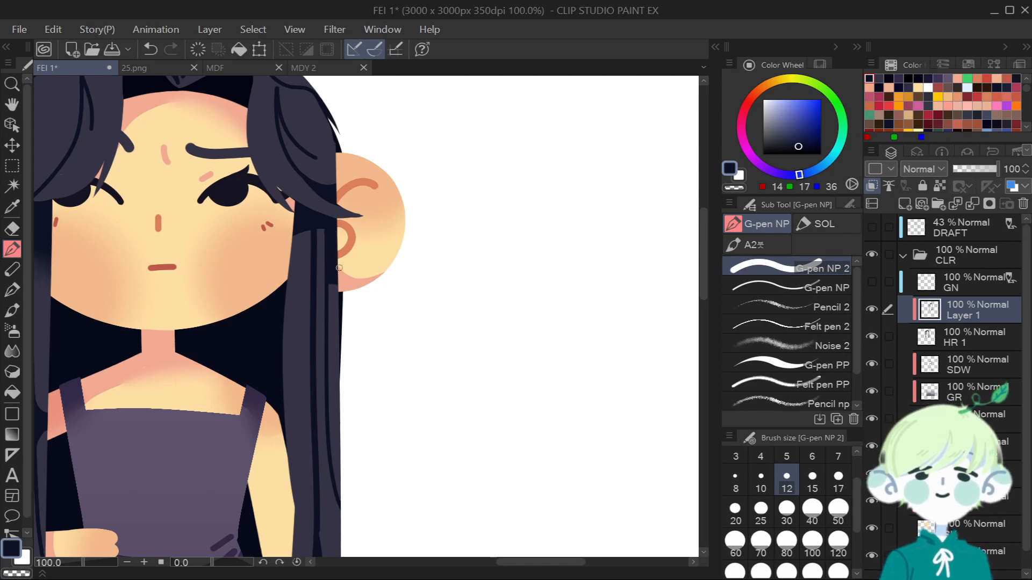
pyautogui.moveTo(318, 237)
pyautogui.mouseDown()
pyautogui.moveTo(323, 221)
pyautogui.moveTo(323, 256)
pyautogui.mouseUp()
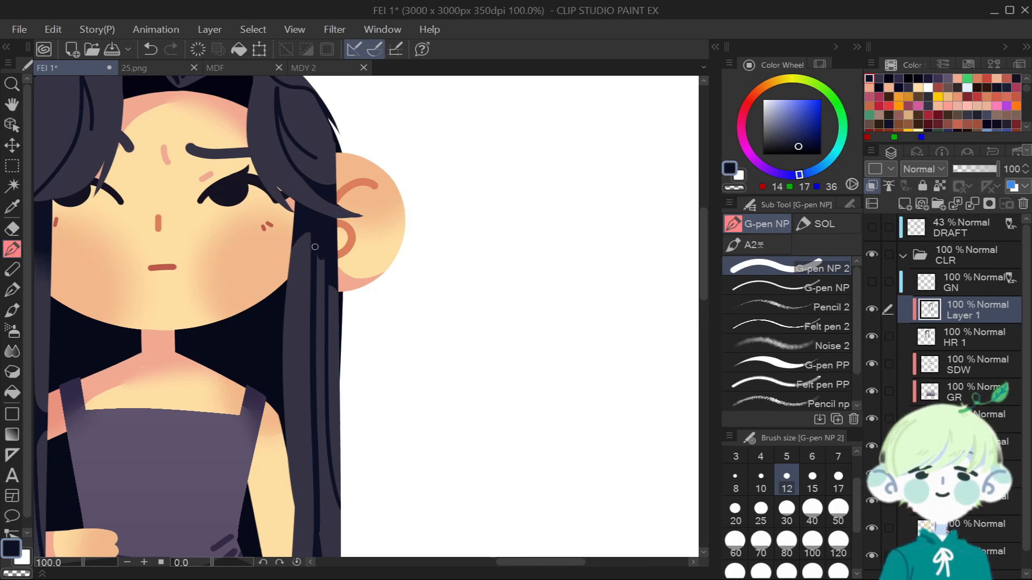
pyautogui.moveTo(300, 248); pyautogui.dragTo(319, 232)
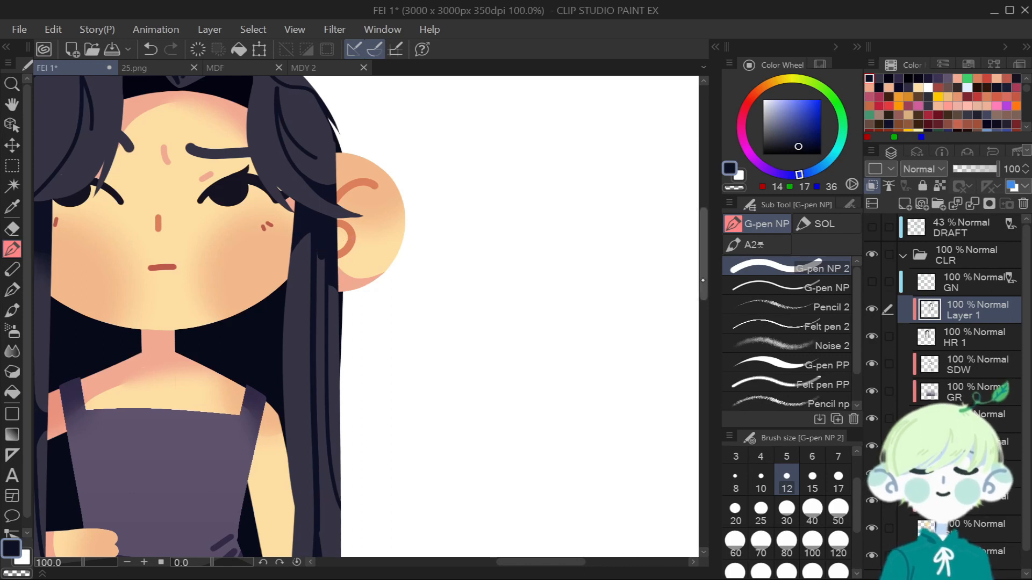
pyautogui.scroll(3, 333, 242)
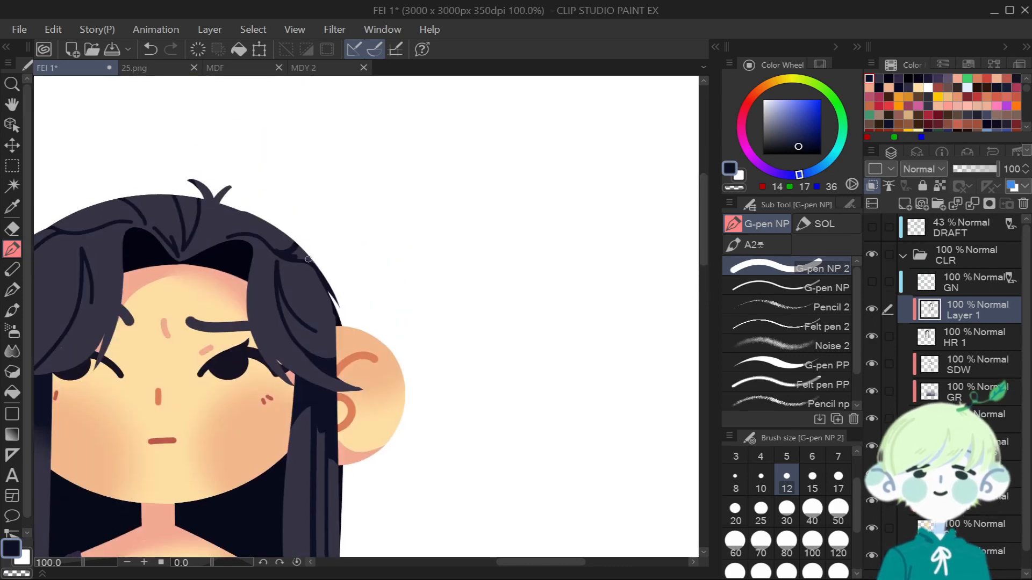
# Paint navy shadows along the outer edges of the hair on both sides of the bangs with G-pen NP 2, using size 30 on the left.
pyautogui.moveTo(288, 250); pyautogui.dragTo(290, 231)
pyautogui.moveTo(515, 563); pyautogui.dragTo(485, 565)
pyautogui.moveTo(189, 355); pyautogui.dragTo(203, 270)
pyautogui.click(786, 513)
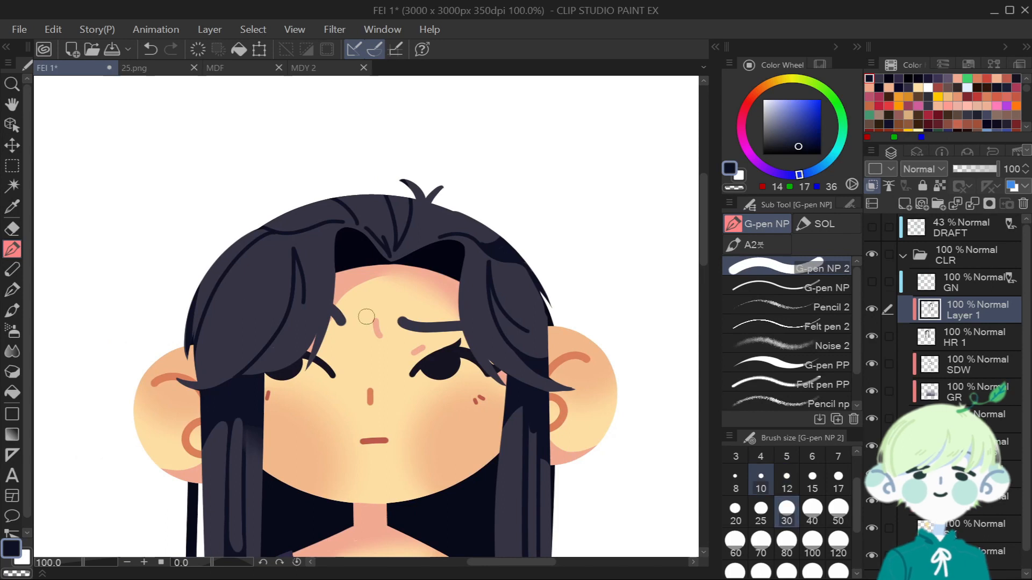
pyautogui.moveTo(191, 323); pyautogui.dragTo(251, 230)
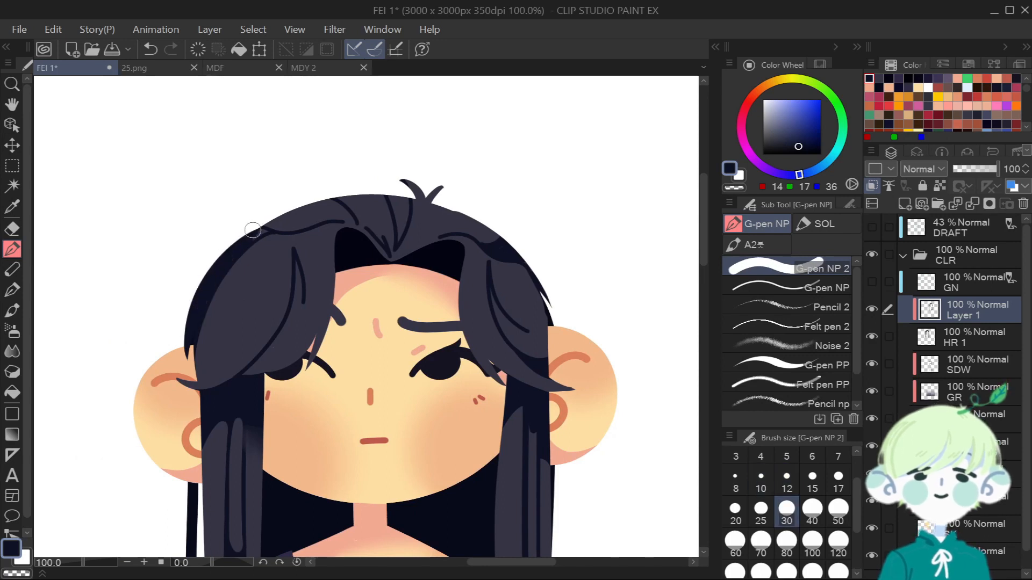
# Add a clipped layer named GR directly above HR 1 and rename the hair shadow layer above it SDW.
pyautogui.scroll(-3, 256, 221)
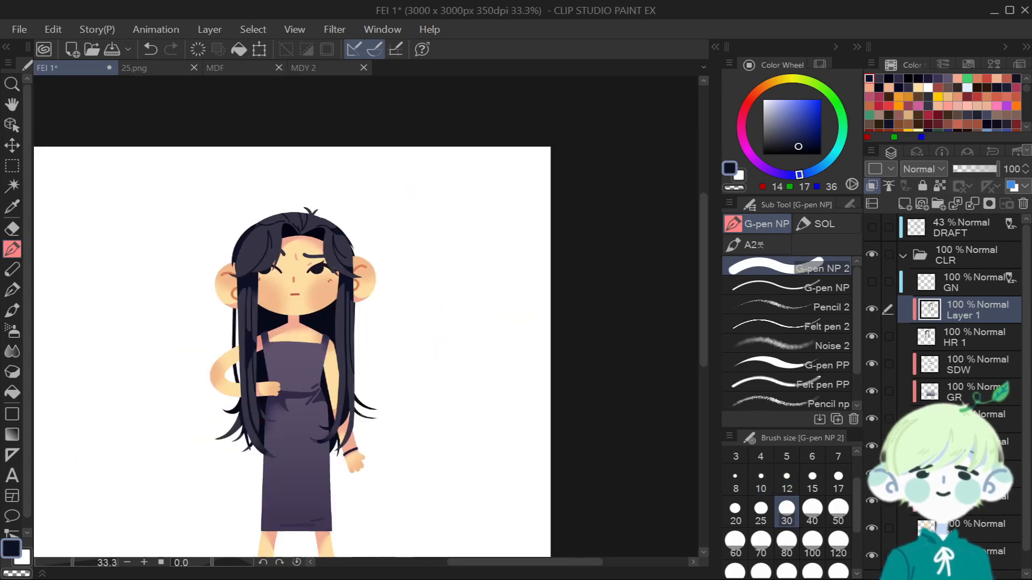
pyautogui.click(967, 337)
pyautogui.hotkey('ctrl', 'shift', 'n')
pyautogui.doubleClick(964, 342)
pyautogui.write('GR')
pyautogui.doubleClick(962, 315)
pyautogui.write('SDW')
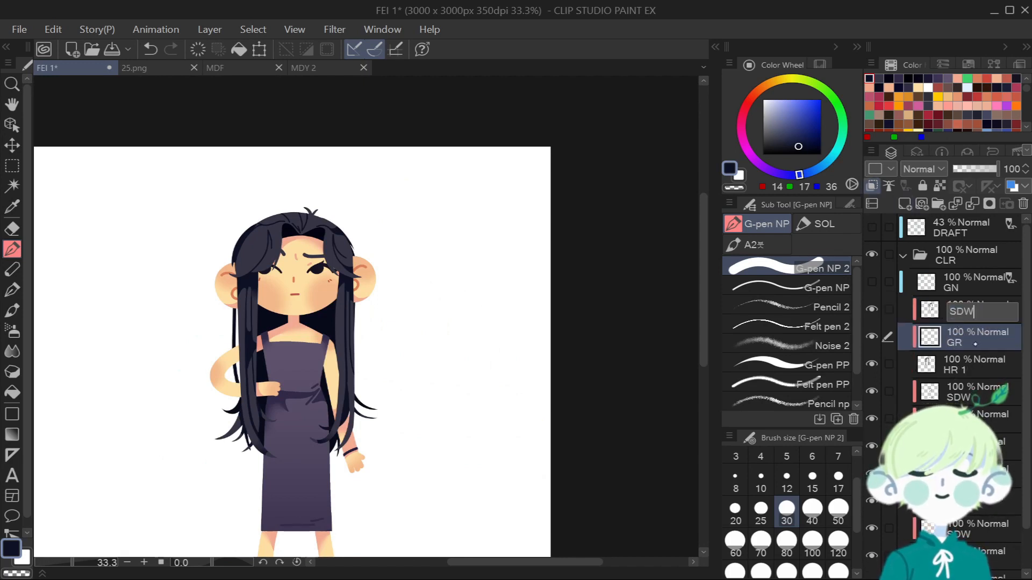
pyautogui.press('Return')
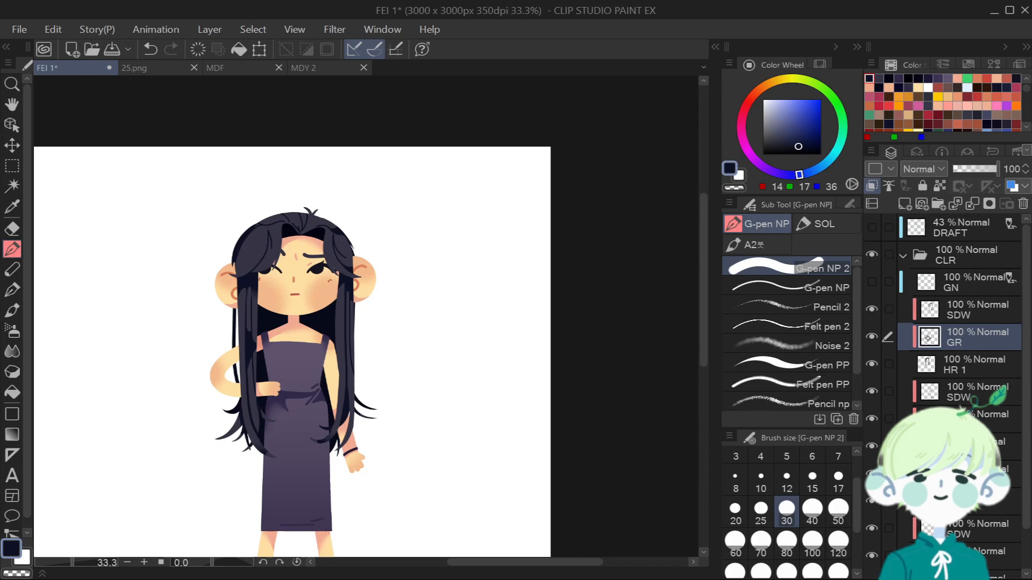
# Apply a navy Foreground to transparent gradient upward from the feet to the face on the hair's GR layer and set its opacity to 78%.
pyautogui.click(11, 331)
pyautogui.click(13, 351)
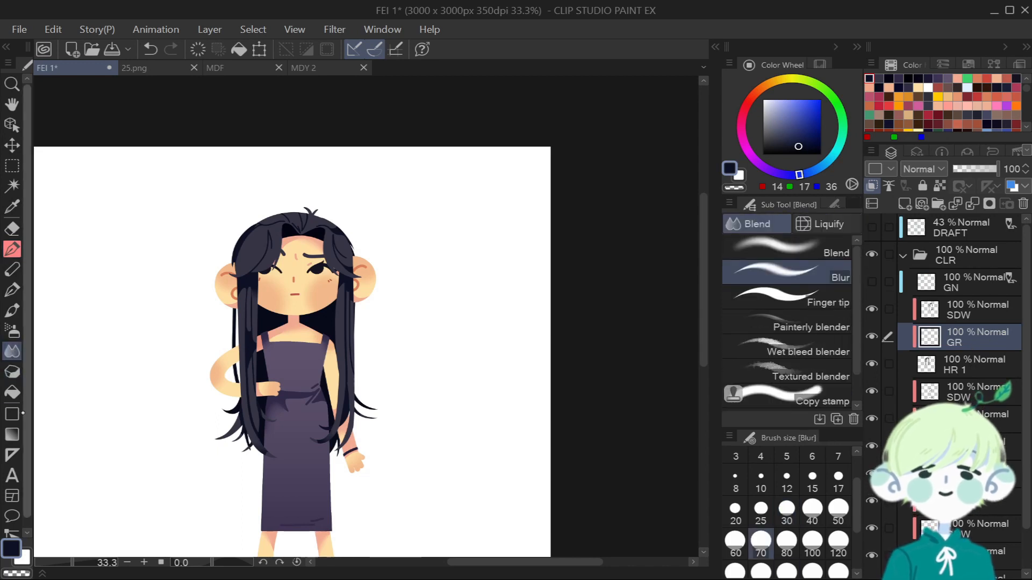
pyautogui.click(13, 432)
pyautogui.moveTo(315, 549); pyautogui.dragTo(323, 285)
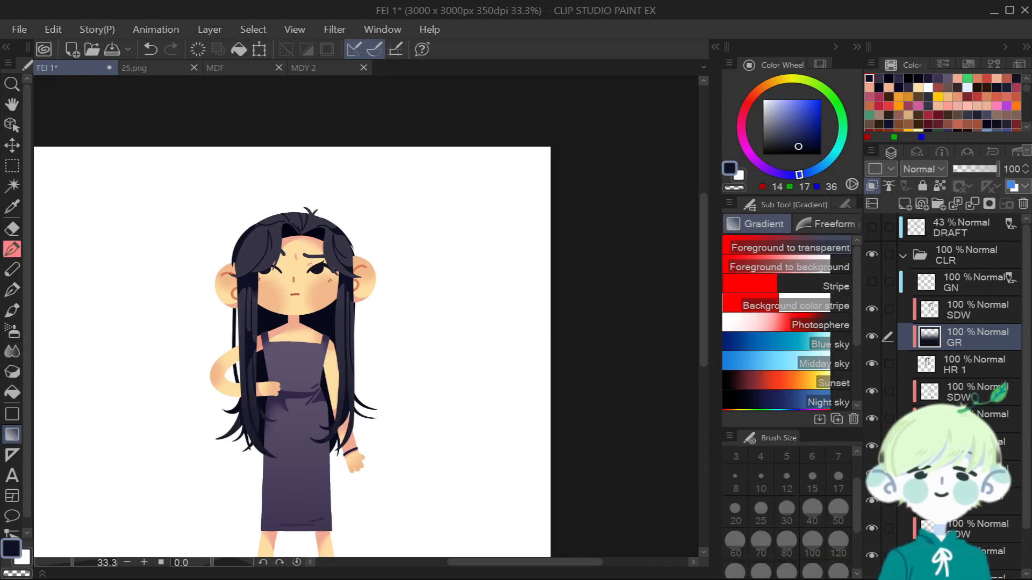
pyautogui.scroll(-2, 350, 468)
pyautogui.click(981, 169)
pyautogui.moveTo(981, 169); pyautogui.dragTo(986, 169)
pyautogui.moveTo(1024, 328); pyautogui.dragTo(1025, 365)
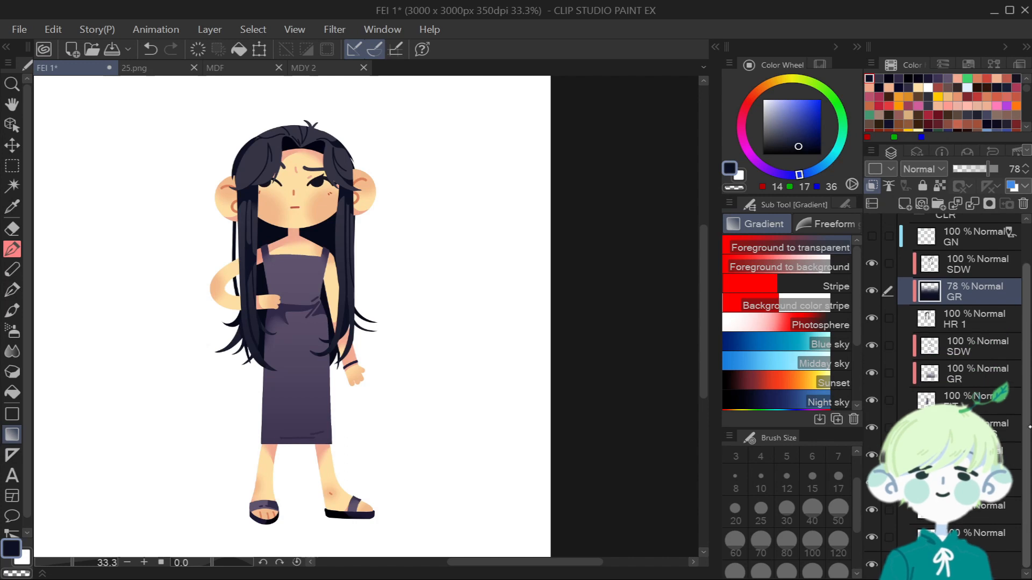
# Add a black Foreground to transparent gradient from the feet up to the neck on a clipped layer above the back hair.
pyautogui.click(968, 538)
pyautogui.moveTo(774, 146); pyautogui.dragTo(748, 172)
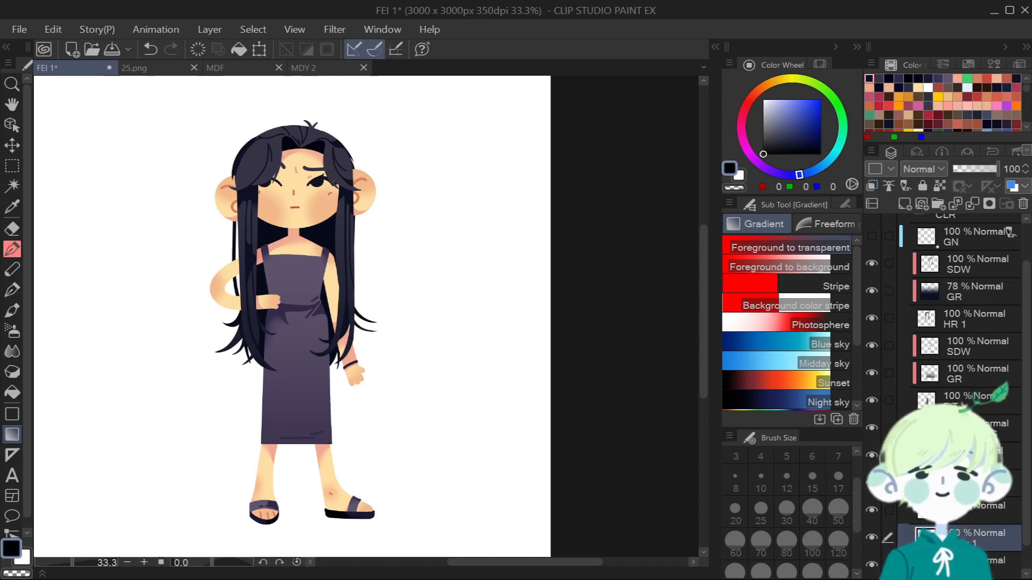
pyautogui.click(872, 186)
pyautogui.moveTo(309, 508); pyautogui.dragTo(332, 221)
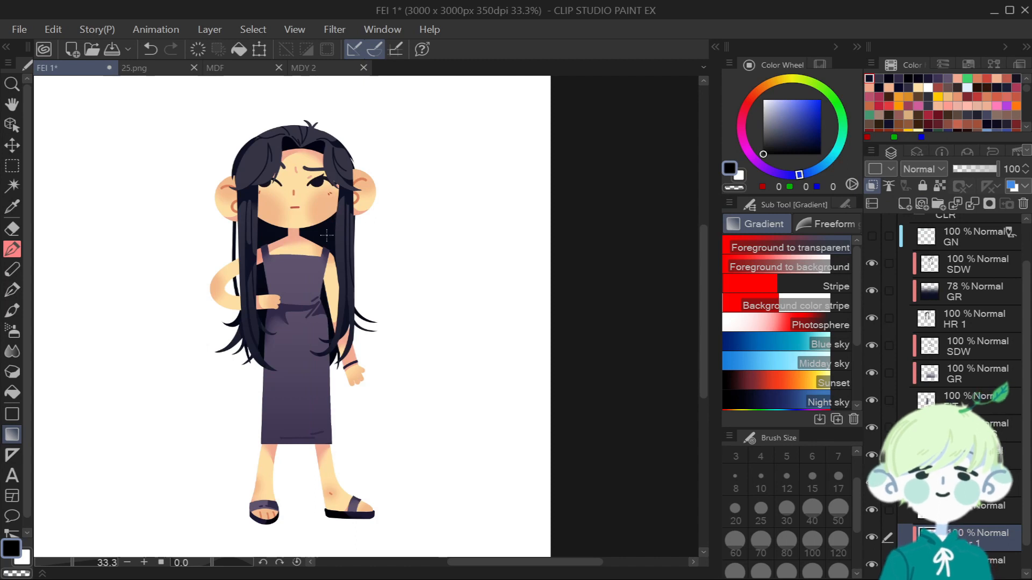
# Draw black strand lines in the back hair beside the neck with G-pen NP 2 at sizes 17 to 10 and switch to G-pen NP.
pyautogui.press('p')
pyautogui.scroll(2, 323, 228)
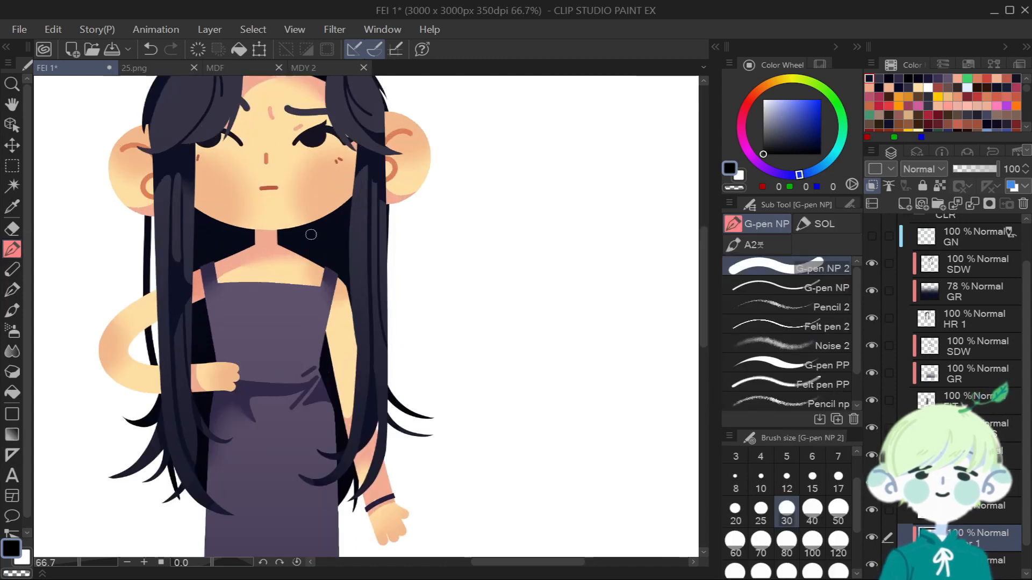
pyautogui.press('[')
pyautogui.press('[')
pyautogui.press('[')
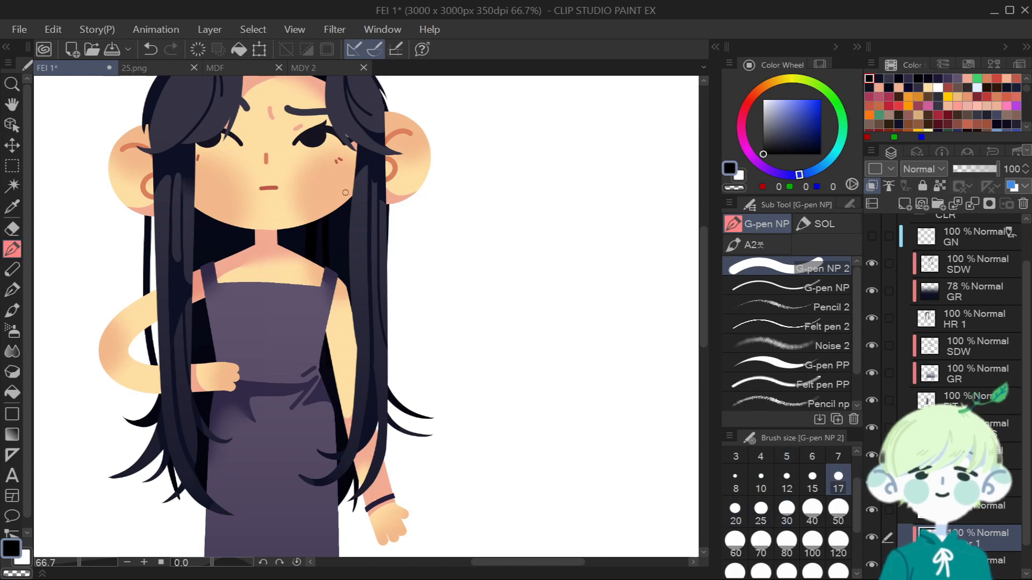
pyautogui.press('[')
pyautogui.press('[')
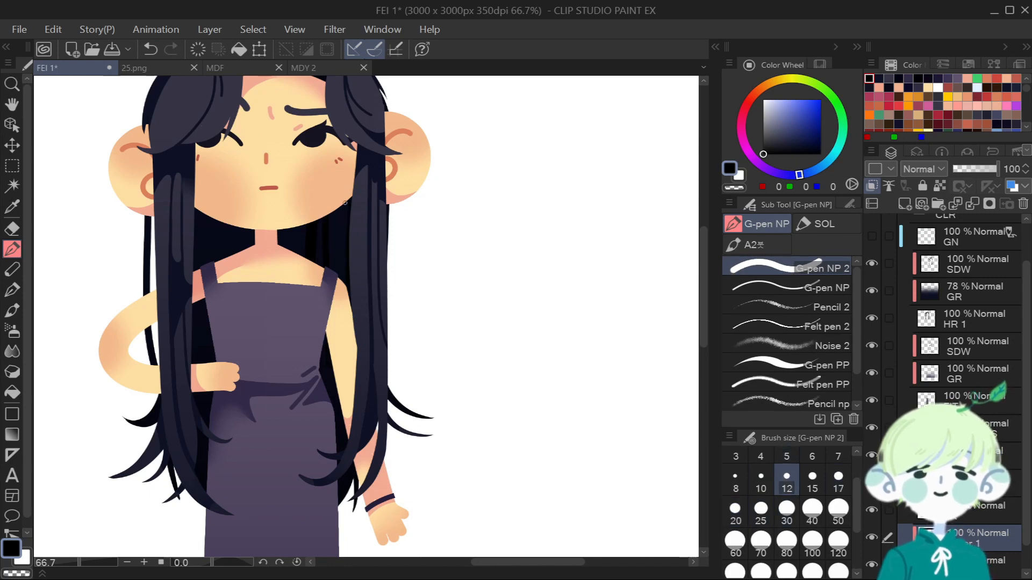
pyautogui.hotkey('ctrl', 'z')
pyautogui.press('[')
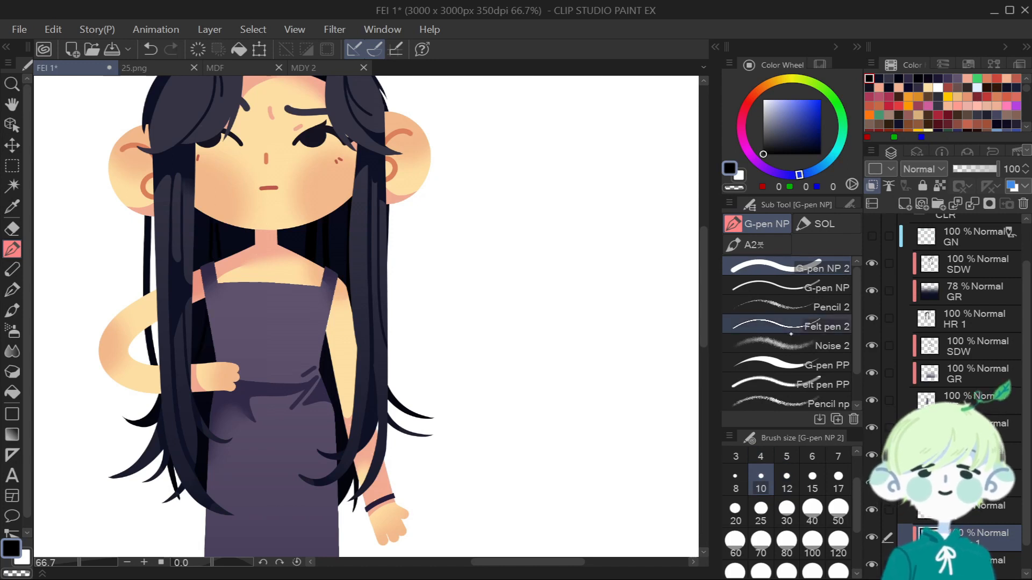
pyautogui.click(785, 288)
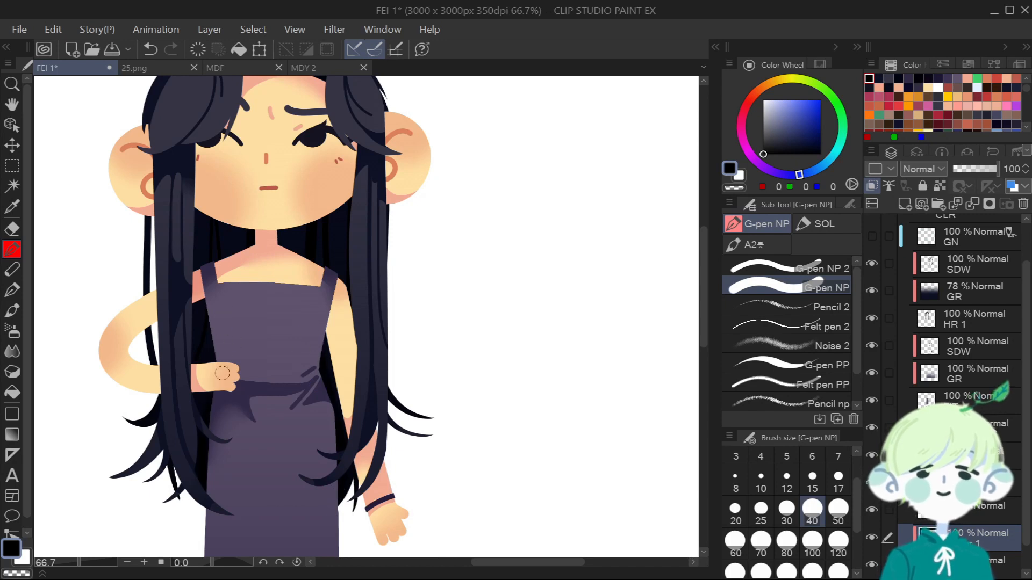
pyautogui.scroll(-2, 294, 384)
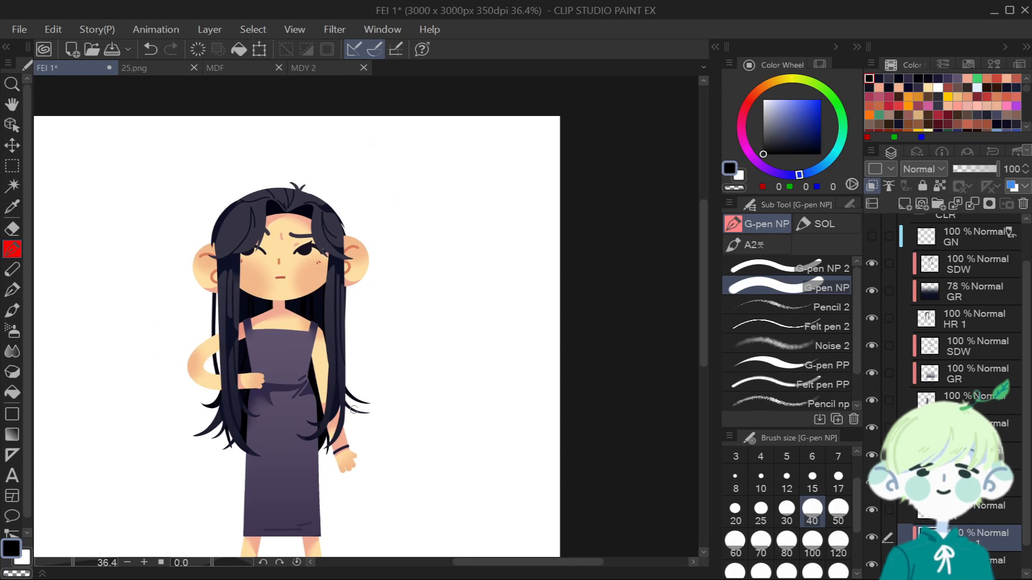
pyautogui.scroll(-2, 411, 430)
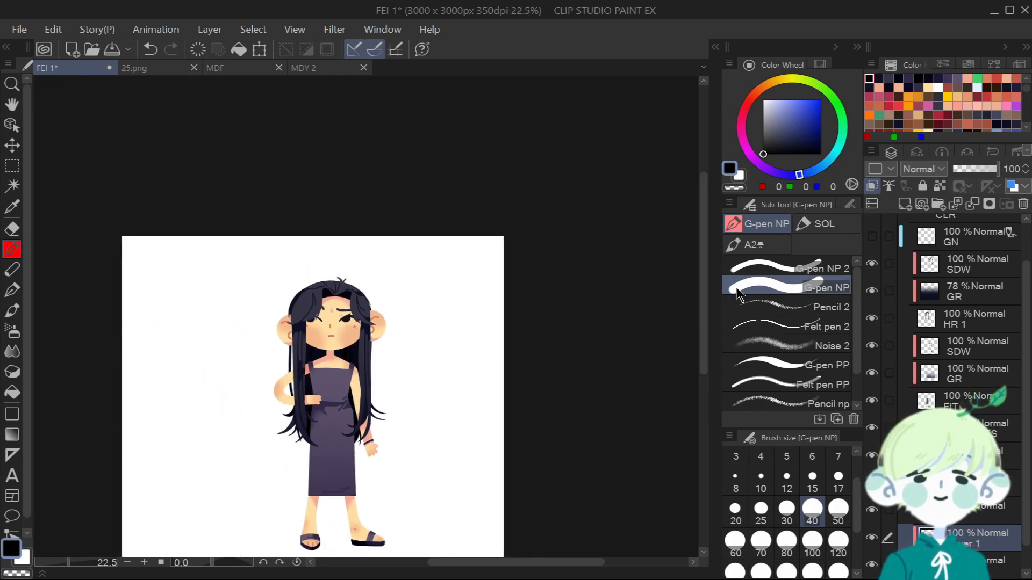
pyautogui.moveTo(704, 317); pyautogui.dragTo(706, 361)
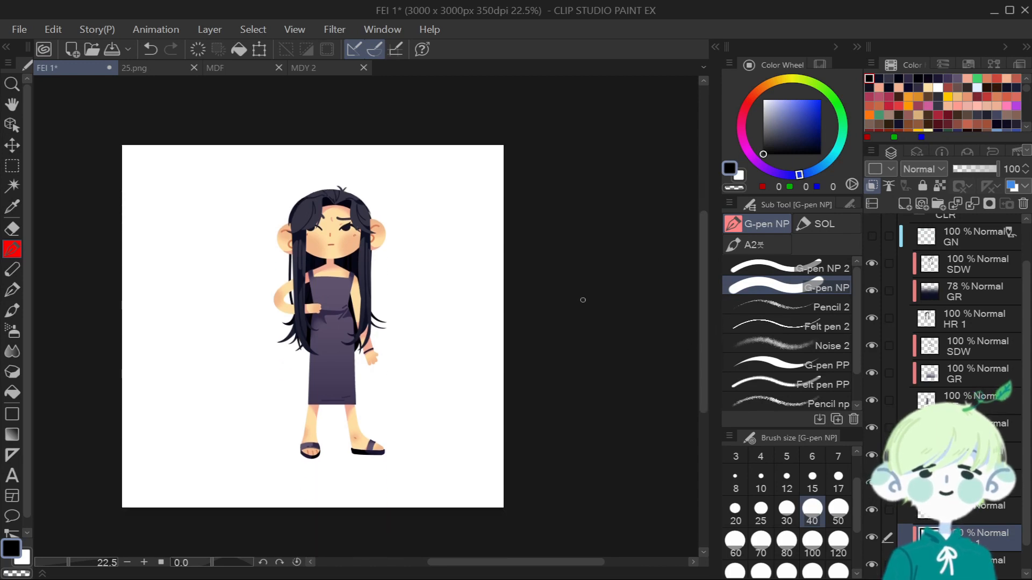
pyautogui.scroll(2, 306, 229)
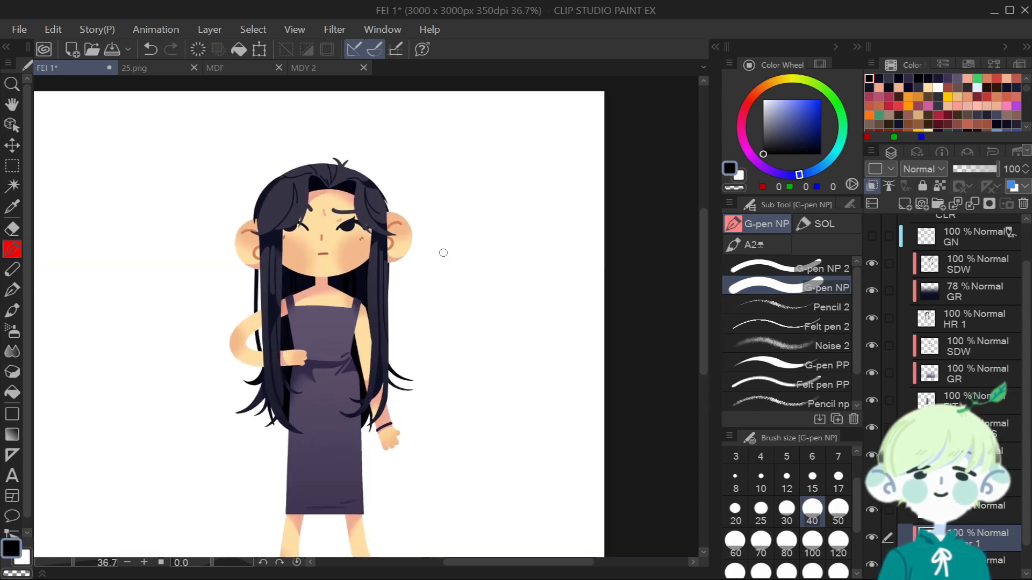
pyautogui.scroll(-1, 446, 252)
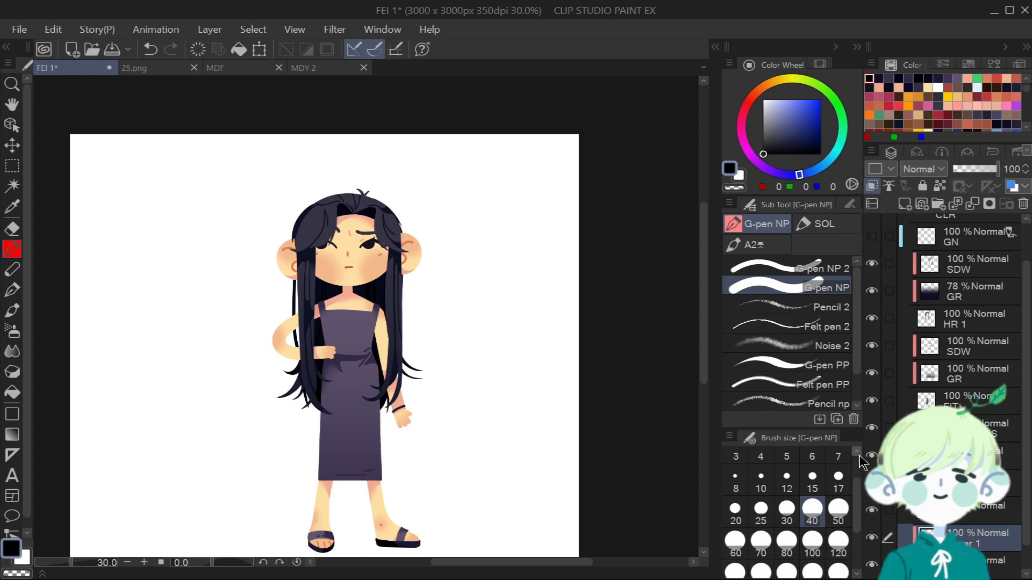
# Sample the salmon skin-shadow colour and paint small palm marks on the lowered hand with G-pen NP 2 at size 10.
pyautogui.press('i')
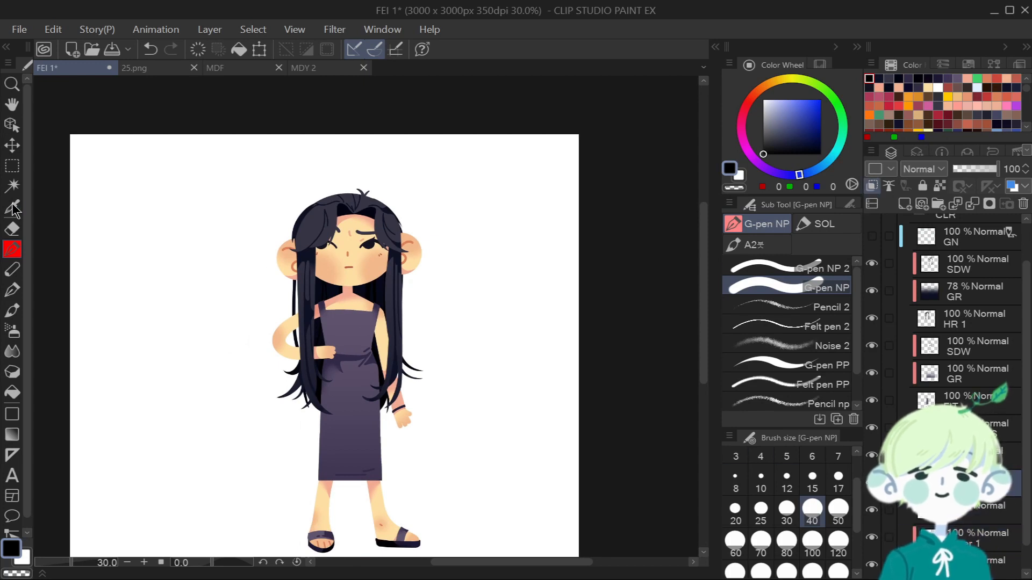
pyautogui.click(354, 293)
pyautogui.scroll(-1, 354, 292)
pyautogui.press('p')
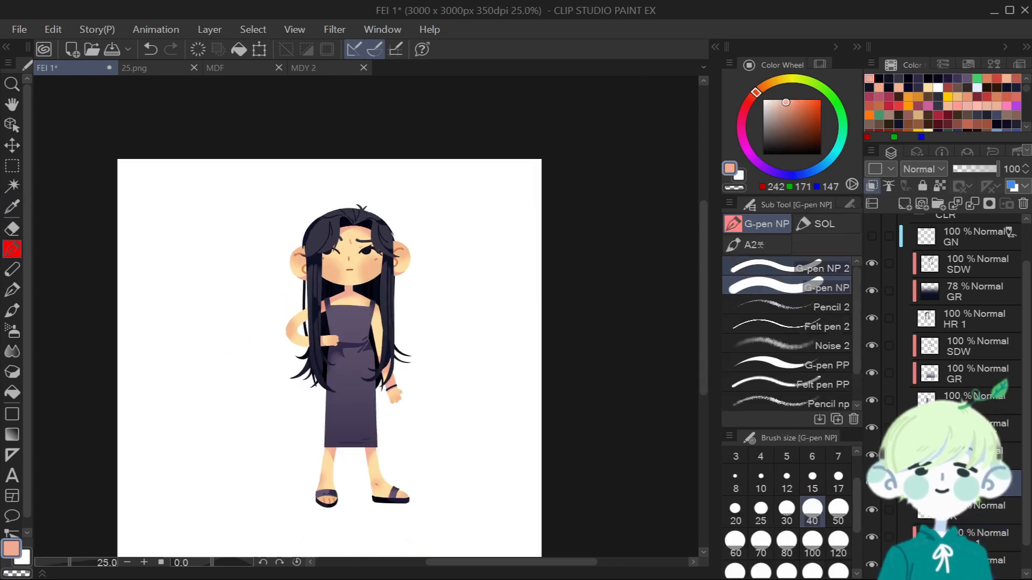
pyautogui.scroll(6, 403, 396)
pyautogui.moveTo(380, 392); pyautogui.dragTo(386, 405)
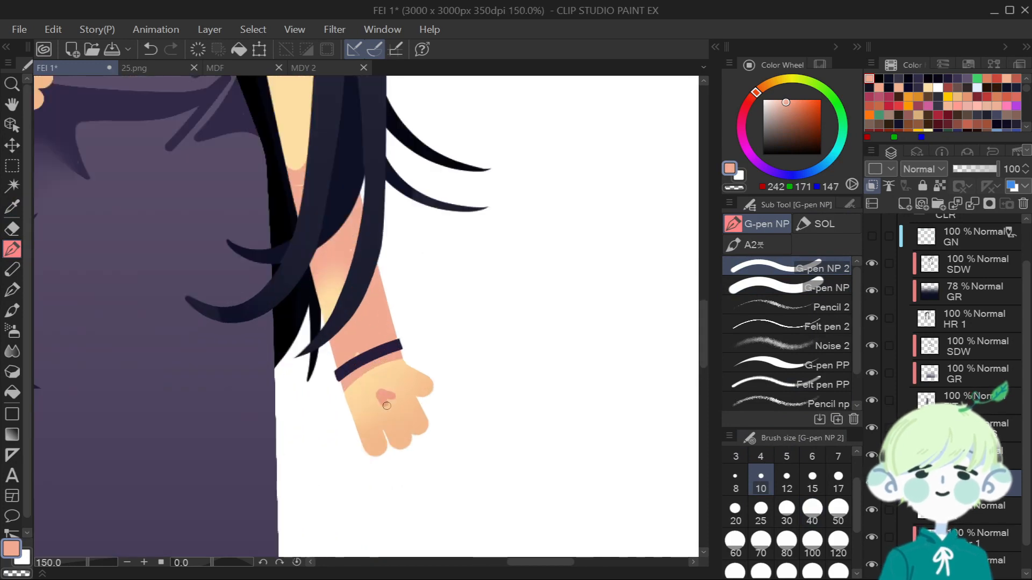
pyautogui.scroll(-1, 388, 352)
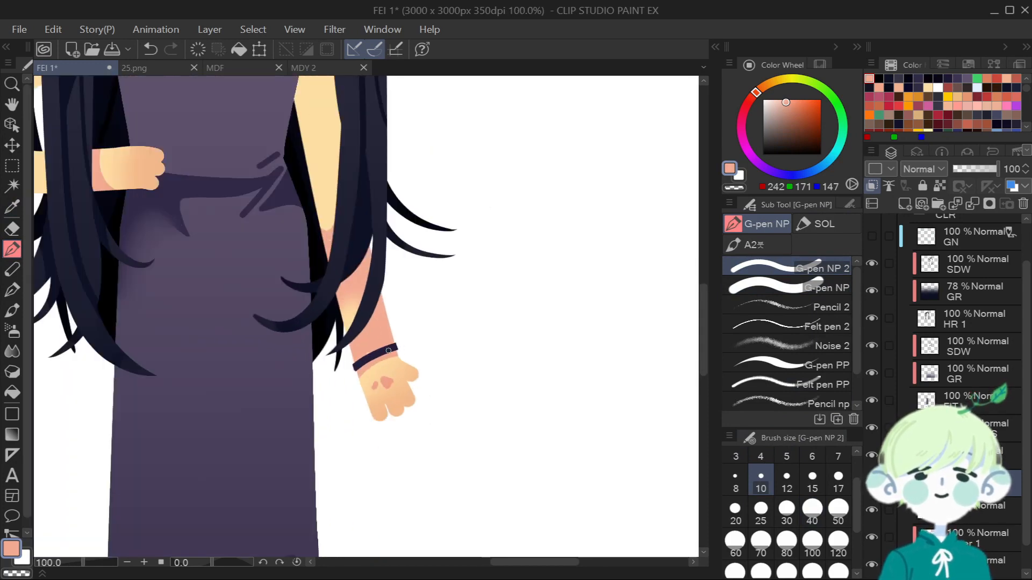
# Check the MDY 2 drawing for reference and replace the lowered hand's palm marks with one wider salmon mark.
pyautogui.click(328, 67)
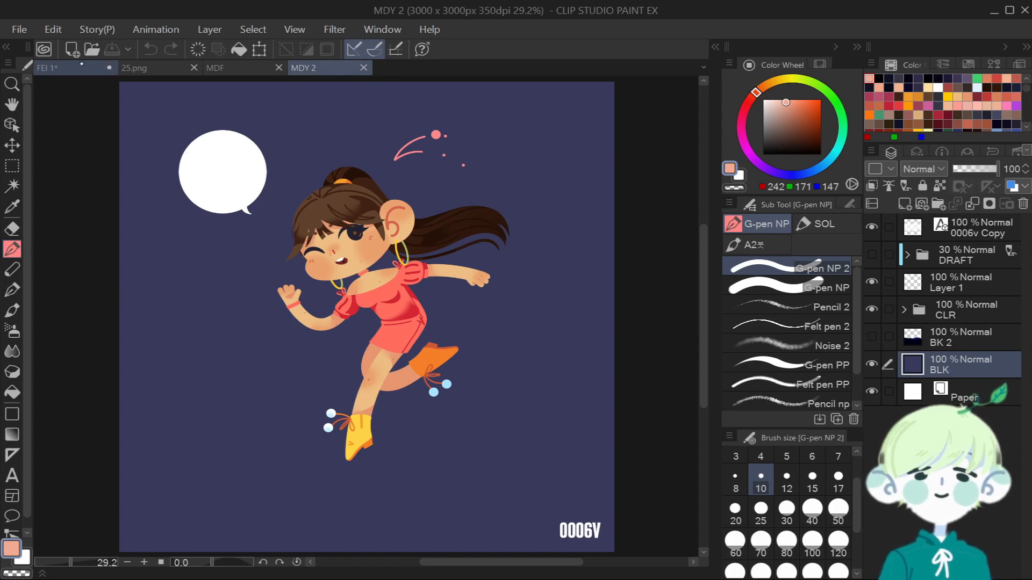
pyautogui.click(53, 67)
pyautogui.hotkey('ctrl', 'z')
pyautogui.moveTo(377, 389); pyautogui.dragTo(397, 384)
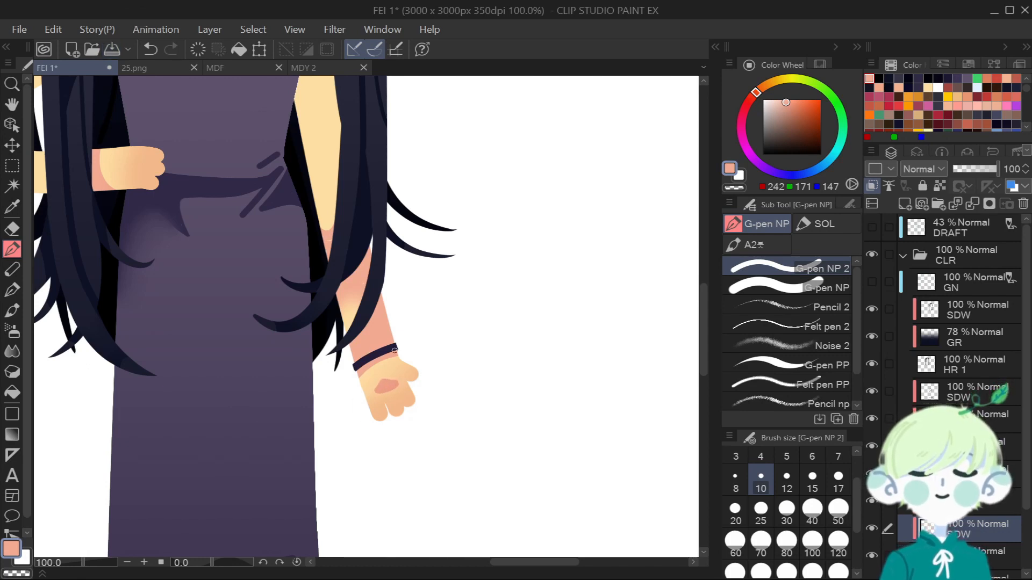
pyautogui.press('j')
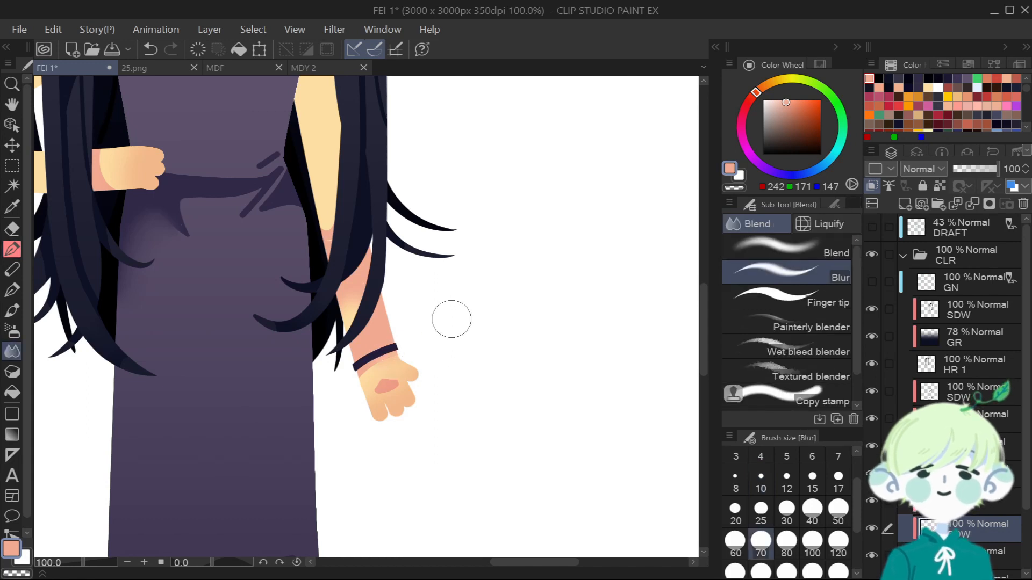
pyautogui.scroll(-1, 451, 315)
# Paint salmon shadows on the bent arm where it meets the left lock with G-pen NP 2 at size 15 and soften them with Blur at size 70.
pyautogui.press('p')
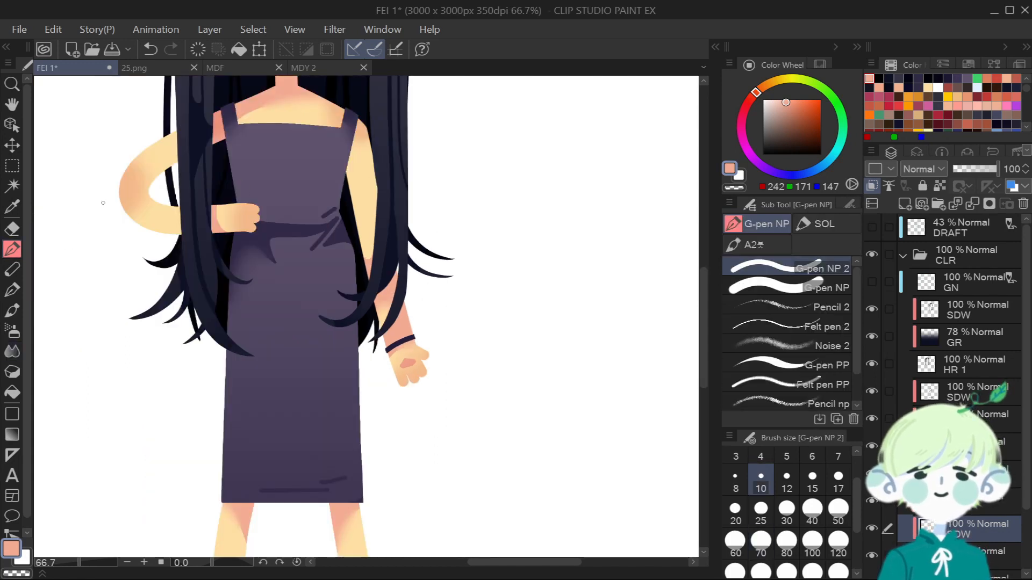
pyautogui.scroll(1, 173, 211)
pyautogui.moveTo(179, 249); pyautogui.dragTo(184, 210)
pyautogui.moveTo(177, 88); pyautogui.dragTo(173, 145)
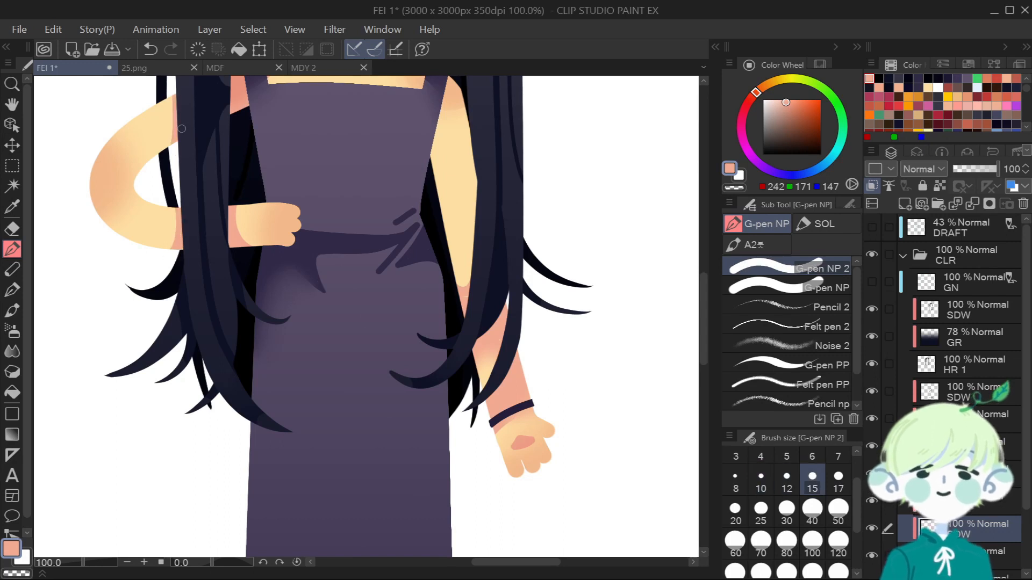
pyautogui.press('j')
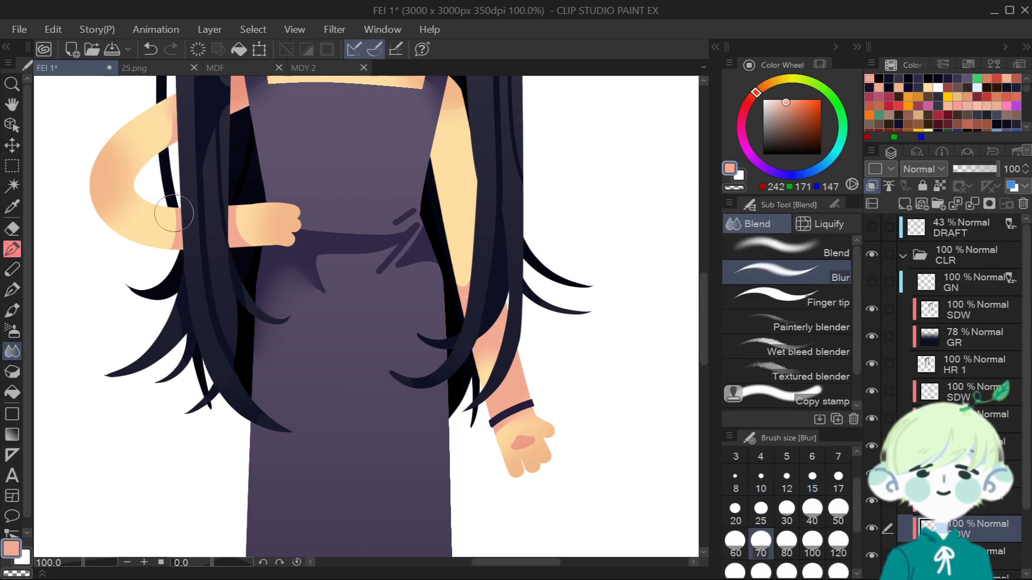
pyautogui.scroll(-3, 297, 109)
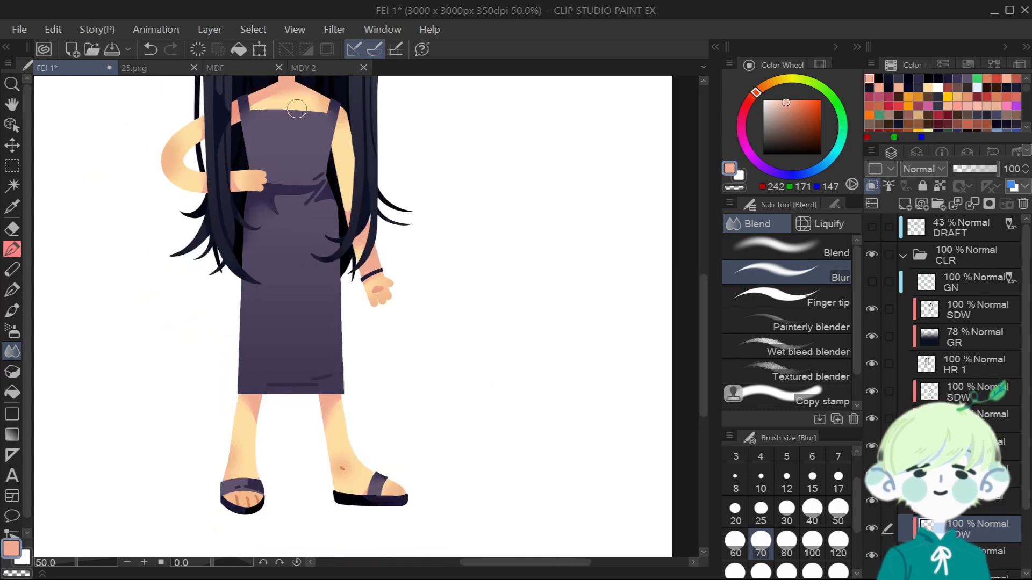
pyautogui.moveTo(704, 311); pyautogui.dragTo(693, 258)
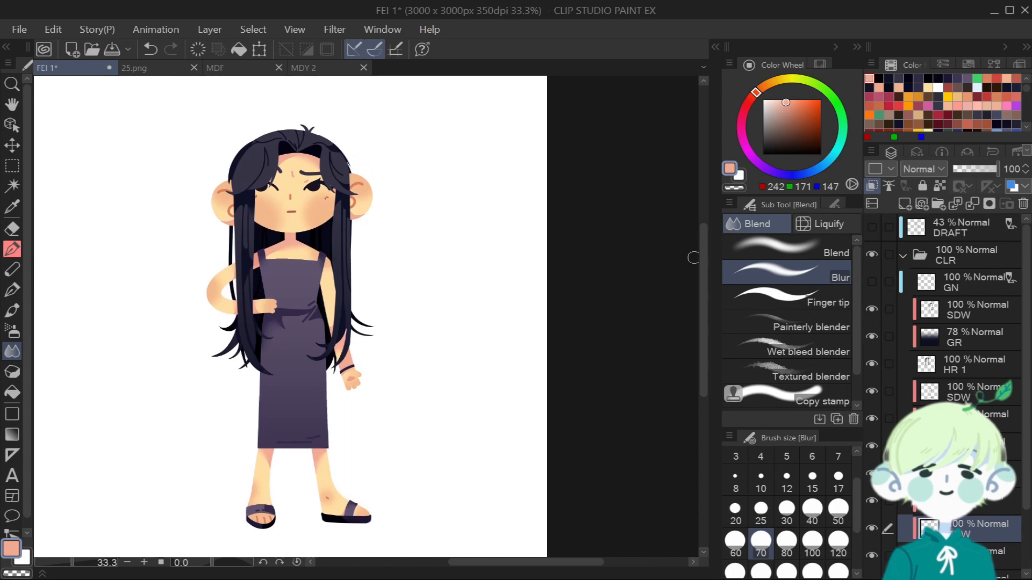